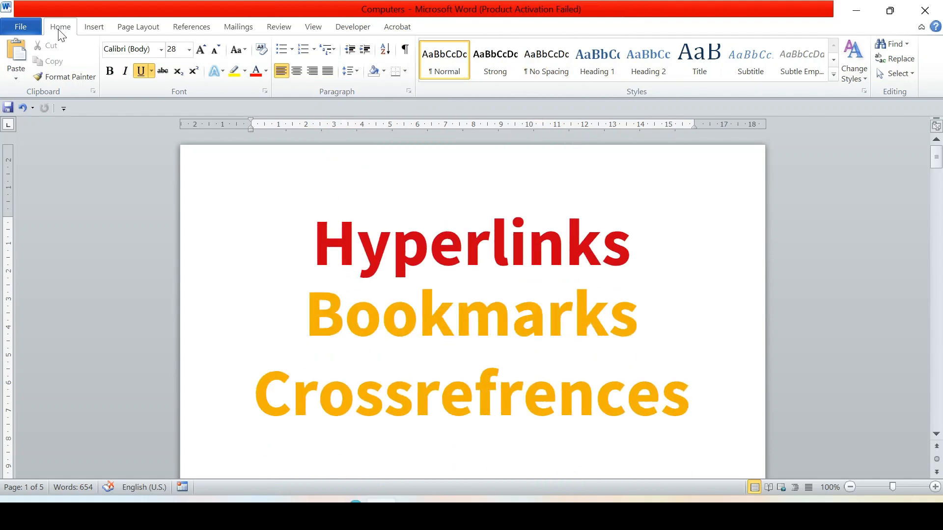
Look through the Computers document, examining its headings, the highlighted Figure 1 reference, the bulleted list and the captioned figures
left_click(94, 27)
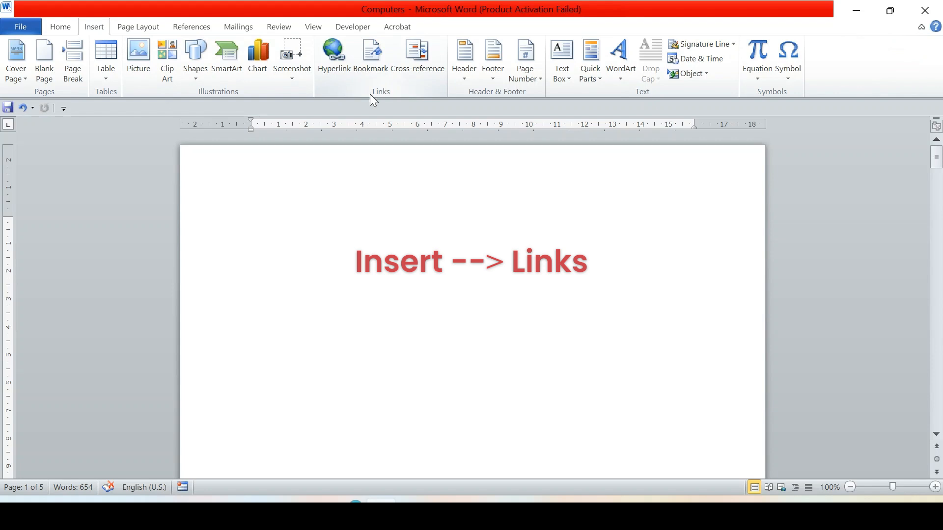
left_click(411, 71)
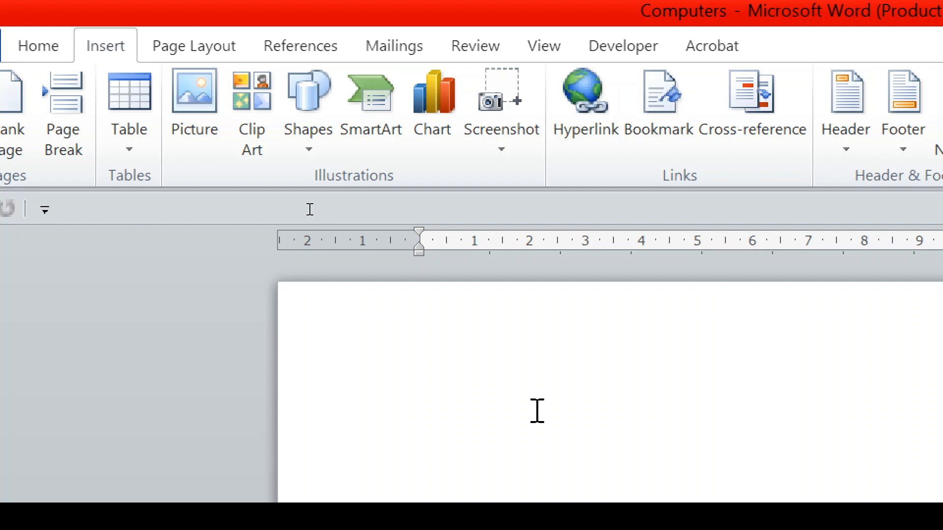
scroll(534, 410, "down", 1)
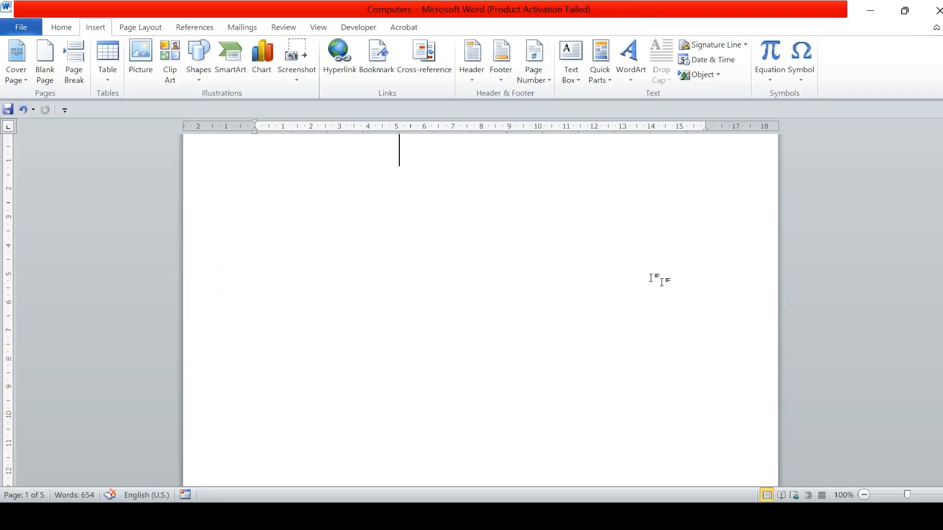
scroll(490, 258, "down", 10)
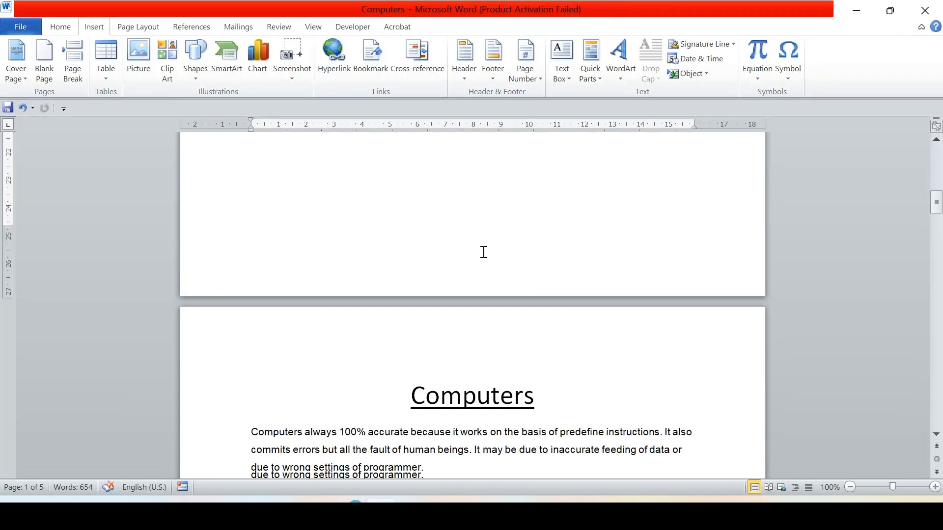
scroll(483, 252, "down", 20)
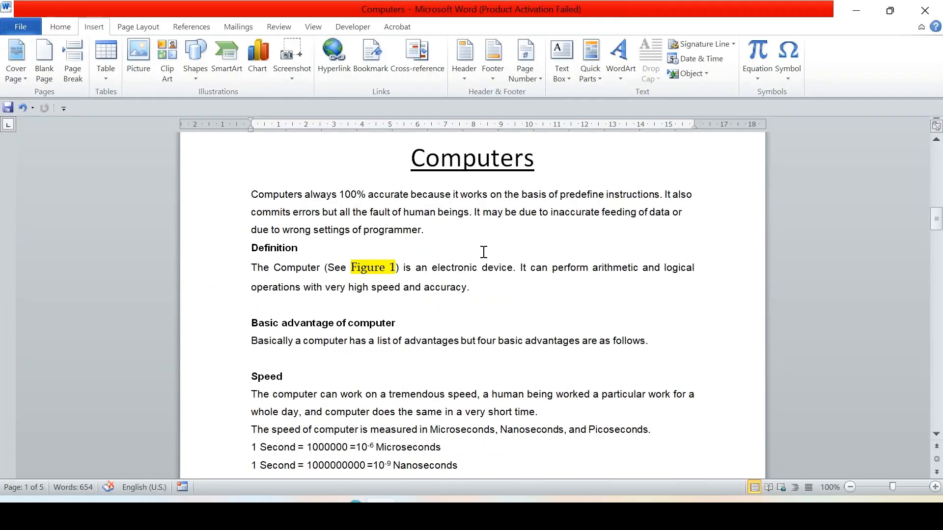
scroll(483, 252, "down", 20)
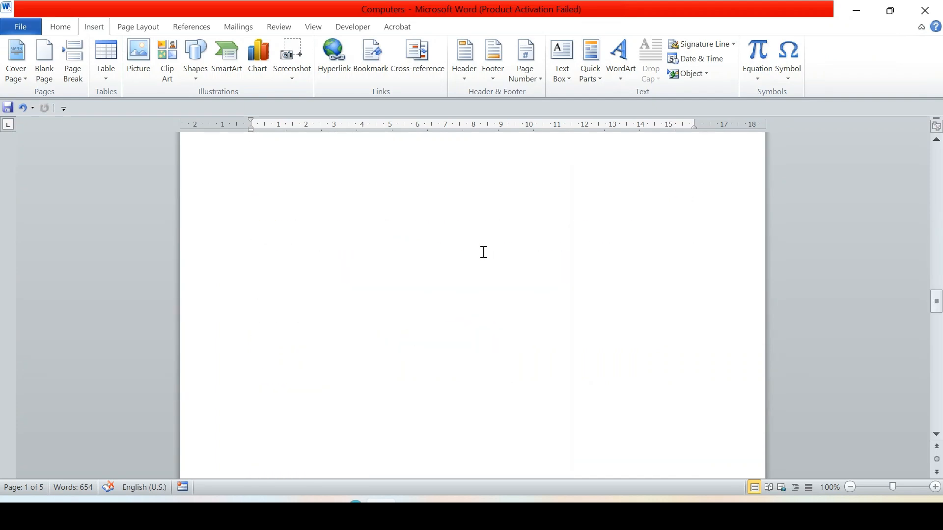
scroll(484, 252, "down", 5)
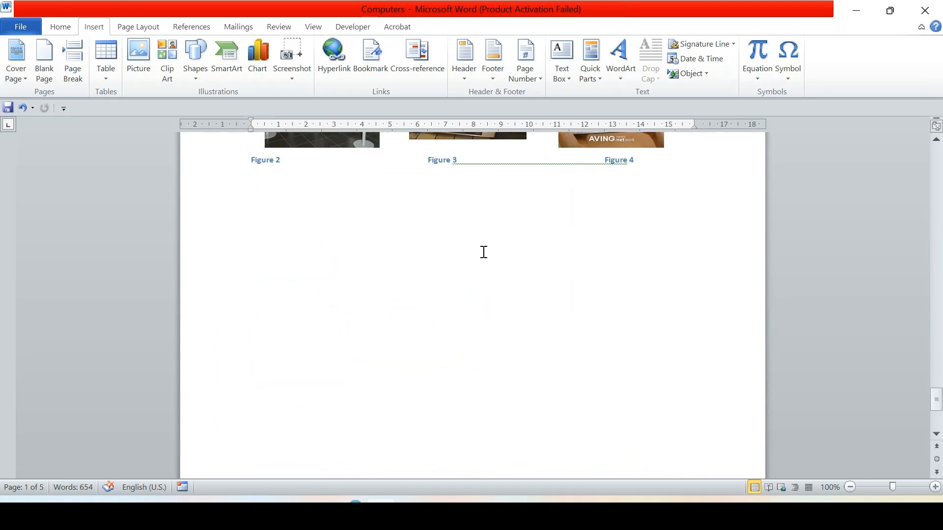
scroll(484, 252, "up", 20)
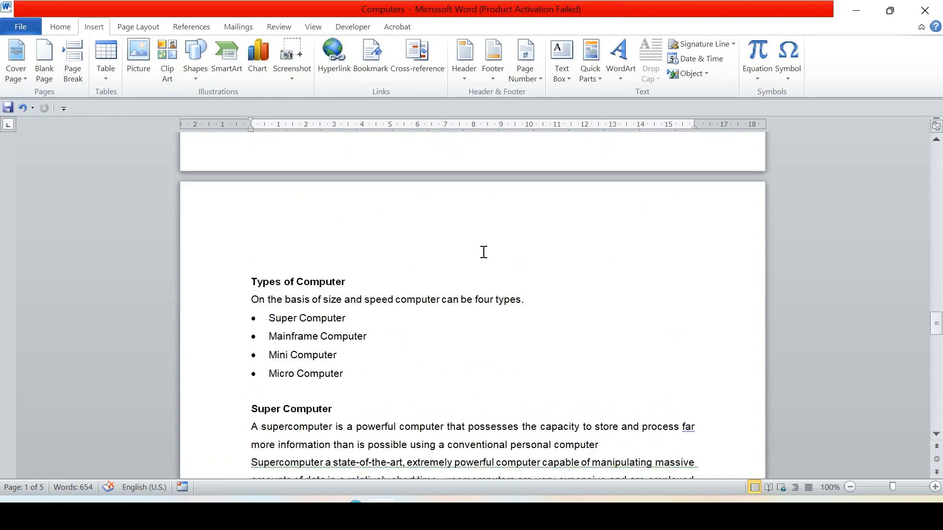
scroll(482, 252, "up", 20)
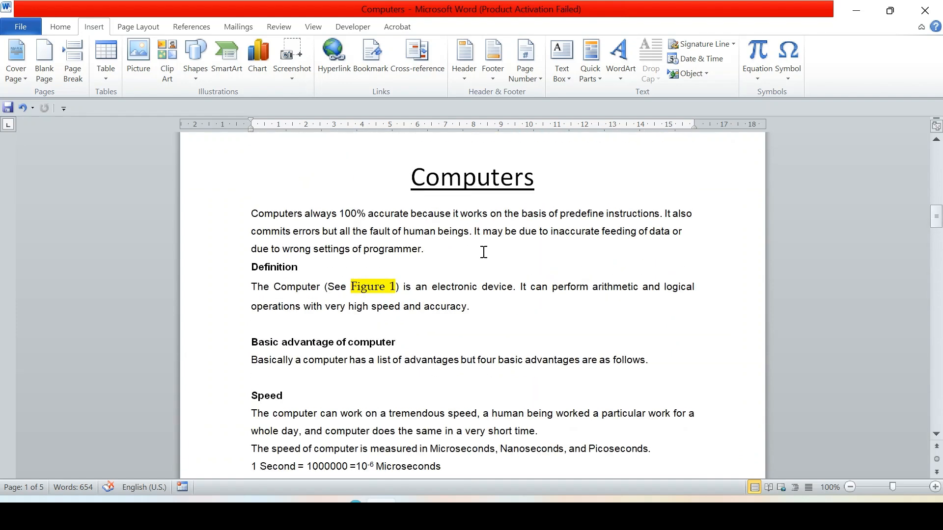
Add a bookmark named Bookmark1 at the start of the Speed heading
scroll(484, 252, "down", 3)
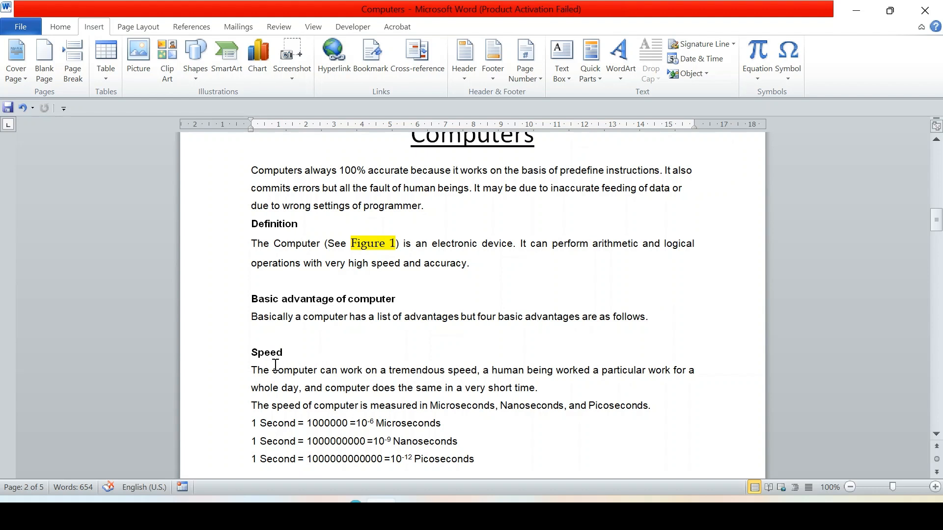
left_click(249, 354)
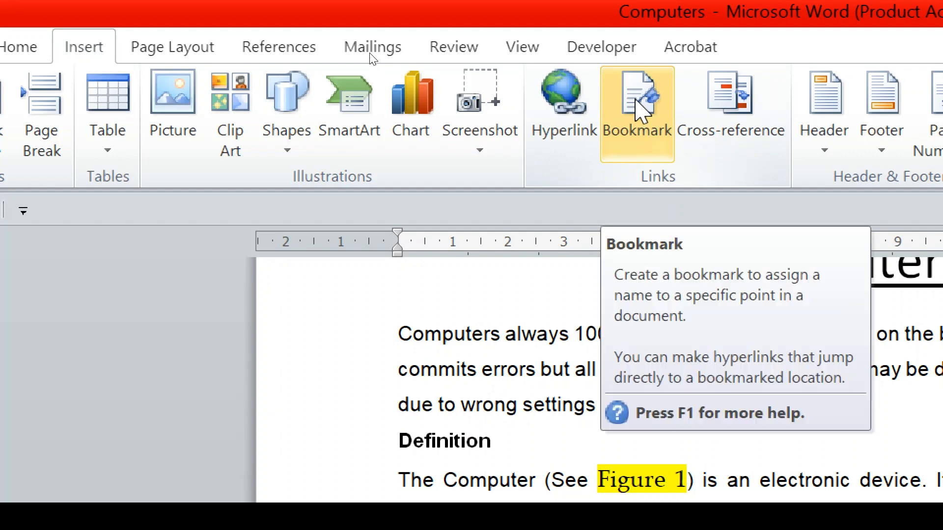
left_click(639, 108)
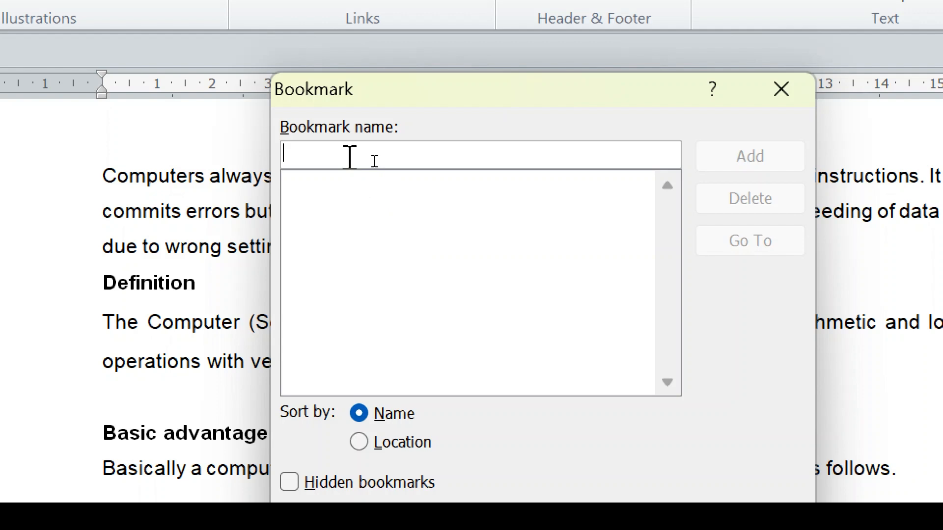
type("Bookma")
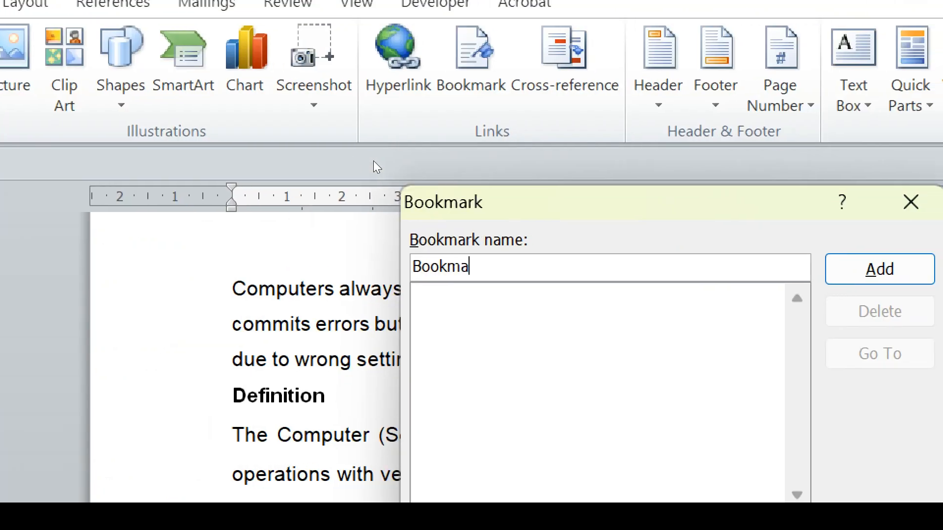
type("rk 1")
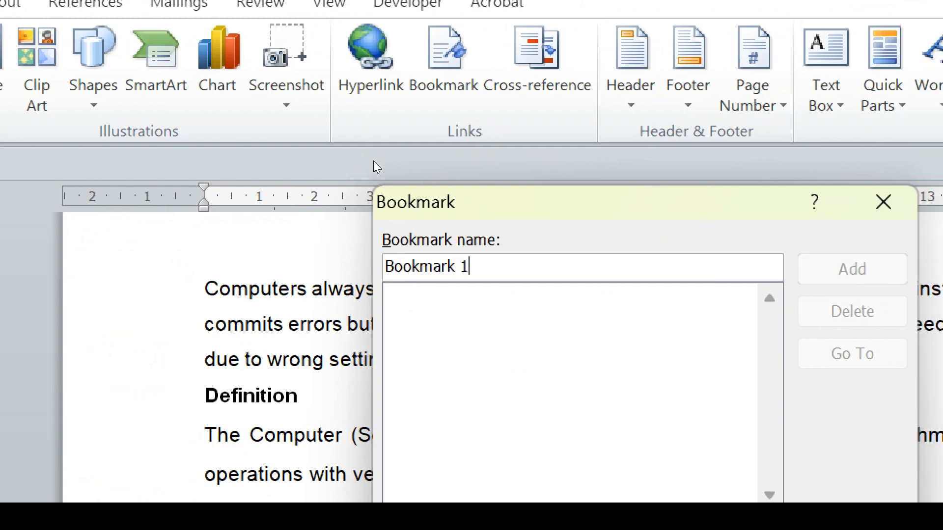
key("BackSpace")
key("BackSpace")
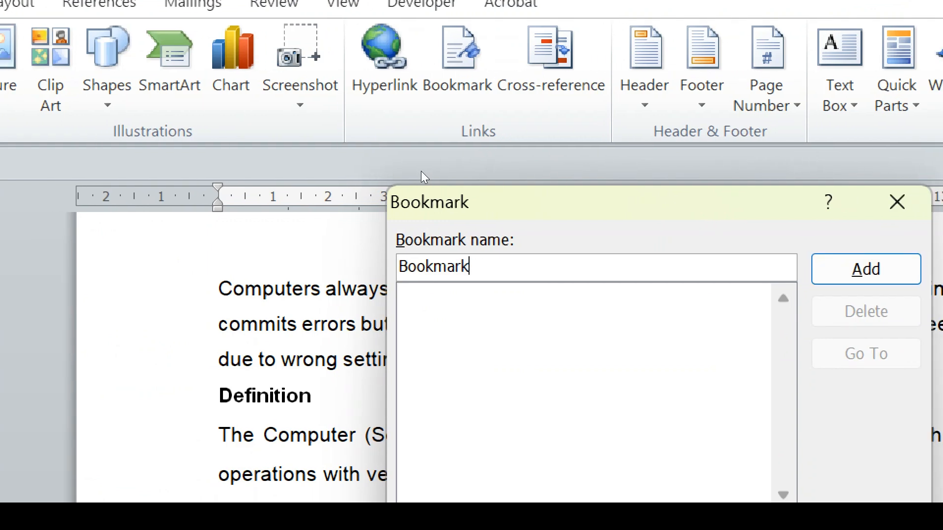
type("1")
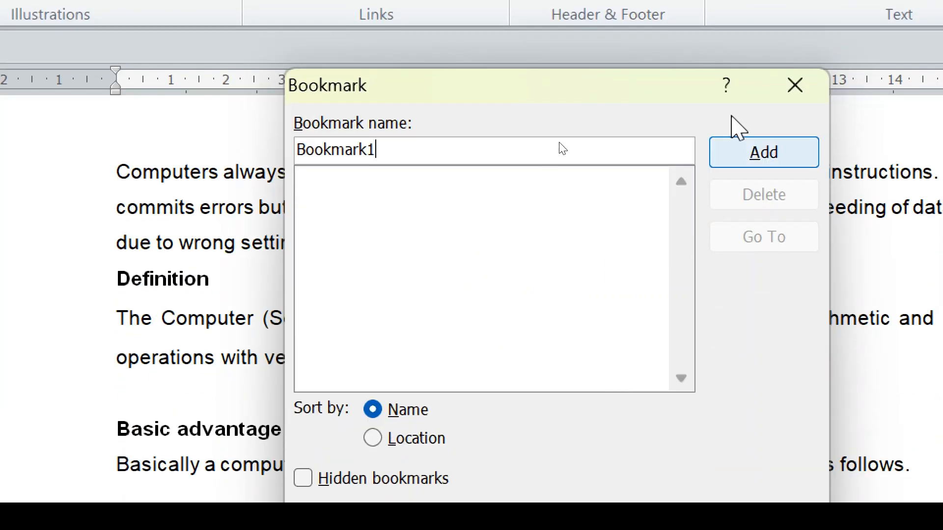
left_click(740, 162)
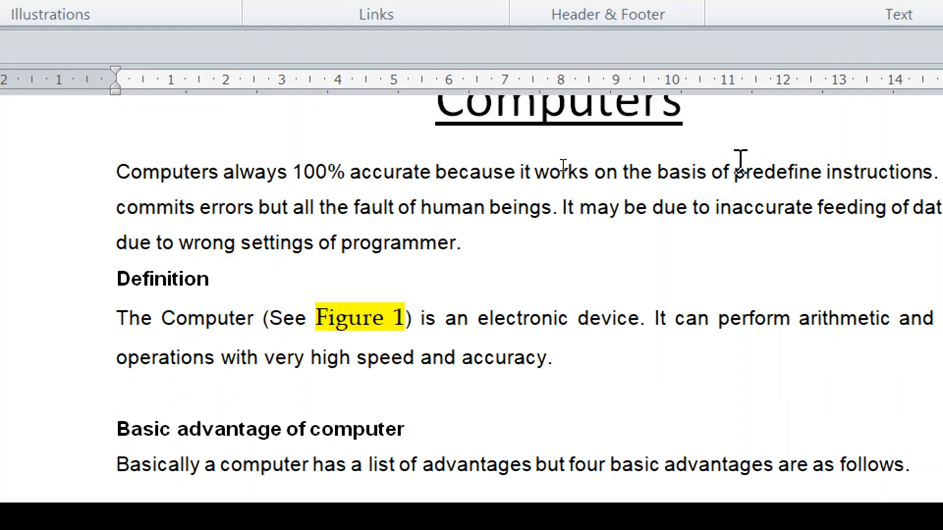
Place the cursor before the Computers title and go to Bookmark1 to test it, closing the Bookmark dialog
left_click(376, 324, "ctrl")
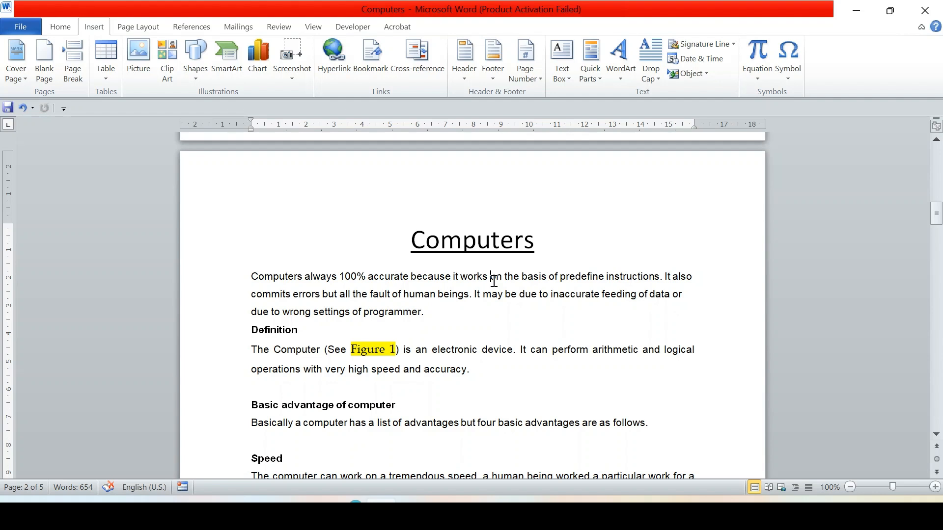
left_click(416, 244)
left_click(374, 69)
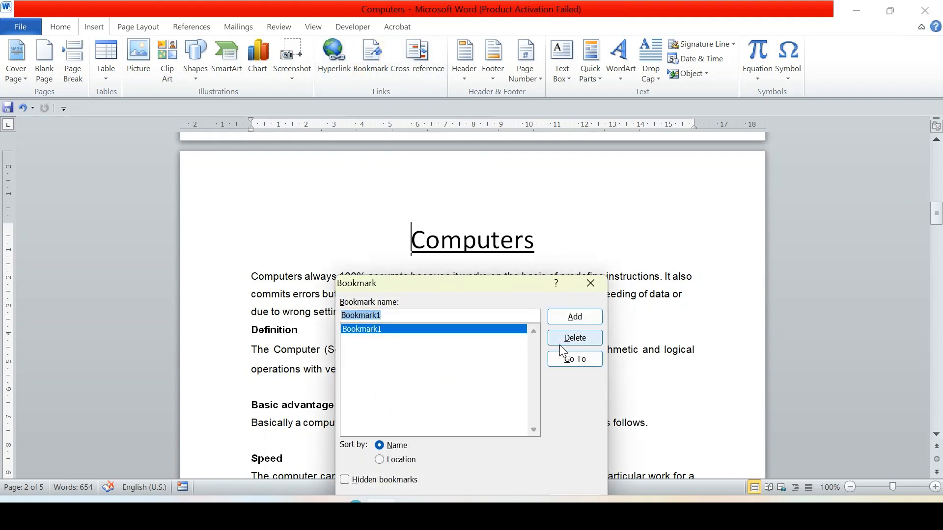
left_click(568, 366)
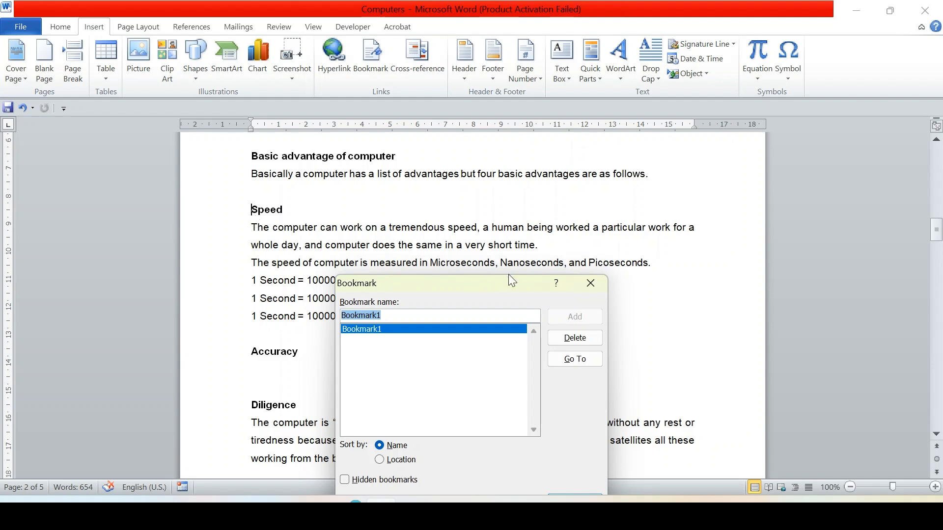
left_click(592, 284)
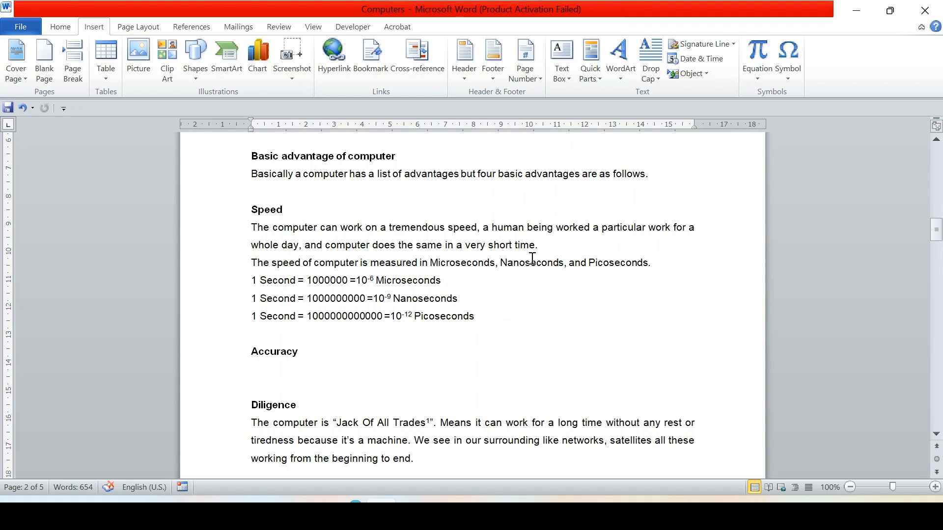
Follow the highlighted Figure 1 cross-reference in the Definition paragraph to view the figure it points to
left_click(418, 73)
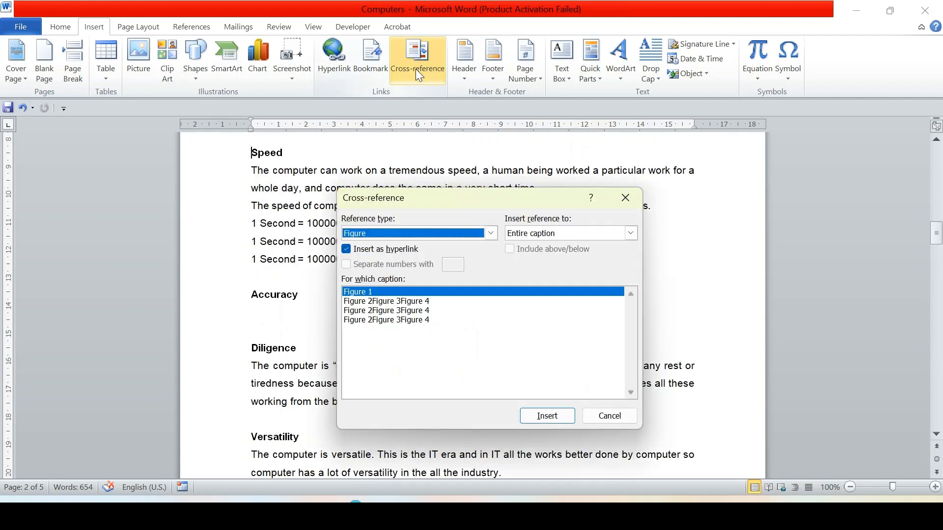
left_click(626, 197)
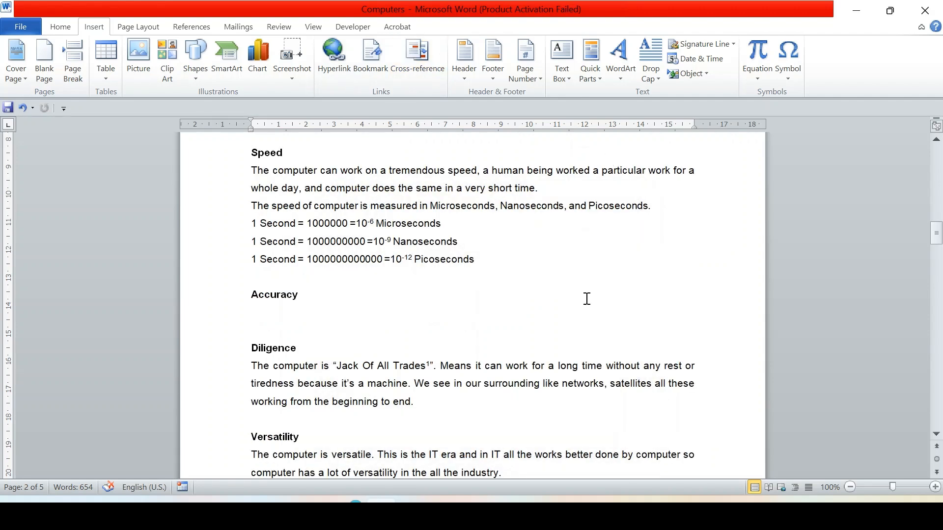
scroll(586, 299, "down", 6)
scroll(587, 299, "up", 5)
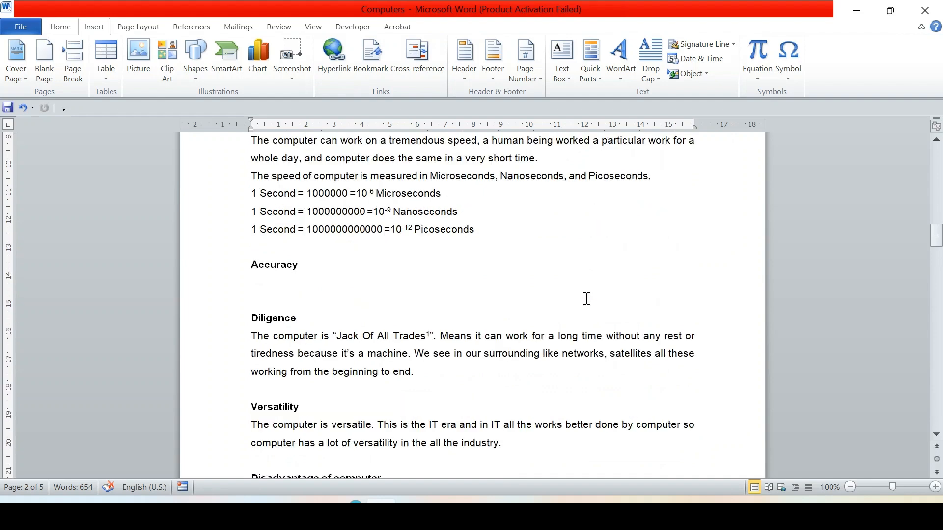
scroll(587, 299, "up", 5)
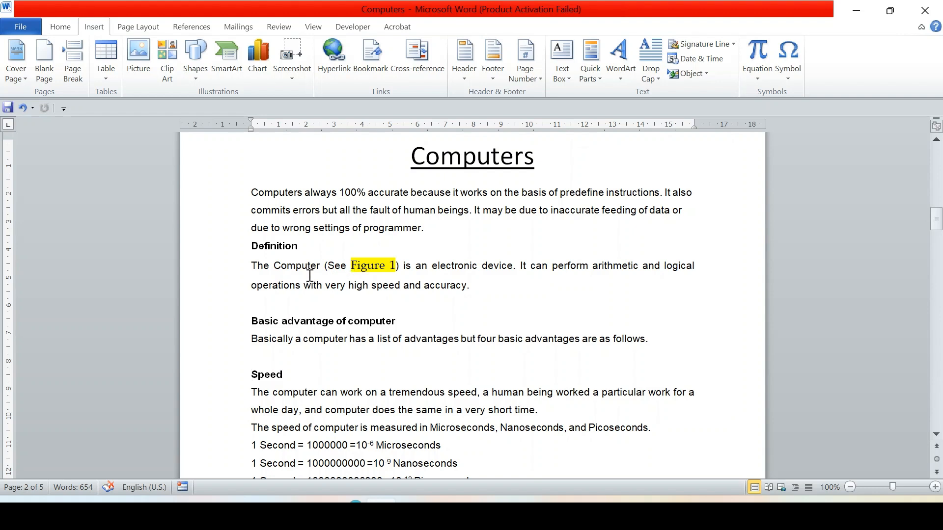
left_click_drag(253, 266, 331, 265)
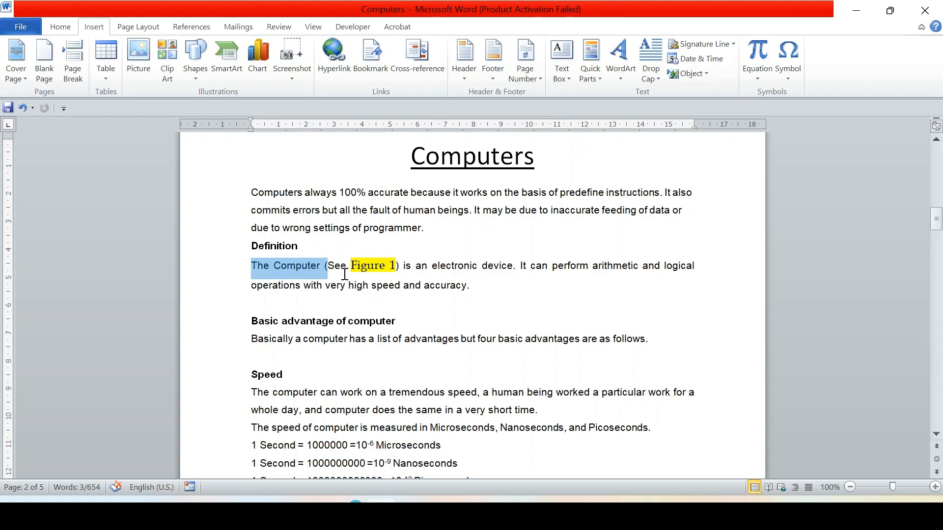
left_click(371, 267, "ctrl")
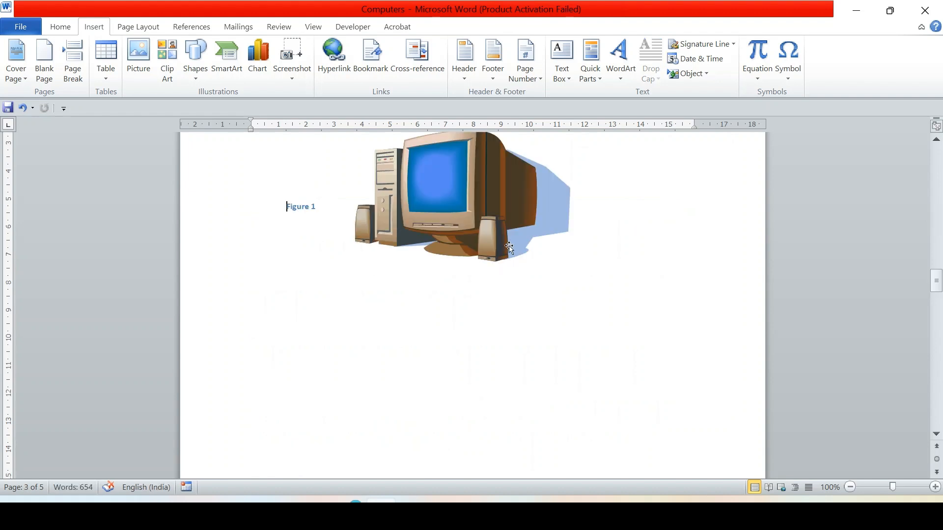
scroll(509, 248, "up", 1)
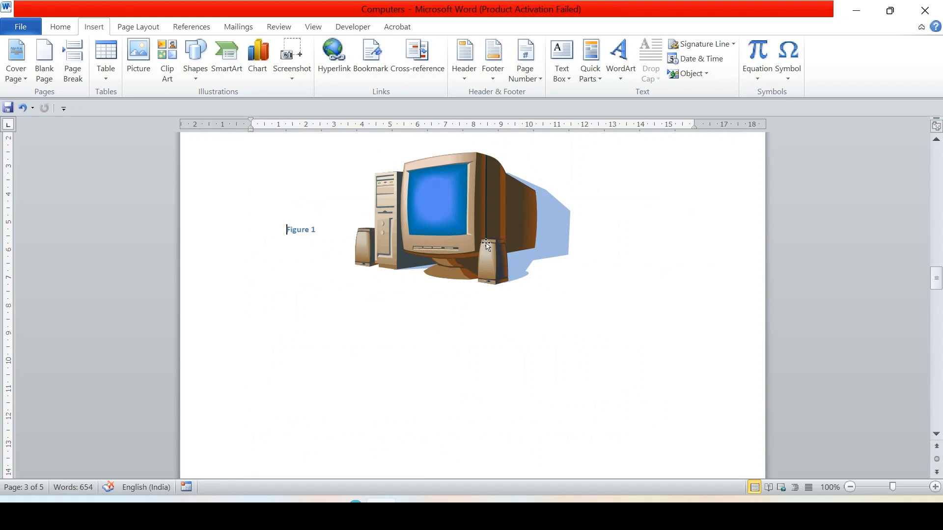
Examine the reference types offered for a cross-reference and the available heading styles, and close the Cross-reference dialog without inserting anything
scroll(486, 244, "up", 15)
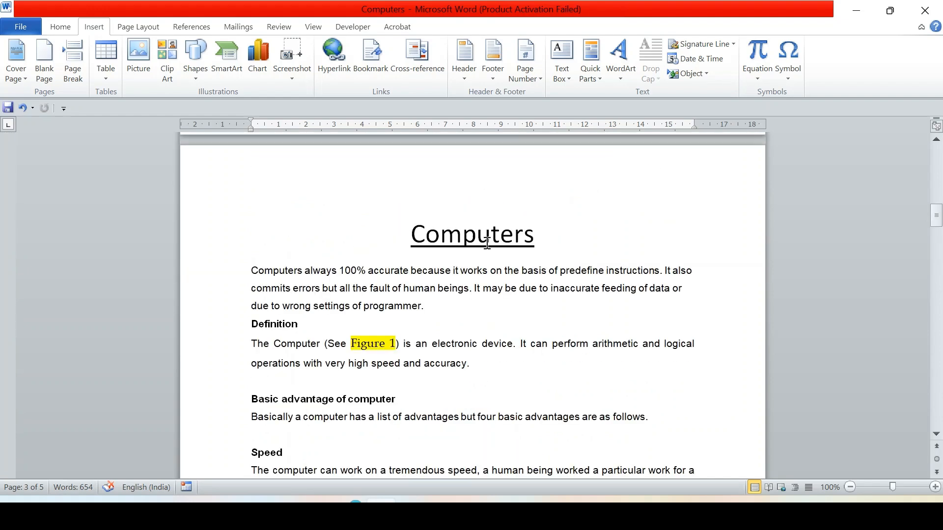
scroll(486, 244, "down", 5)
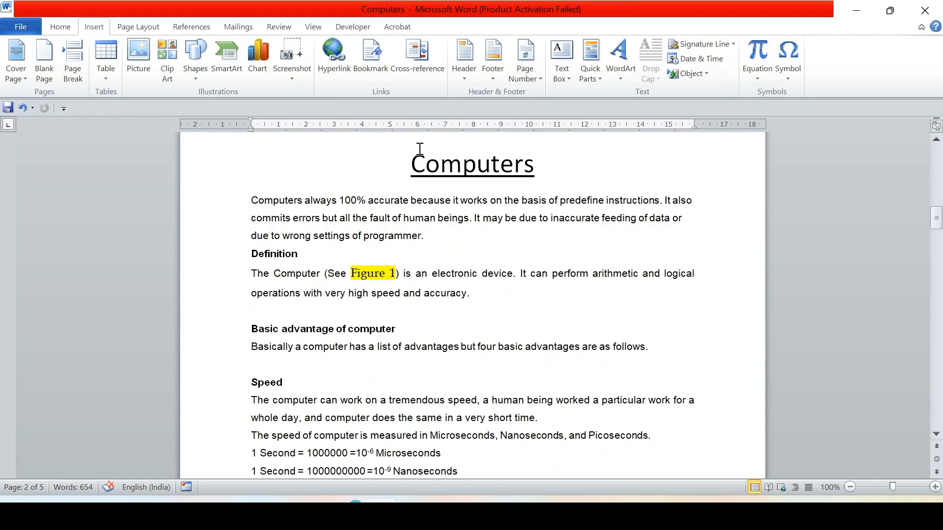
left_click(417, 72)
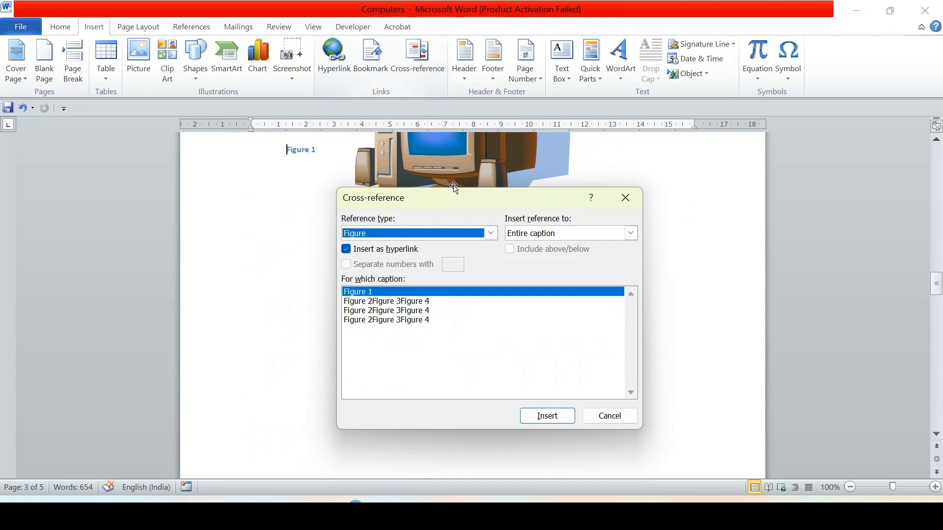
left_click(491, 234)
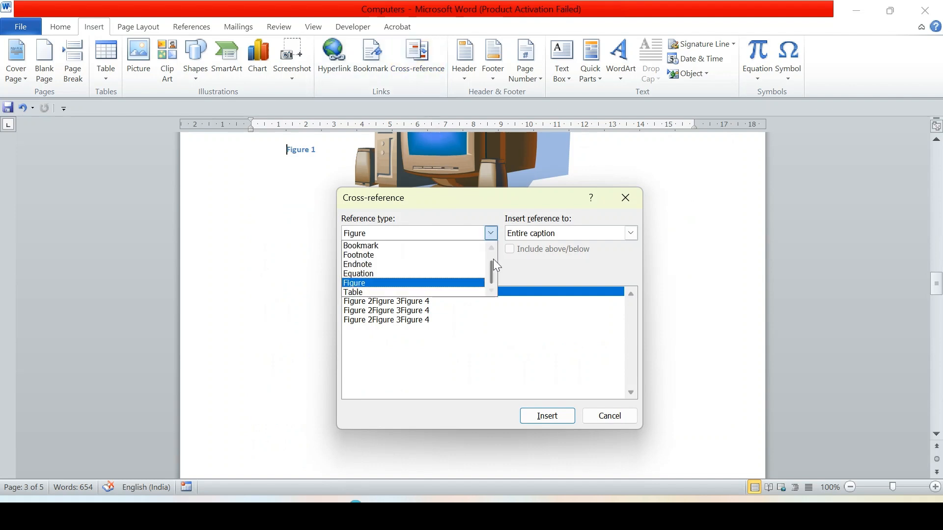
left_click_drag(493, 265, 490, 248)
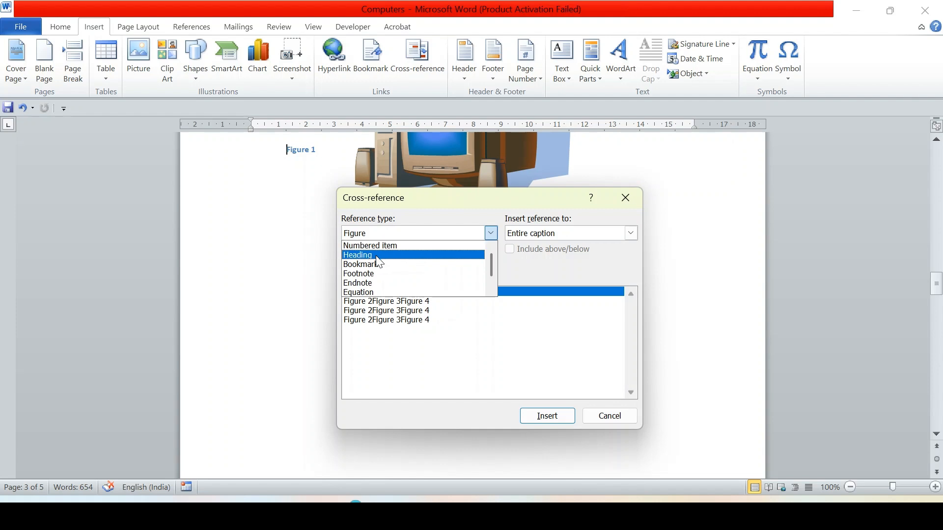
left_click(61, 27)
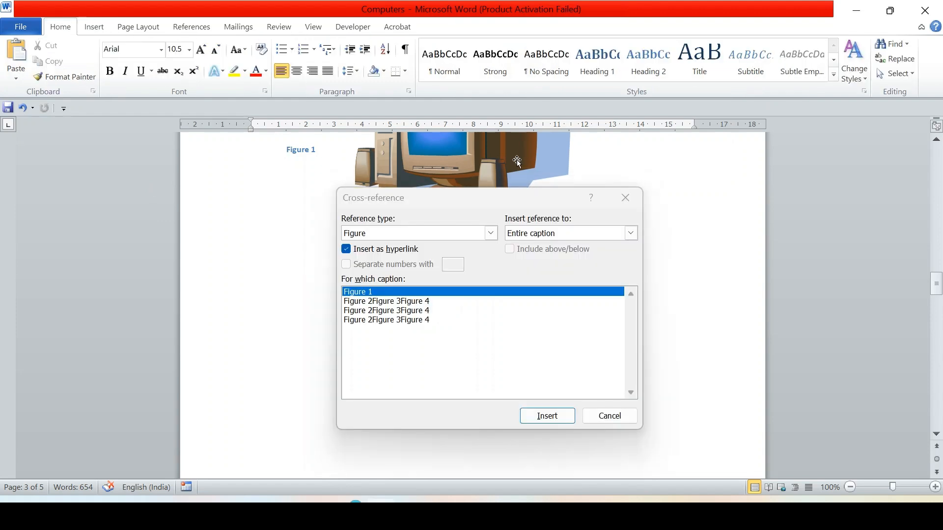
left_click(625, 197)
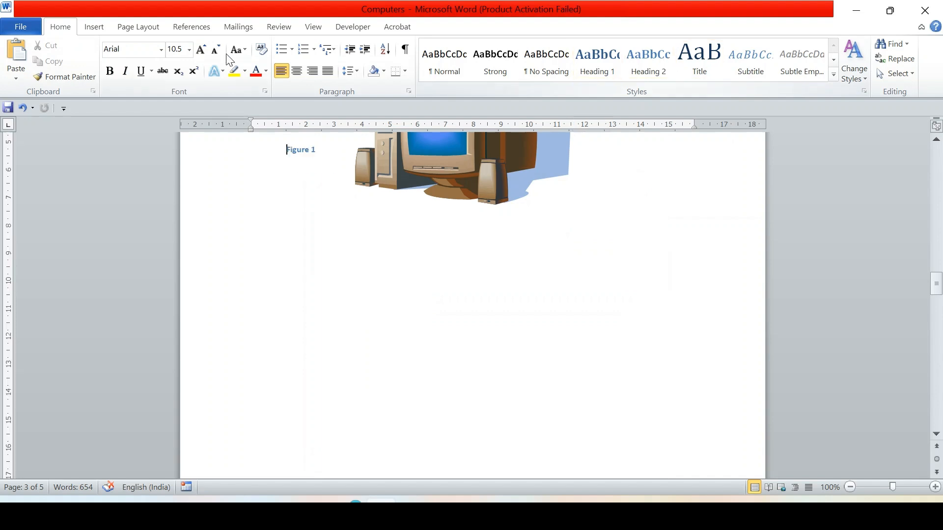
Reopen the Cross-reference dialog, look through the available reference types, and close it without inserting anything
left_click(210, 30)
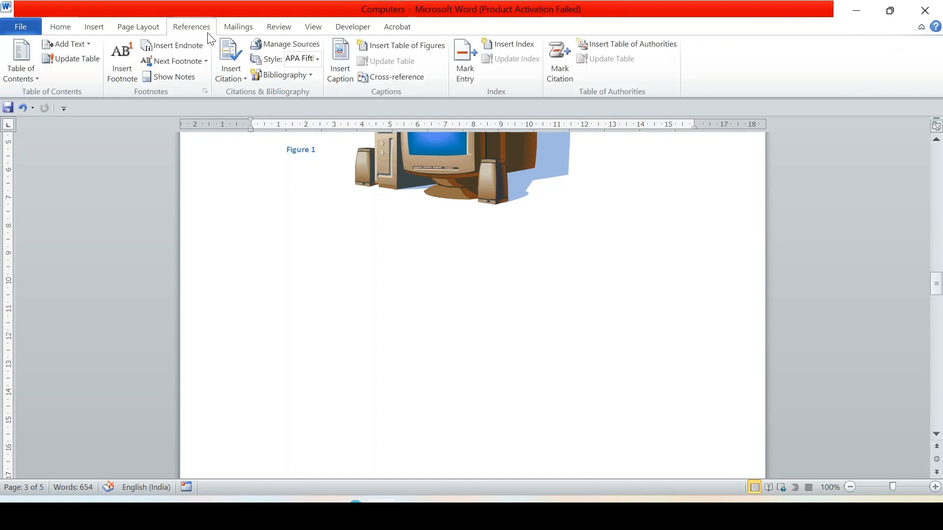
left_click(107, 30)
left_click(403, 69)
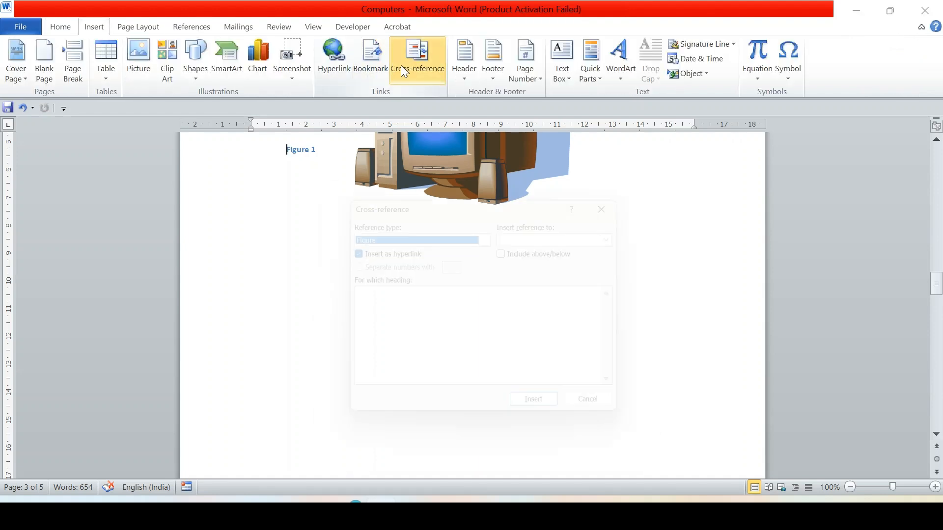
left_click(491, 233)
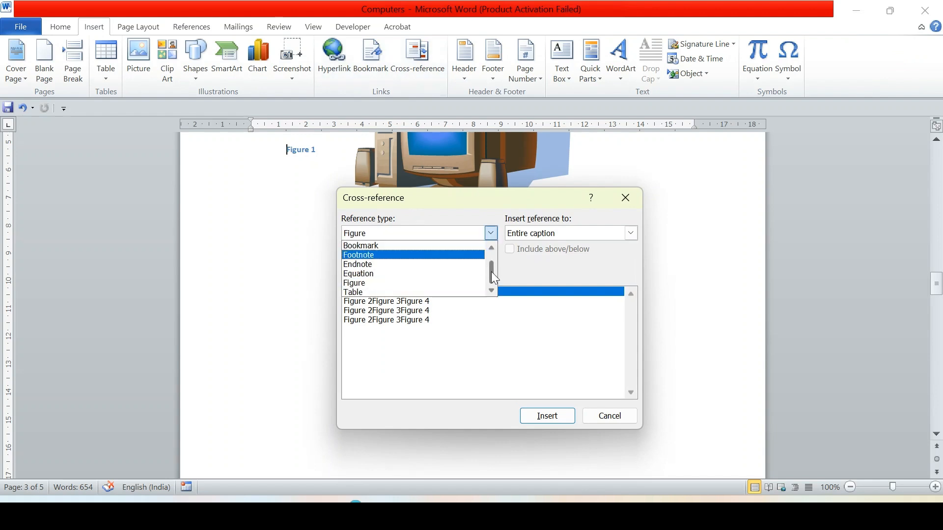
left_click_drag(491, 272, 491, 250)
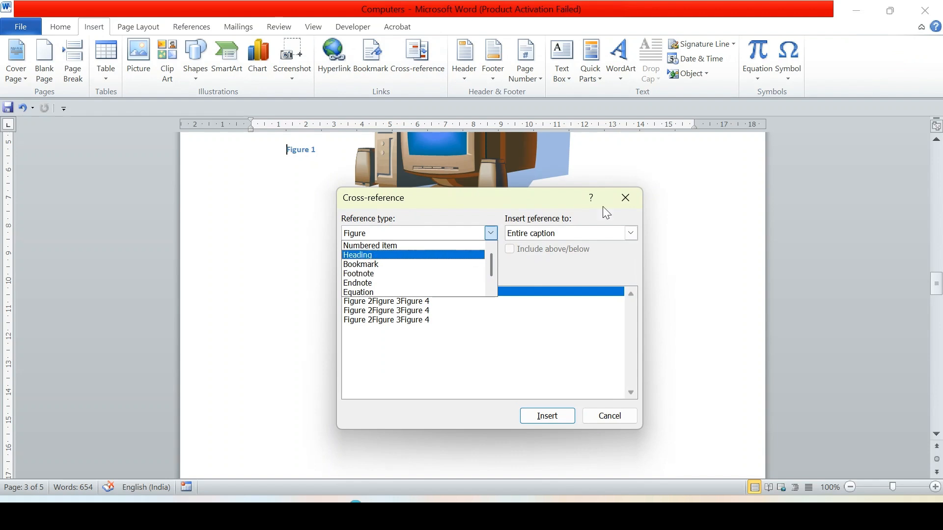
left_click(626, 199)
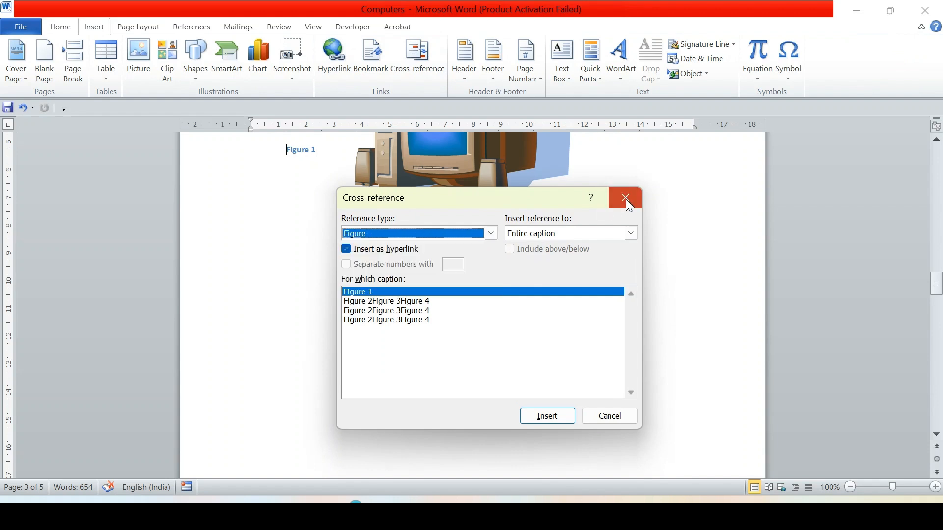
left_click(626, 201)
Find the footnoted phrase "Jack Of All Trades" in the Diligence paragraph, select it, and view its note at the page foot
scroll(535, 257, "down", 2)
scroll(535, 257, "down", 10)
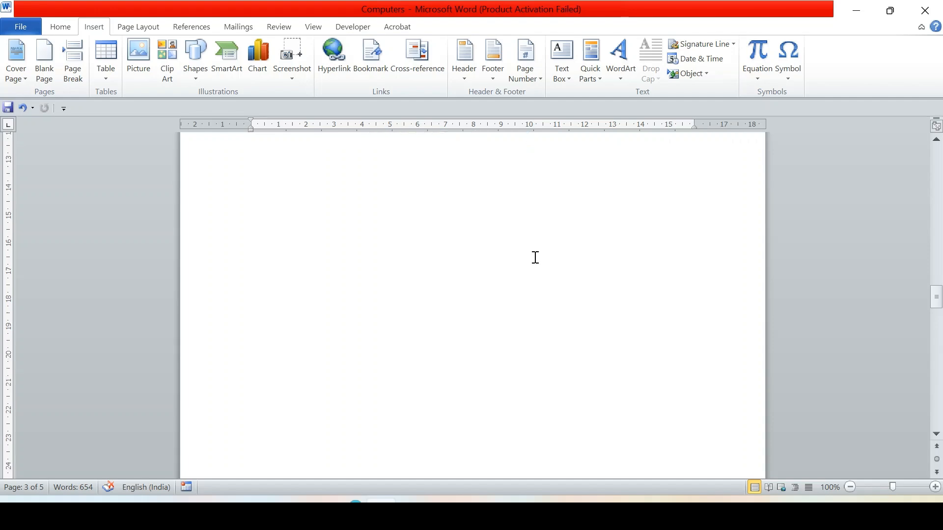
scroll(535, 257, "up", 15)
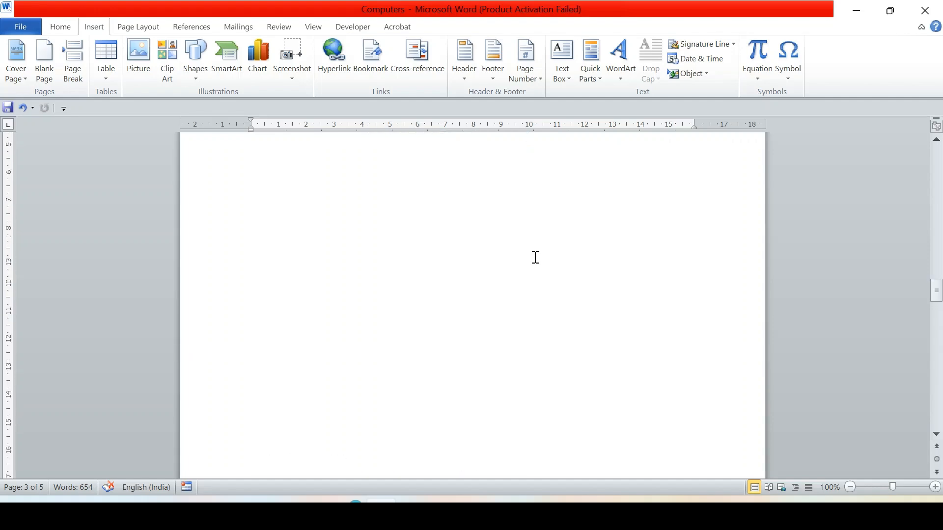
scroll(535, 257, "up", 5)
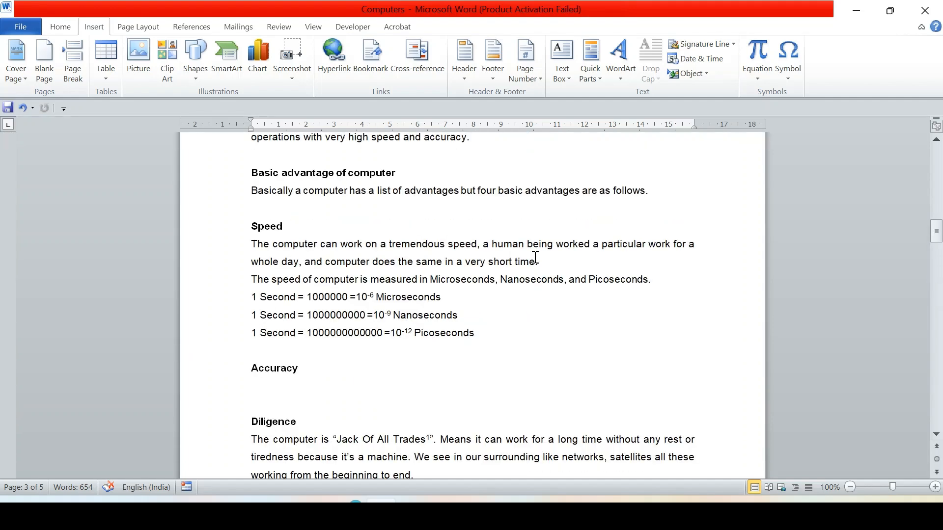
scroll(535, 257, "up", 4)
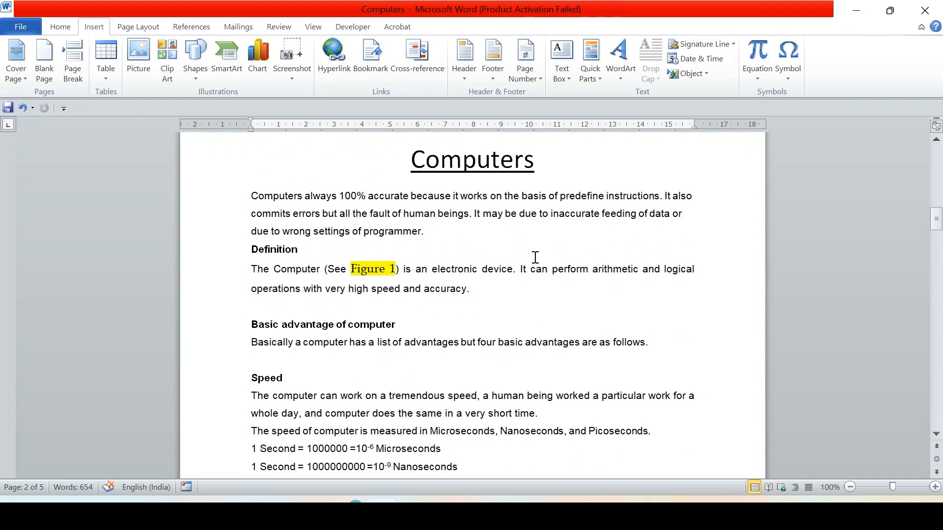
scroll(535, 258, "down", 9)
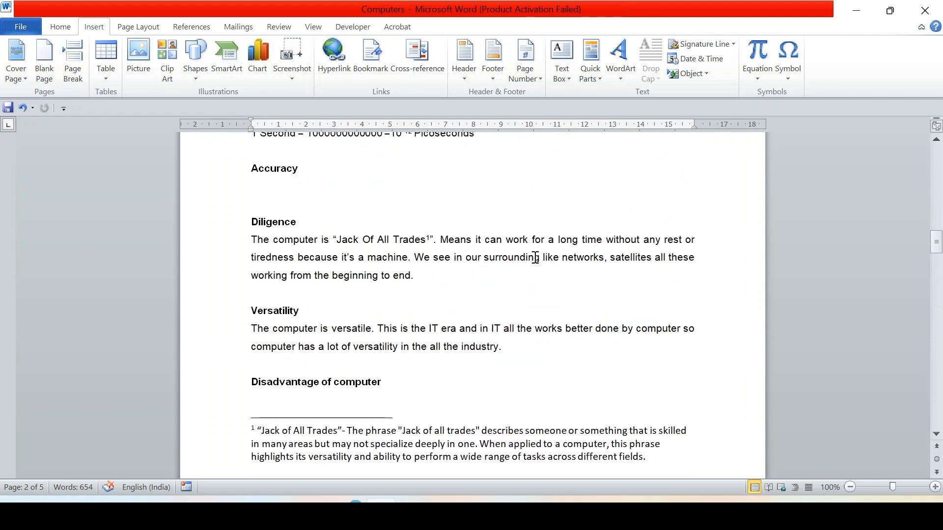
scroll(536, 257, "down", 1)
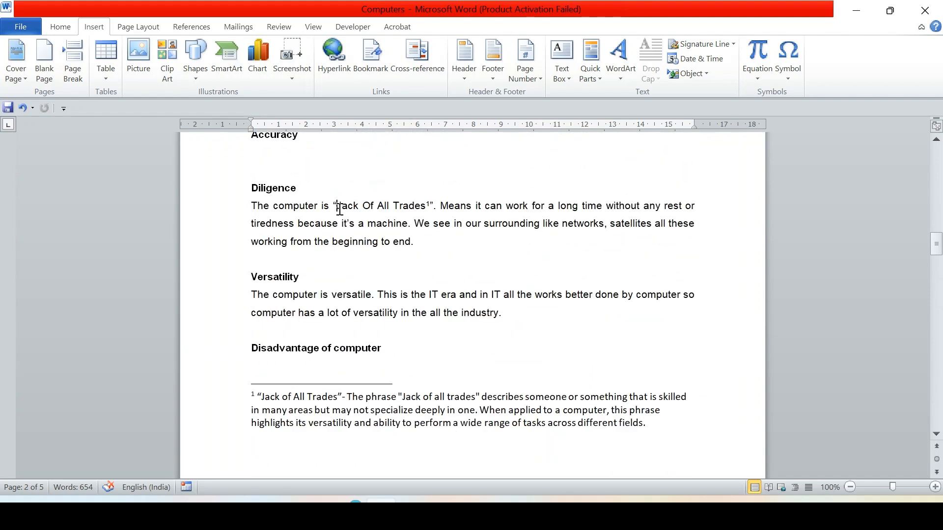
left_click_drag(339, 209, 434, 212)
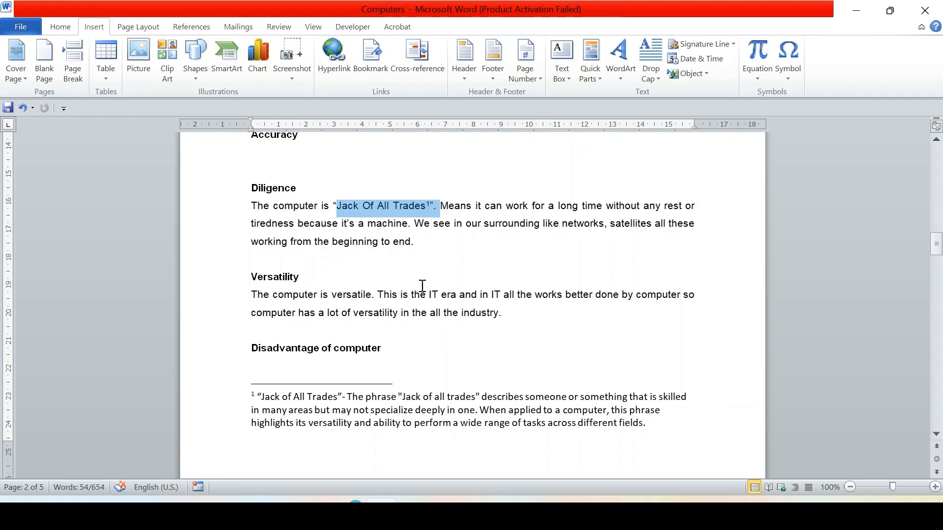
scroll(422, 286, "down", 3)
scroll(422, 285, "up", 1)
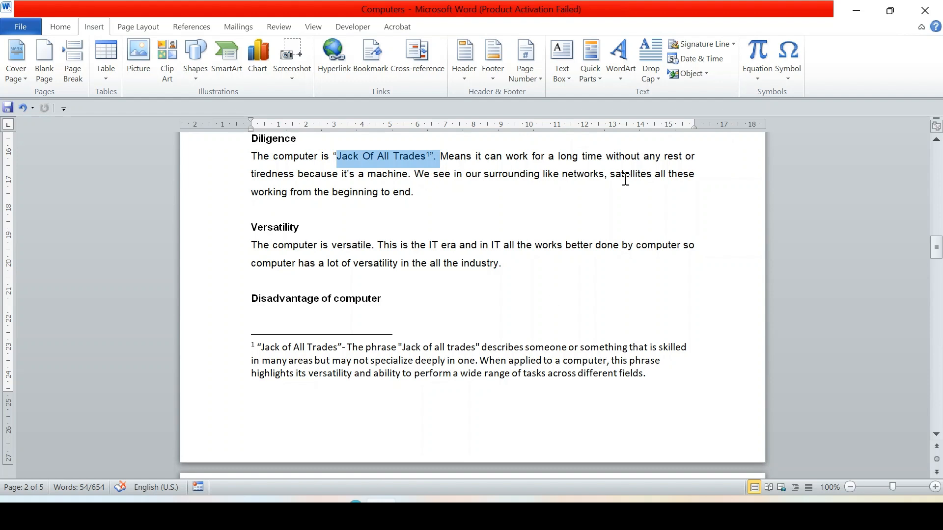
Insert a footnote for the word "satellites" in the Diligence paragraph with the note text "Satellite gffbjkhguyffjlkdjfhdffudrgfj"
left_click(651, 175)
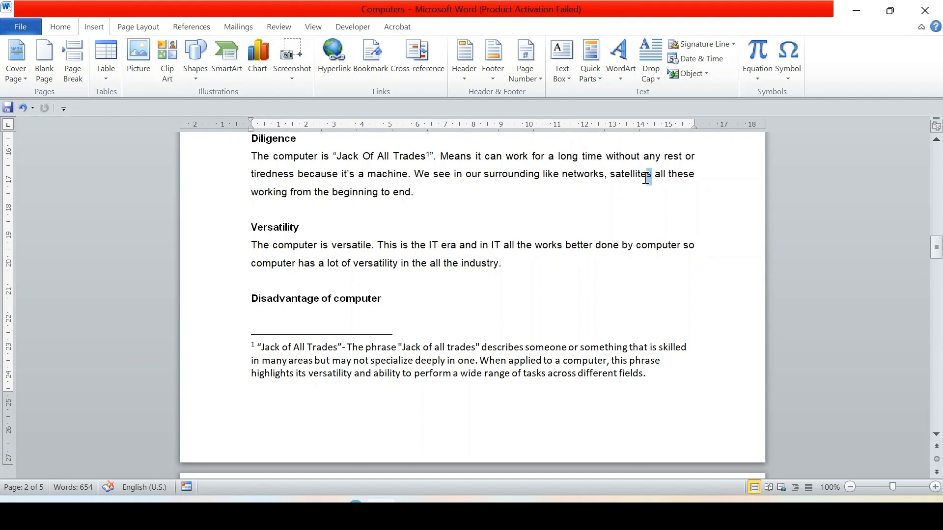
left_click_drag(651, 177, 610, 178)
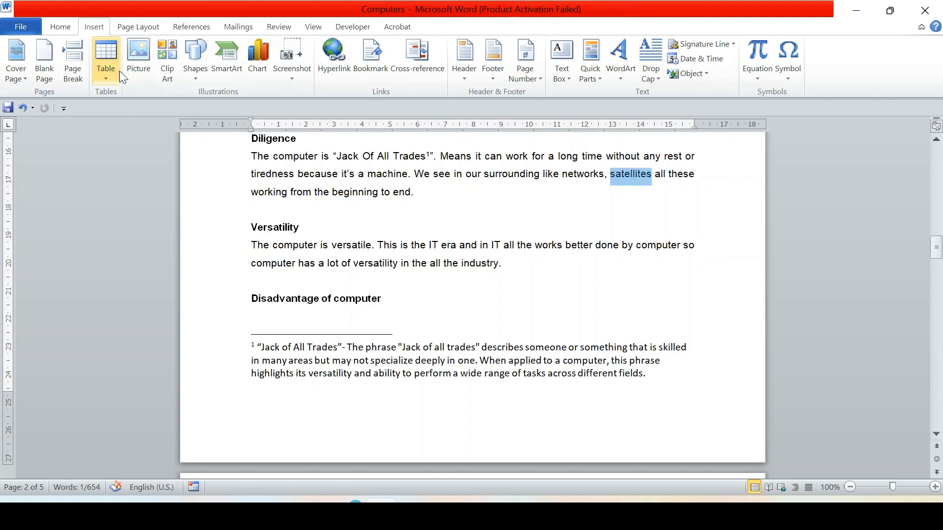
scroll(120, 69, "down", 2)
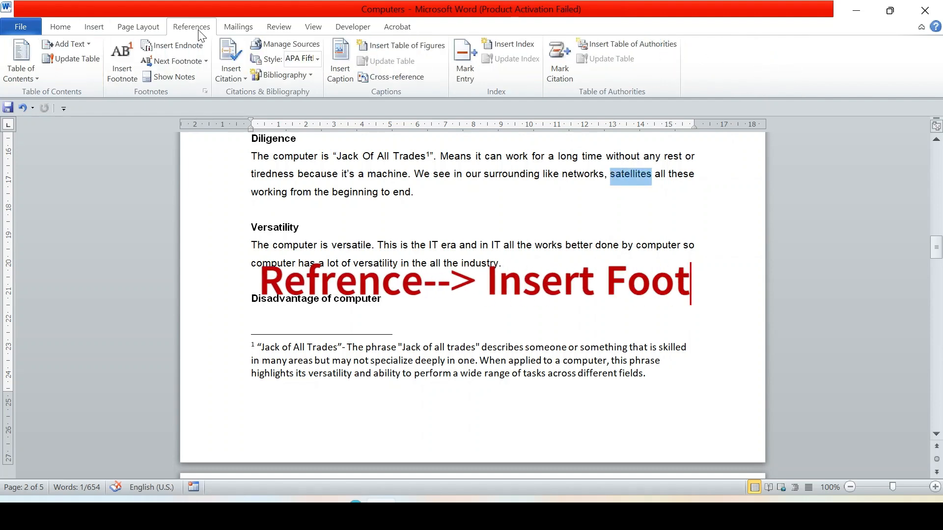
left_click(125, 79)
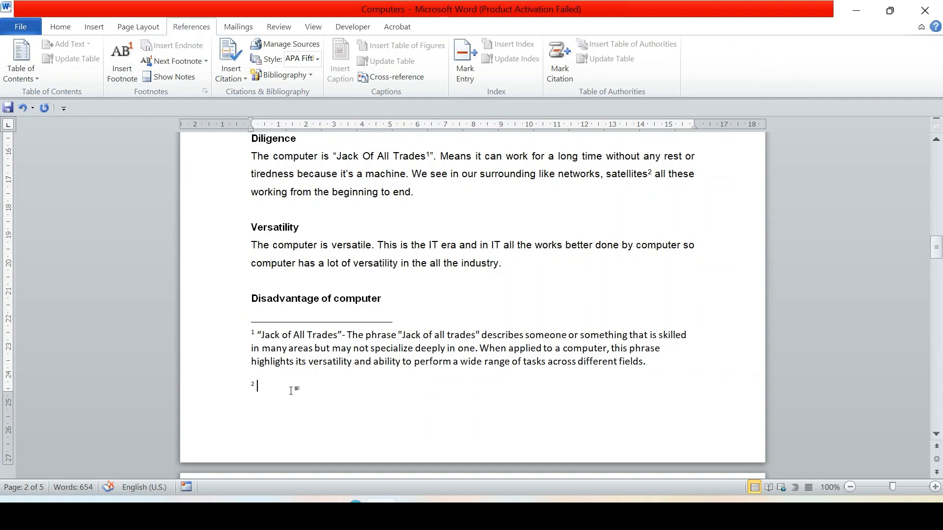
type("satellite gffbjkhguyffjlk")
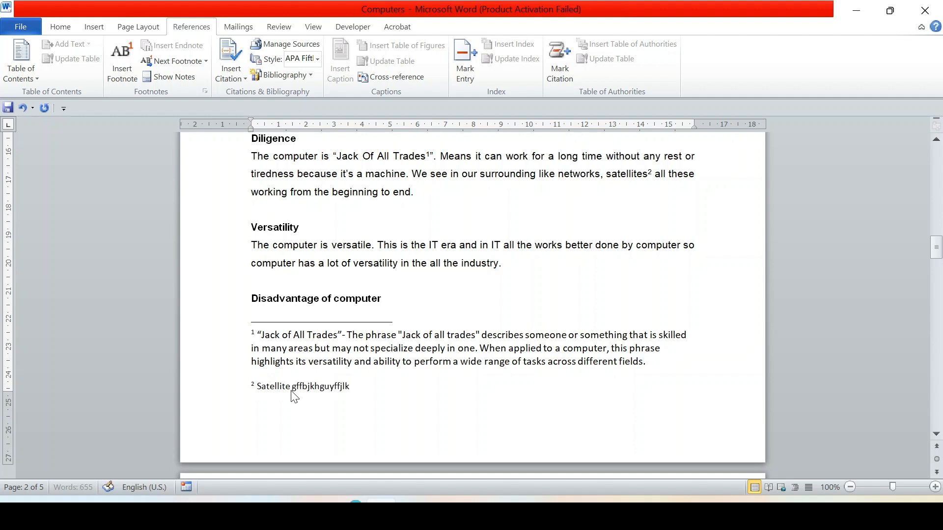
type("djfhdffudrgfj")
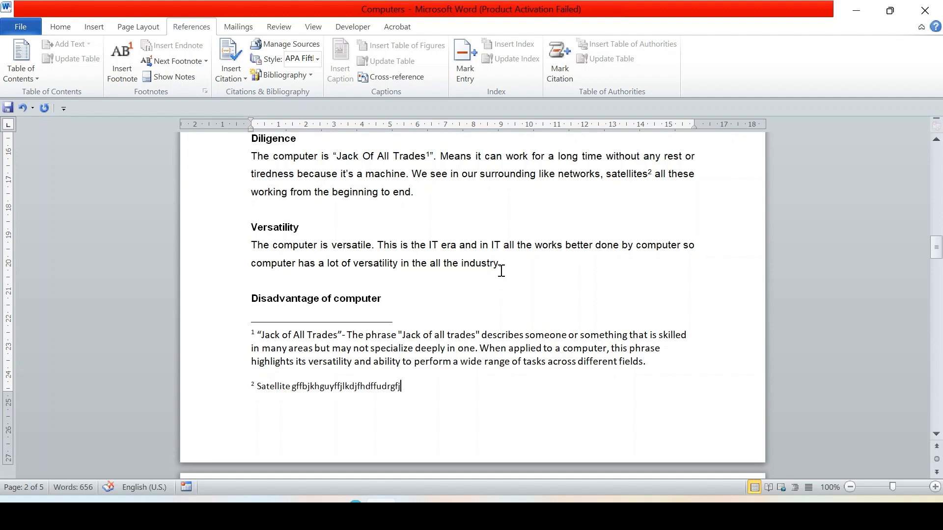
left_click(501, 271)
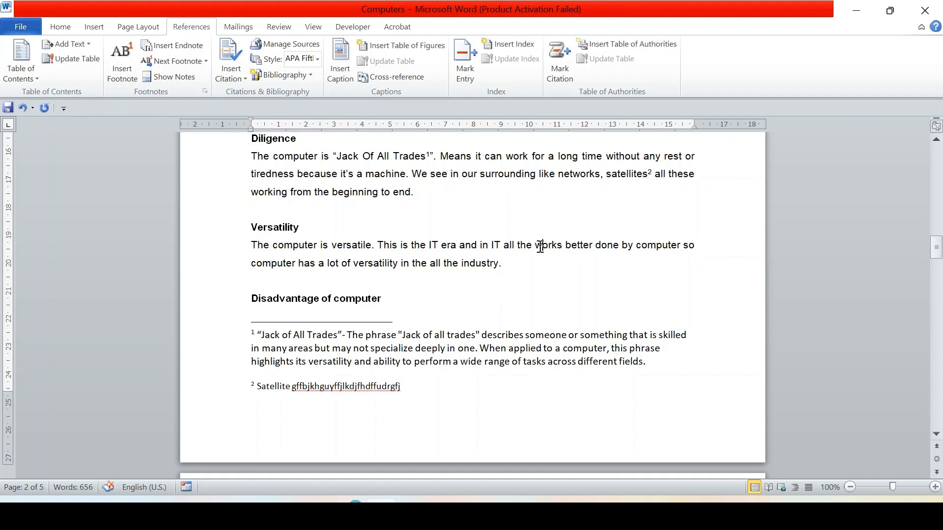
Return to the Diligence paragraph and place the cursor at the footnote mark after "satellites" to inspect it
scroll(540, 247, "up", 3)
scroll(540, 246, "up", 6)
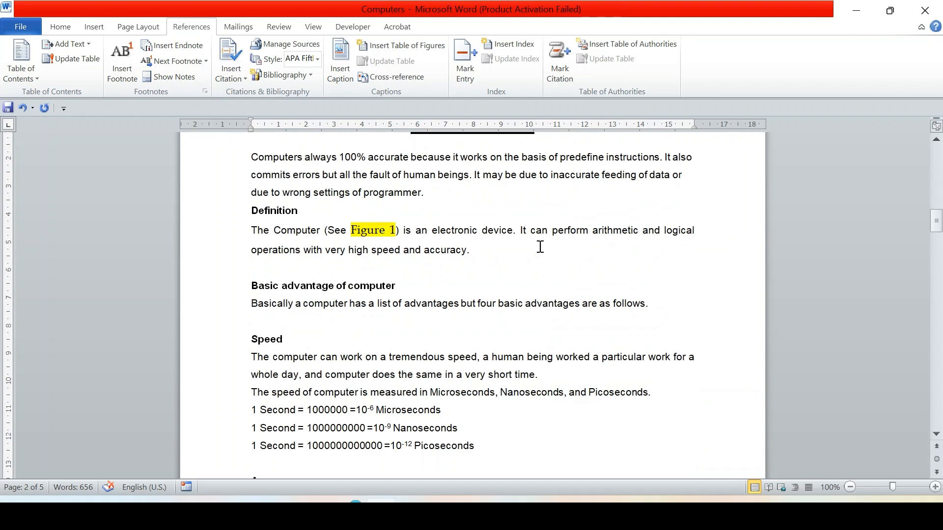
scroll(540, 246, "up", 1)
scroll(540, 246, "down", 5)
scroll(540, 246, "down", 1)
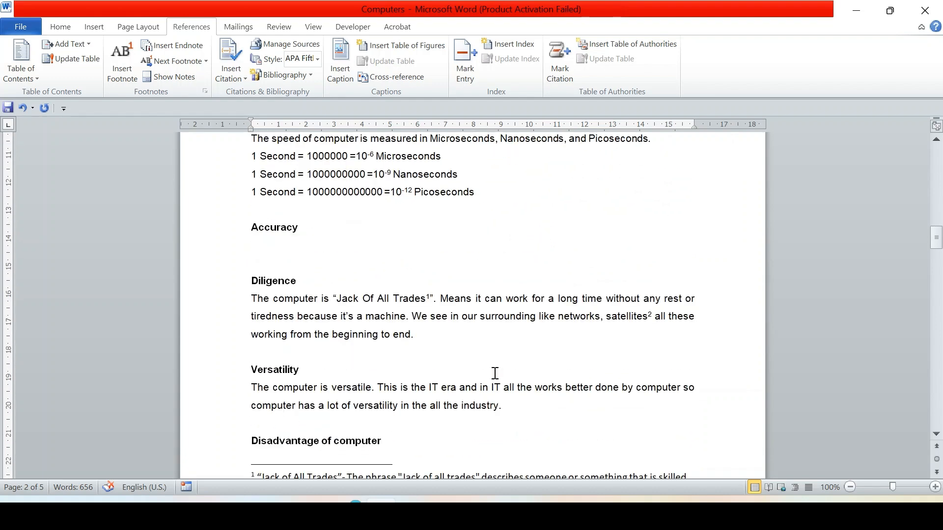
scroll(495, 373, "down", 2)
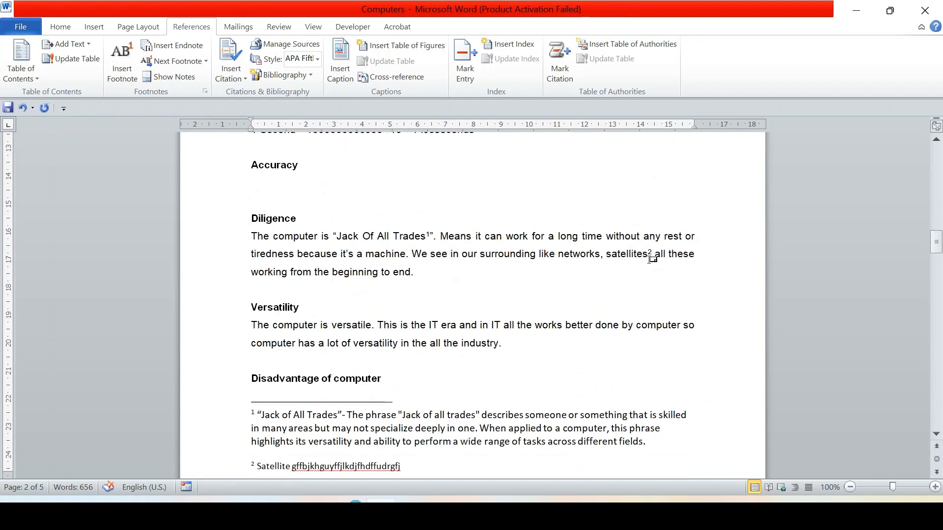
mouse_move(652, 259)
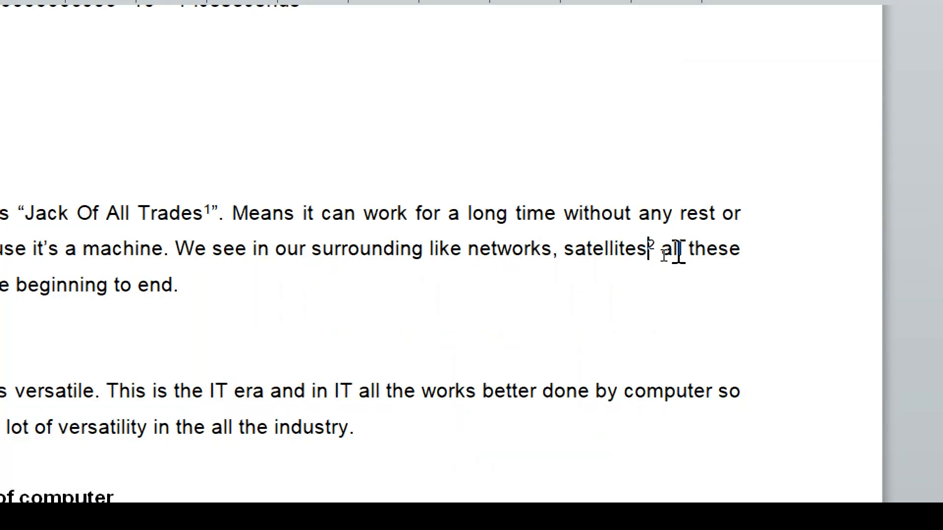
left_click(649, 255)
mouse_move(654, 251)
Examine the notes at the foot of page 2 against their footnote marks in the Diligence paragraph
scroll(434, 414, "down", 6)
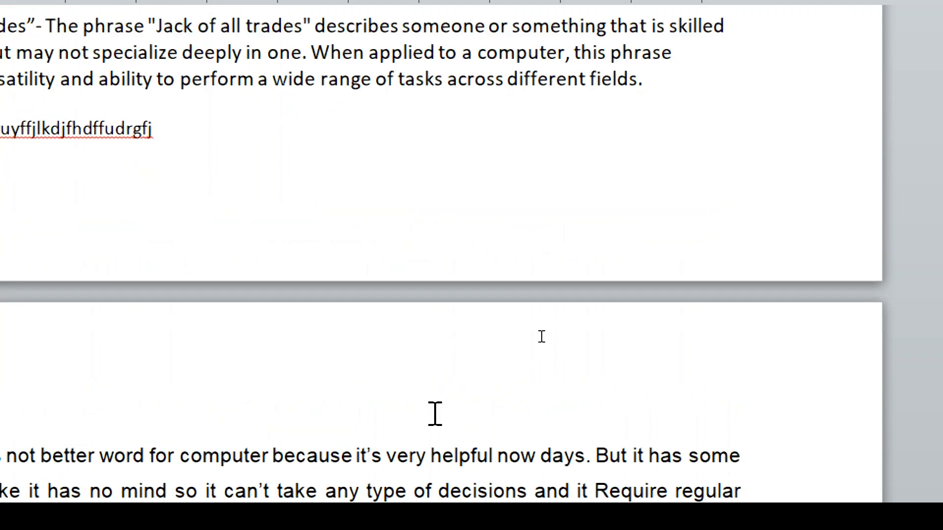
scroll(435, 415, "down", 6)
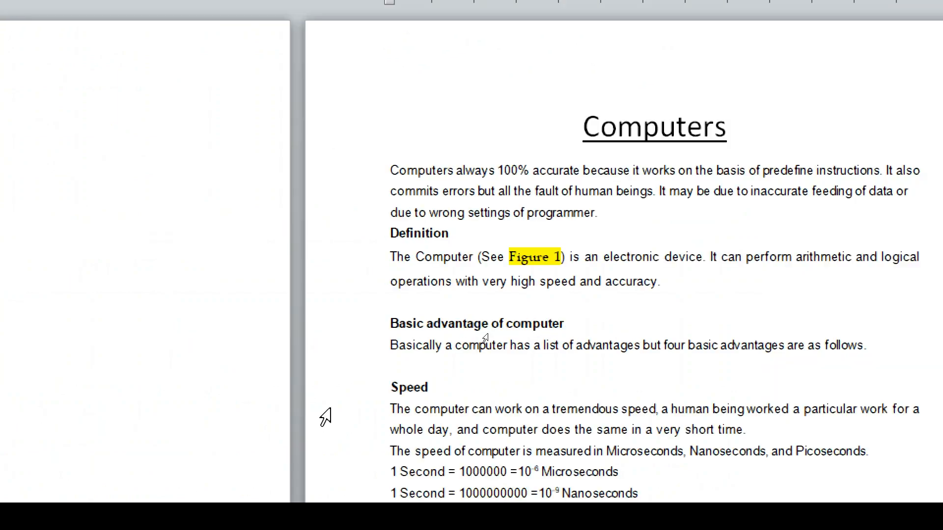
scroll(486, 419, "down", 5)
scroll(487, 418, "down", 6)
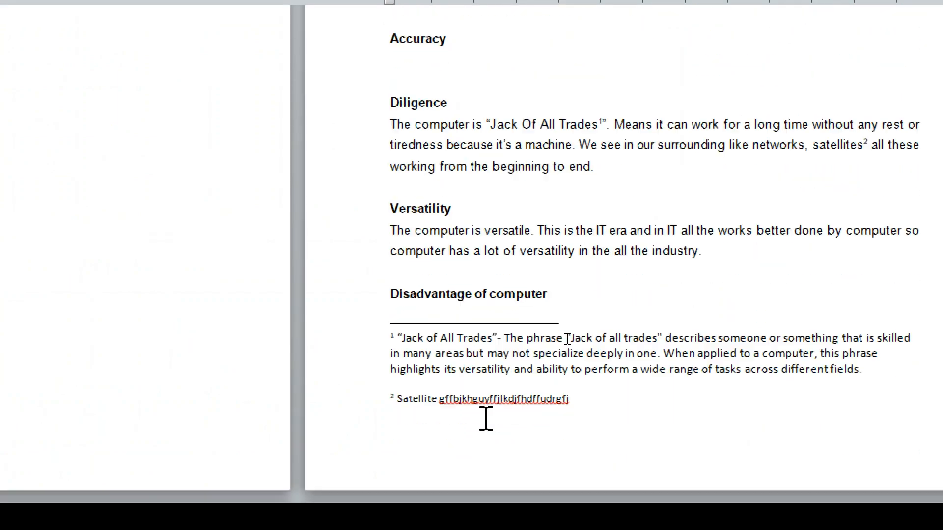
scroll(487, 419, "up", 7)
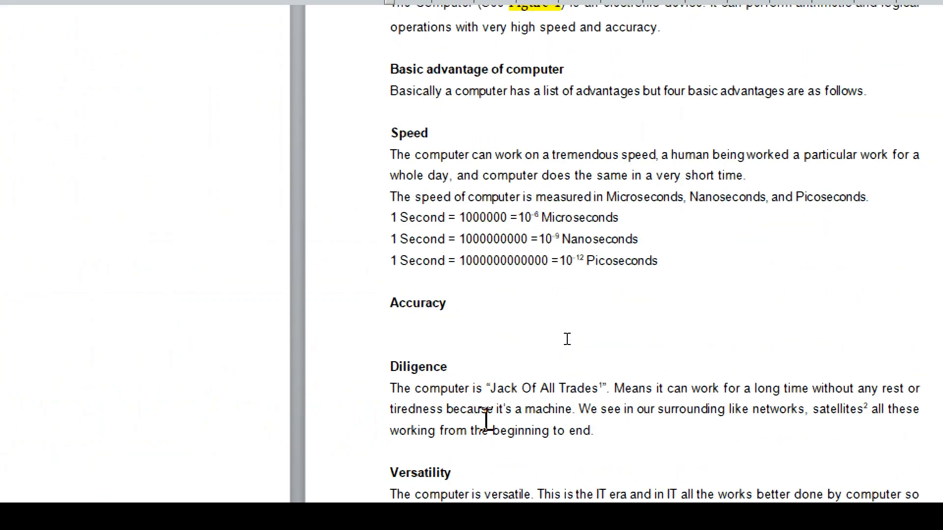
scroll(487, 419, "up", 1)
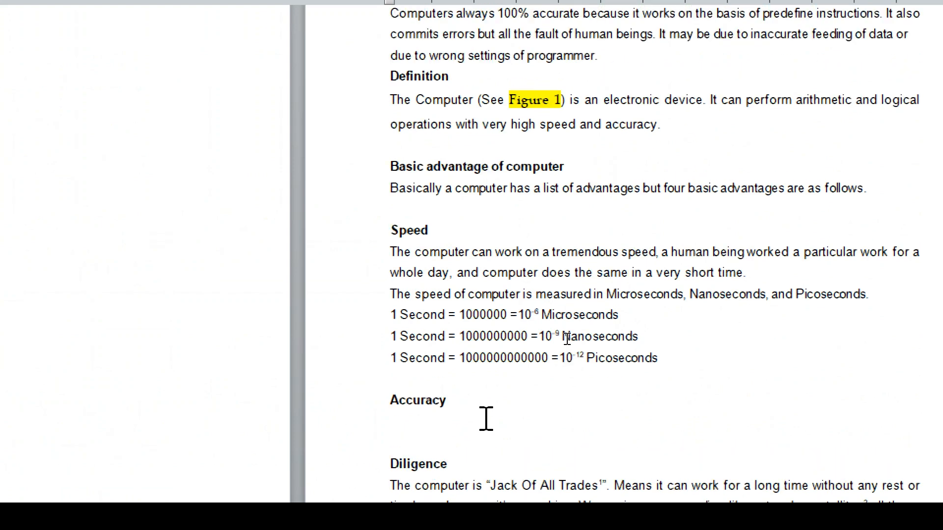
scroll(486, 419, "down", 4)
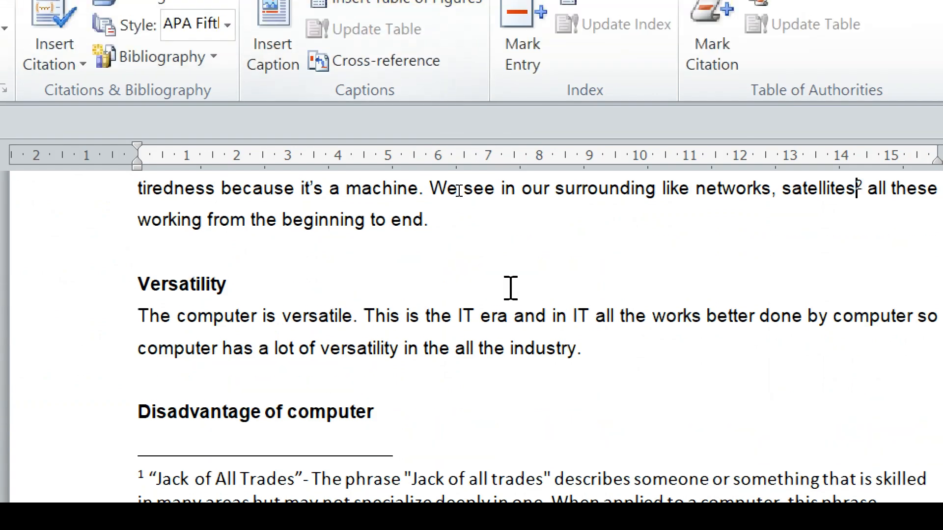
Move the cursor up to the end of the Picoseconds line and inspect the footnote mark after "Trades" in the Diligence paragraph
key("Up")
key("Up")
key("Up")
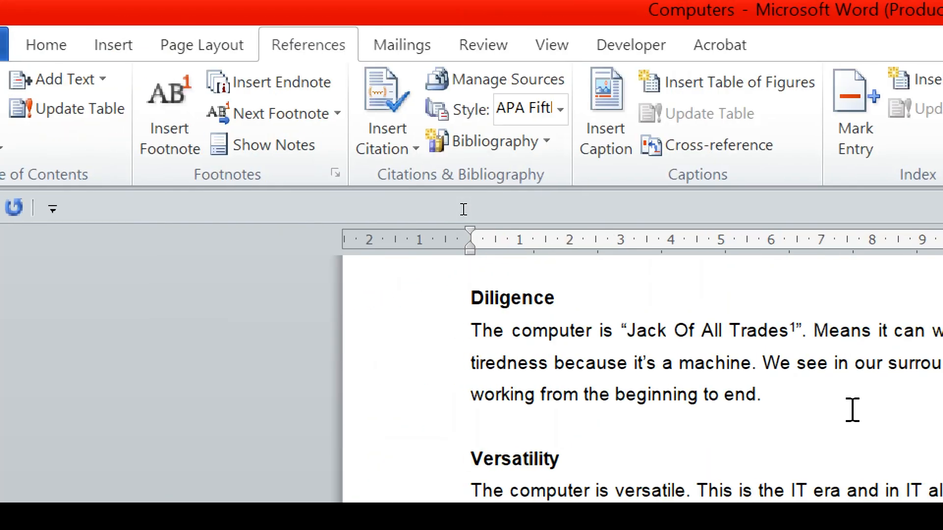
key("Up")
key("Up")
key("Up")
key("Up")
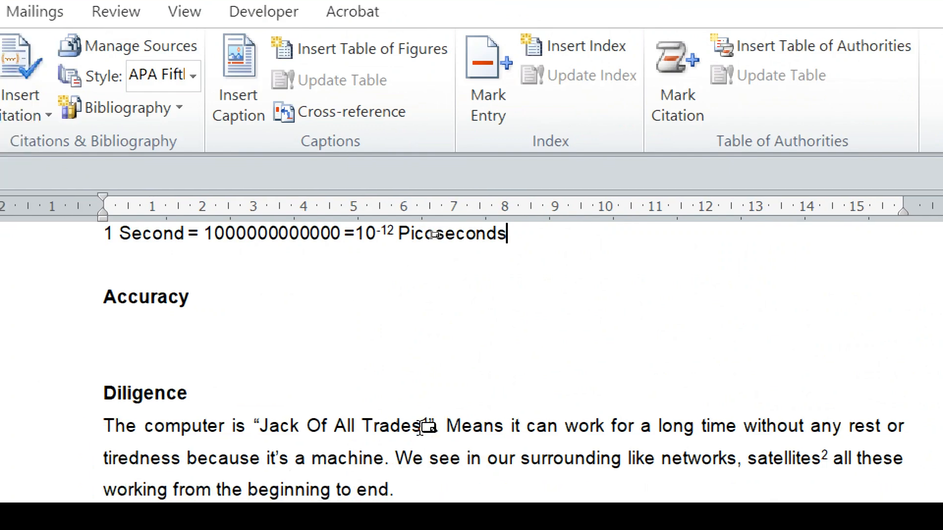
mouse_move(418, 431)
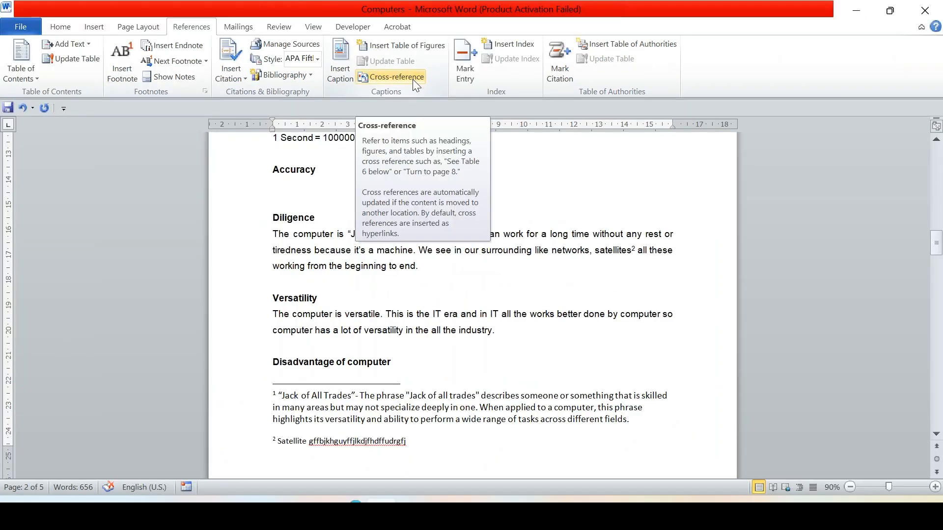
View the footnotes available for cross-referencing by setting the reference type to Footnote, and close the dialog without inserting anything
left_click(412, 79)
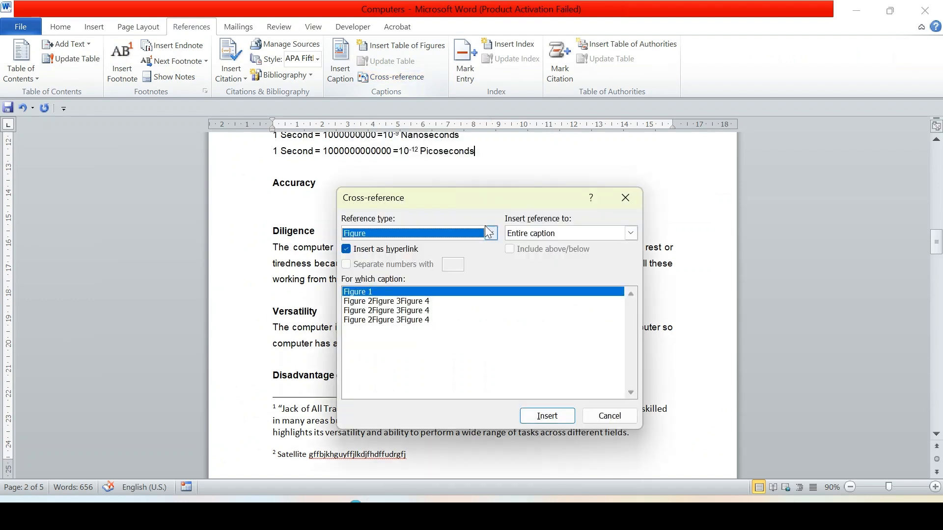
left_click(492, 235)
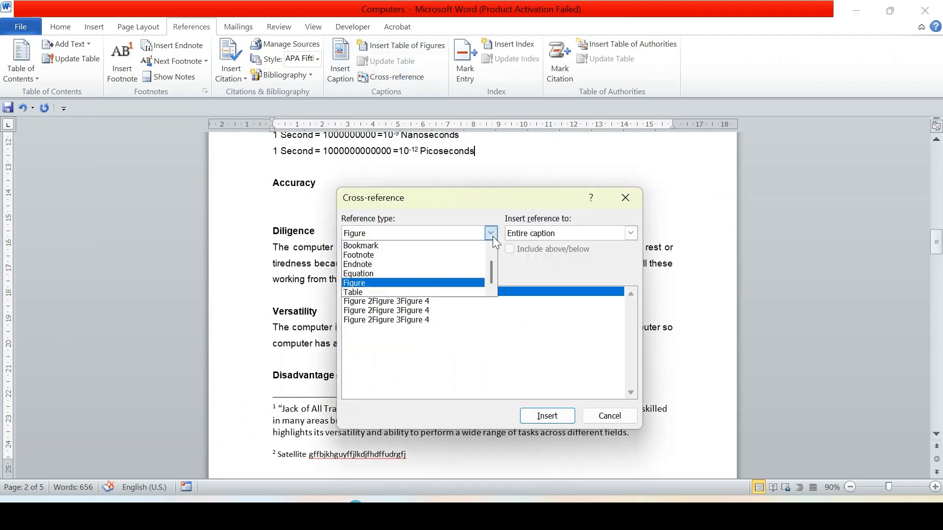
left_click(434, 256)
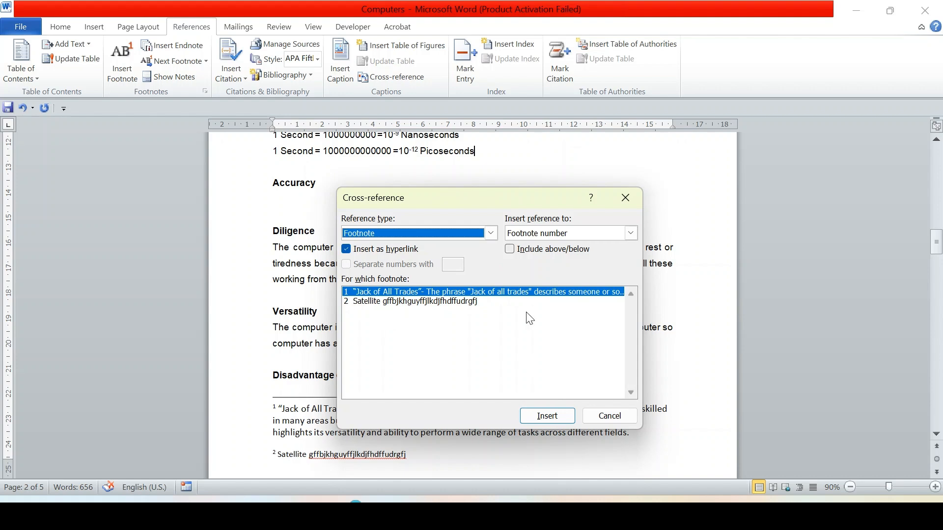
left_click(624, 199)
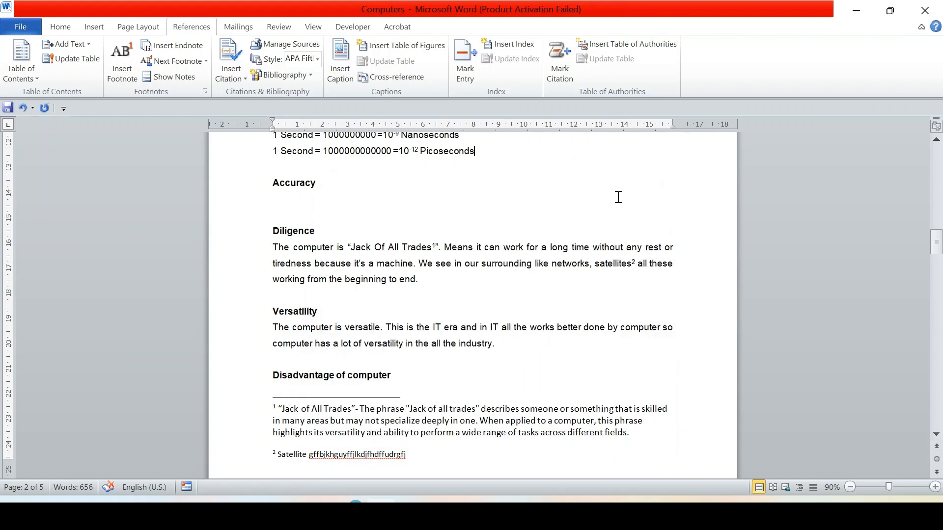
mouse_move(435, 247)
scroll(432, 244, "up", 1)
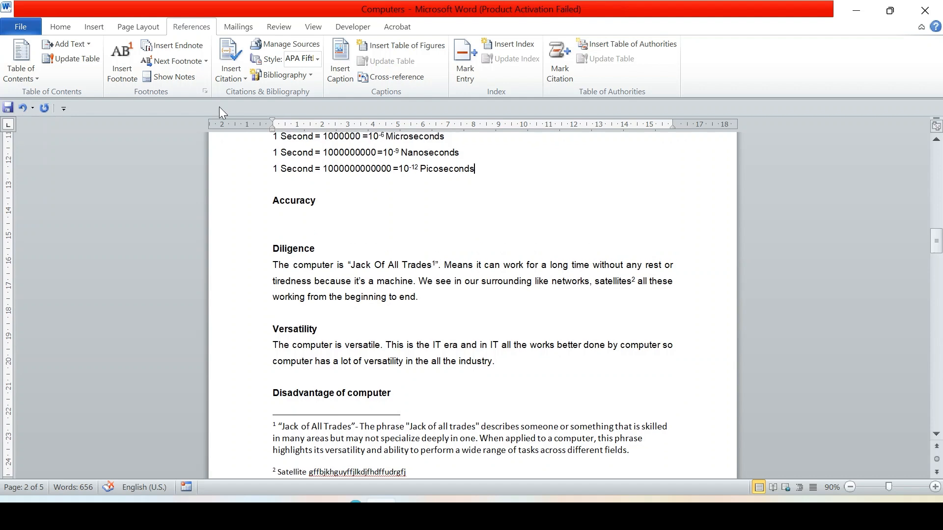
Review the available cross-reference types, such as Numbered item, Heading and Bookmark, and cancel without inserting a reference
left_click(383, 75)
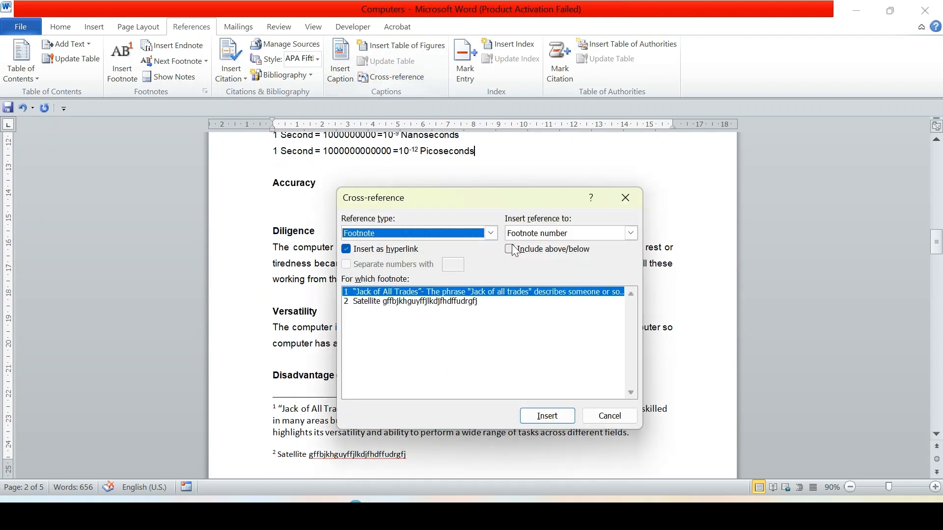
left_click(492, 233)
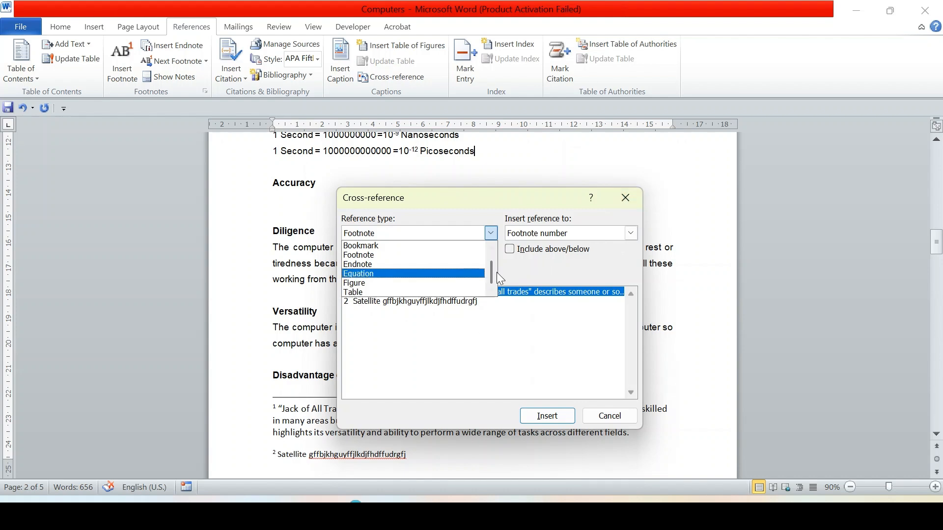
left_click_drag(492, 273, 490, 260)
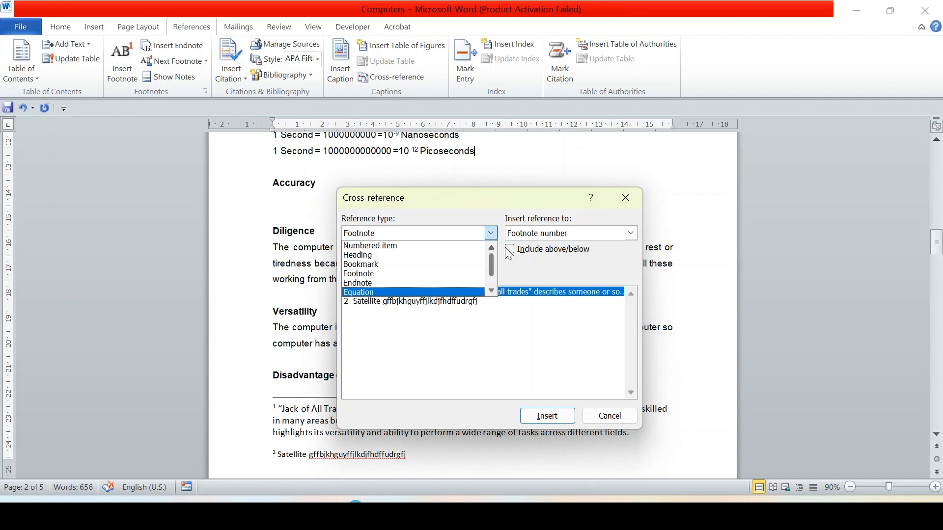
left_click(573, 230)
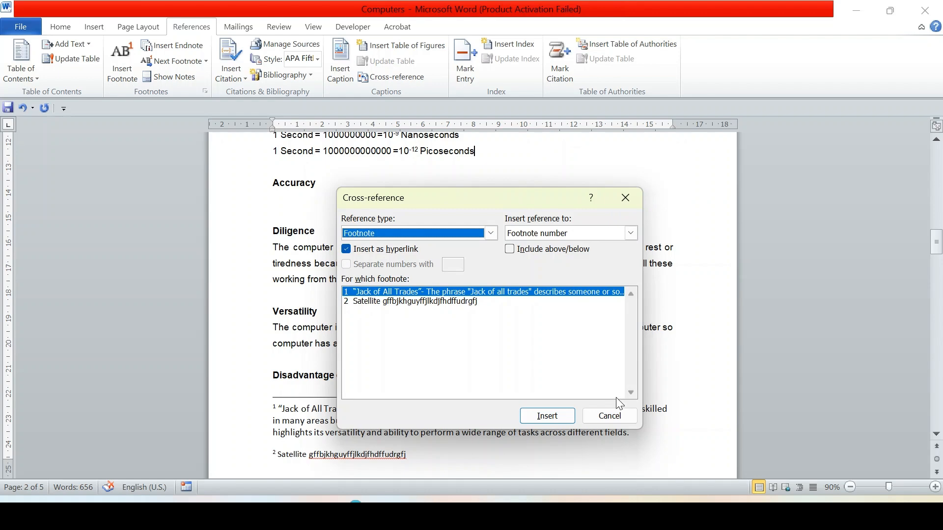
left_click(615, 416)
left_click(614, 417)
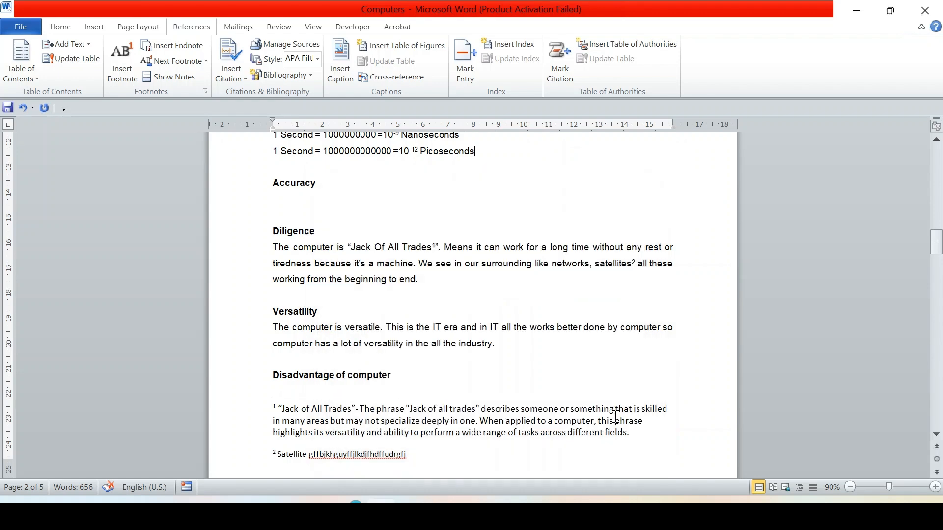
Start a numbered list in the blank space below the Figure 2, 3 and 4 captions on page 5
scroll(447, 343, "down", 5)
scroll(449, 343, "down", 5)
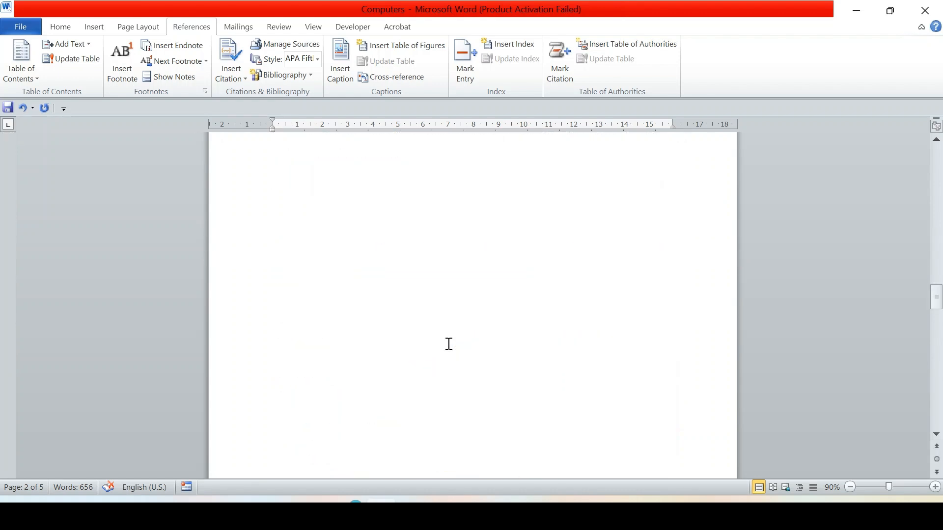
scroll(448, 344, "down", 10)
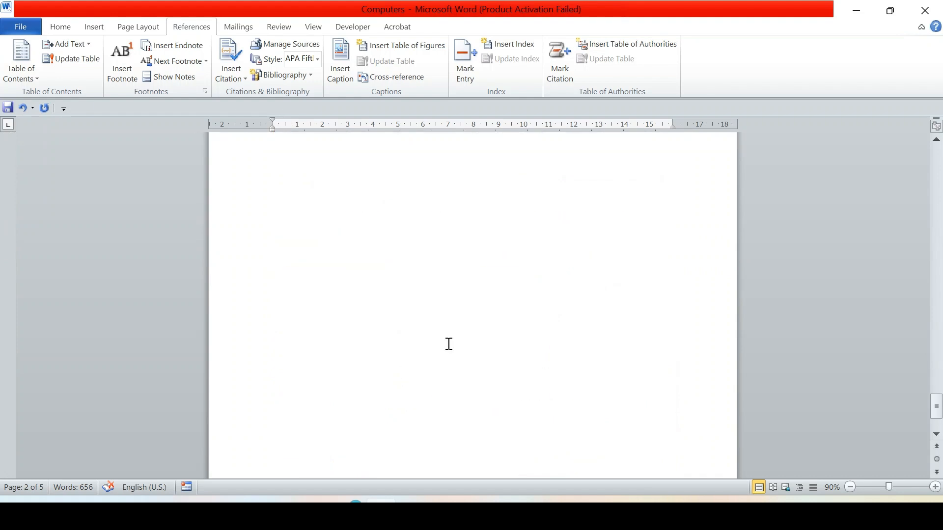
scroll(448, 344, "up", 3)
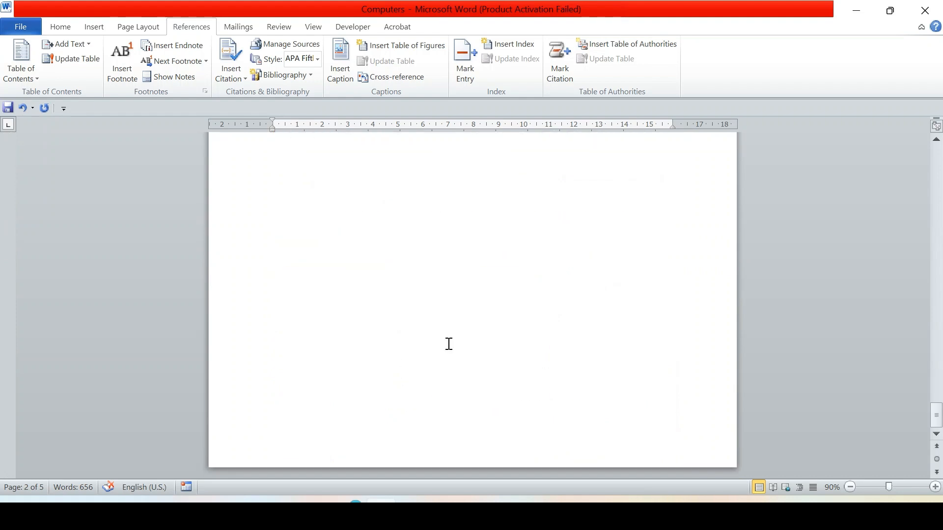
left_click(288, 349)
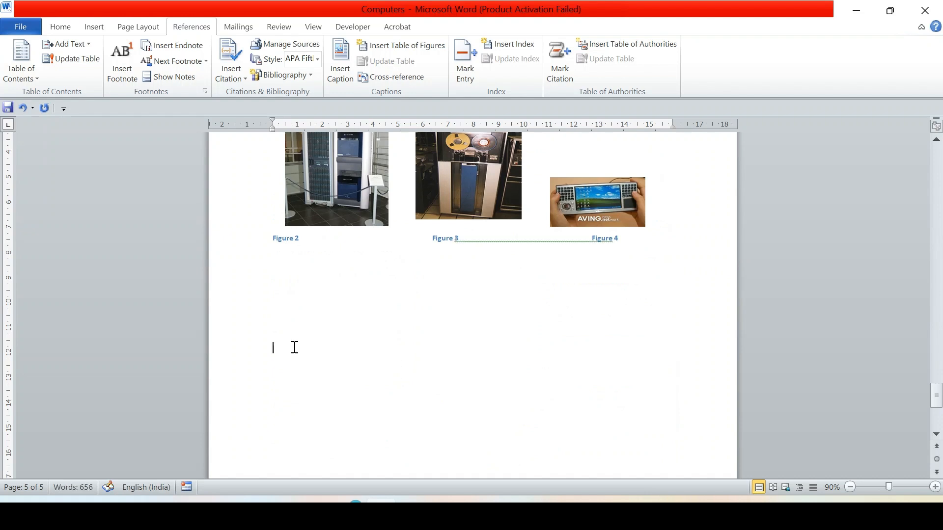
left_click(60, 26)
left_click(93, 27)
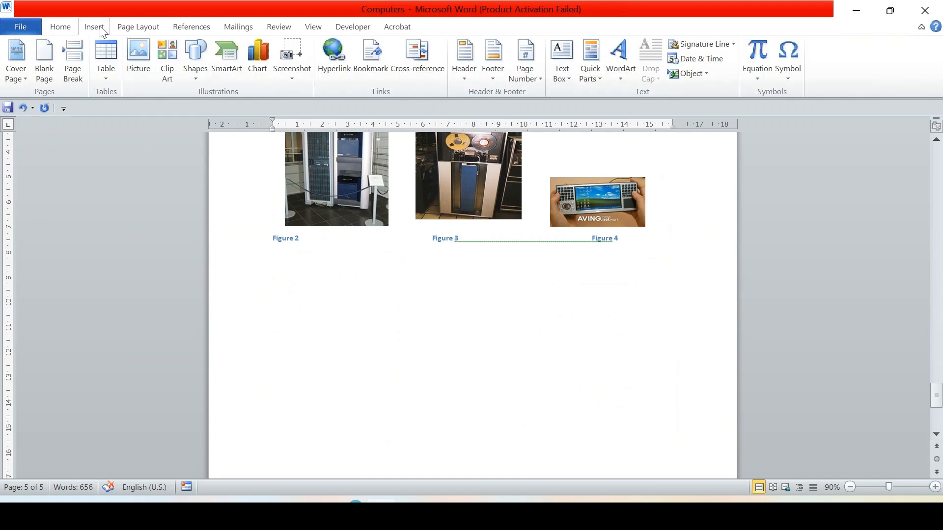
left_click(68, 26)
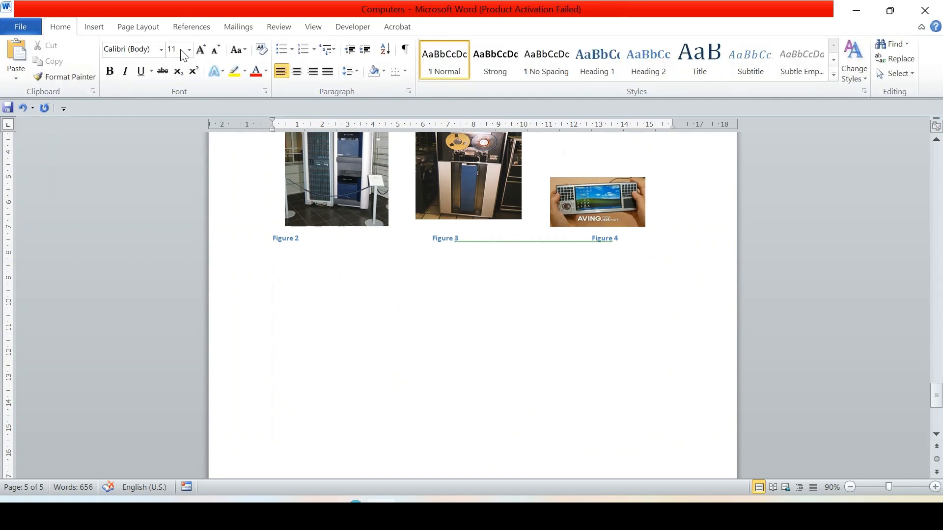
left_click(314, 50)
left_click(376, 107)
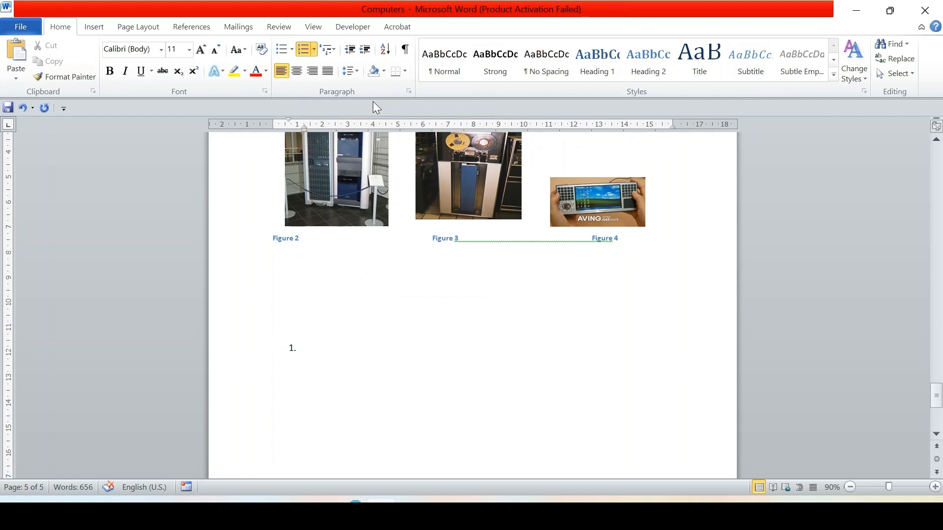
Enter "Hardware" and "Software" as the two items of the numbered list
type("HArdware")
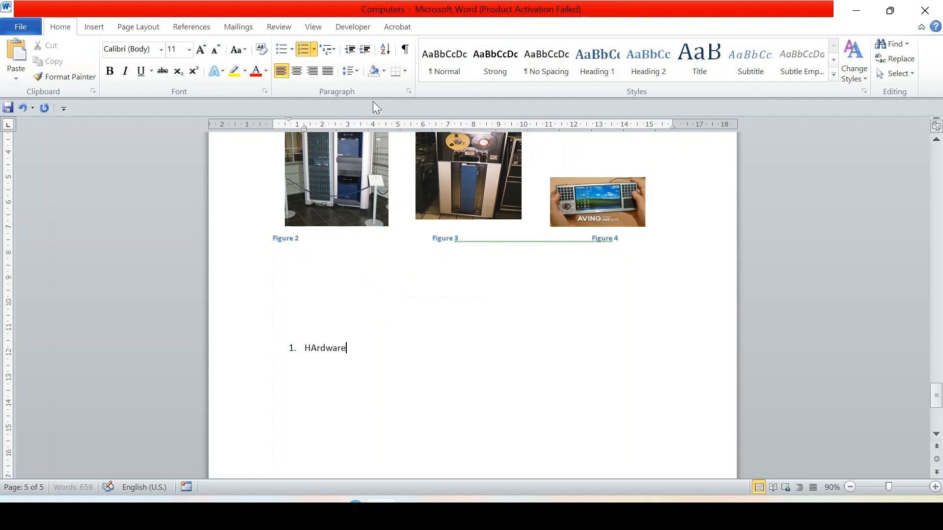
key("Return")
type("Software")
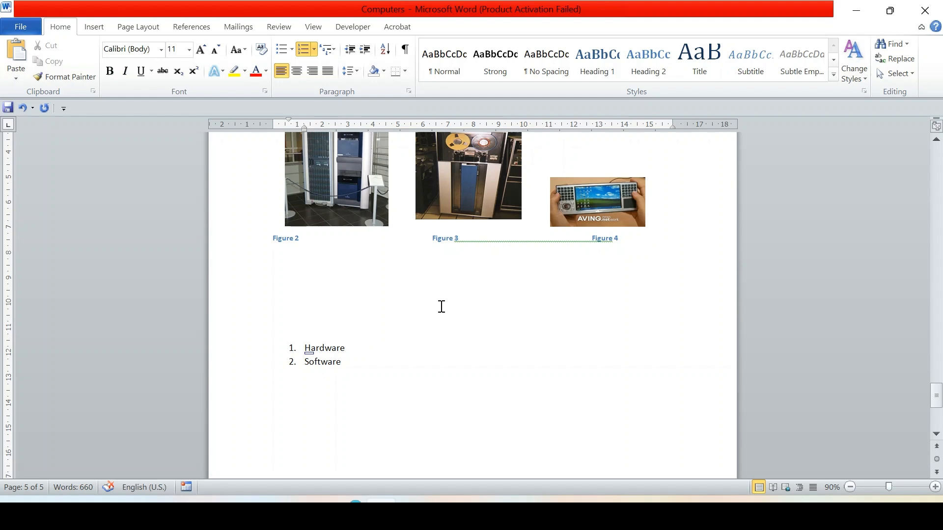
Add "Computer consists of 2 things. (See List " at the end of the opening paragraph under the Computers title, viewing the page at 130%
scroll(441, 306, "up", 12)
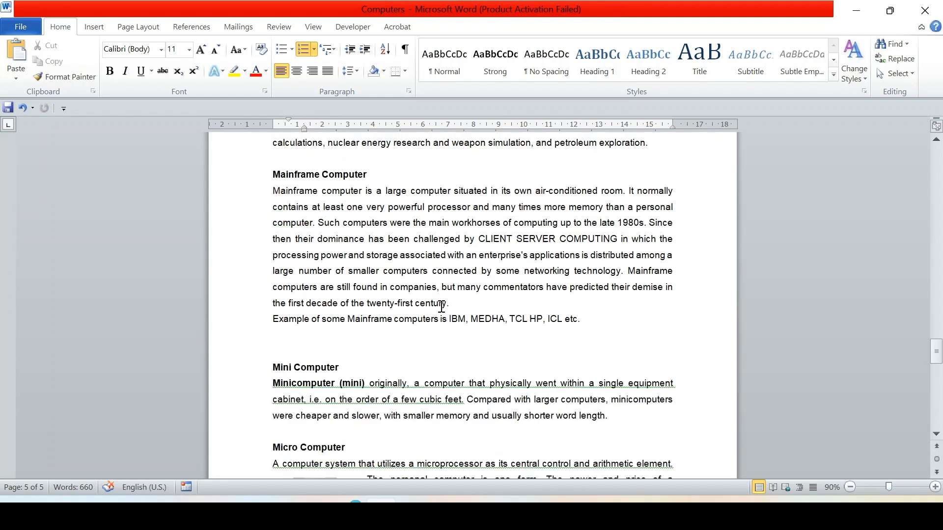
scroll(441, 307, "up", 8)
scroll(442, 307, "up", 20)
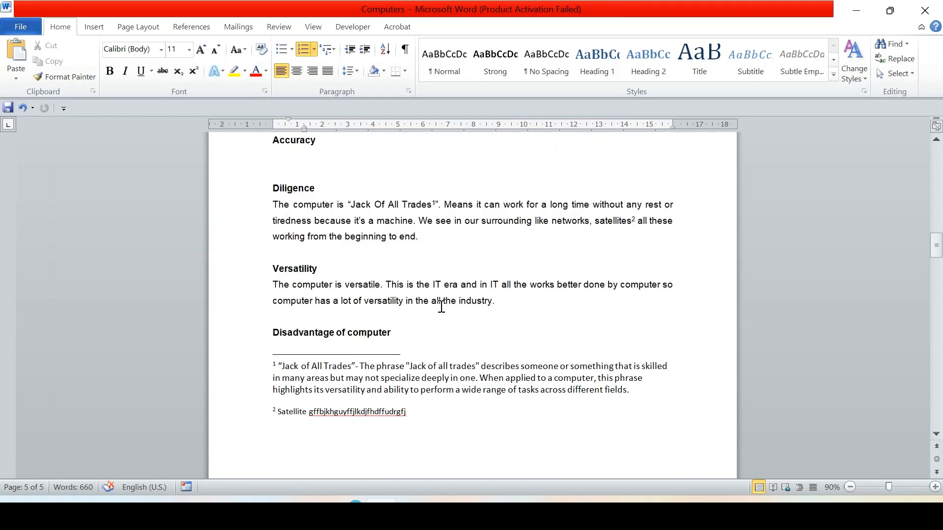
scroll(441, 306, "up", 3)
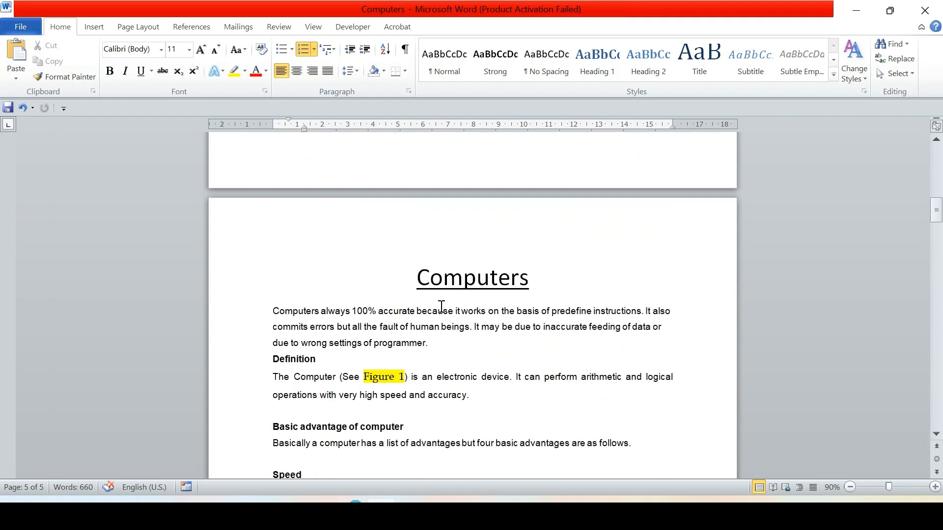
left_click(436, 345)
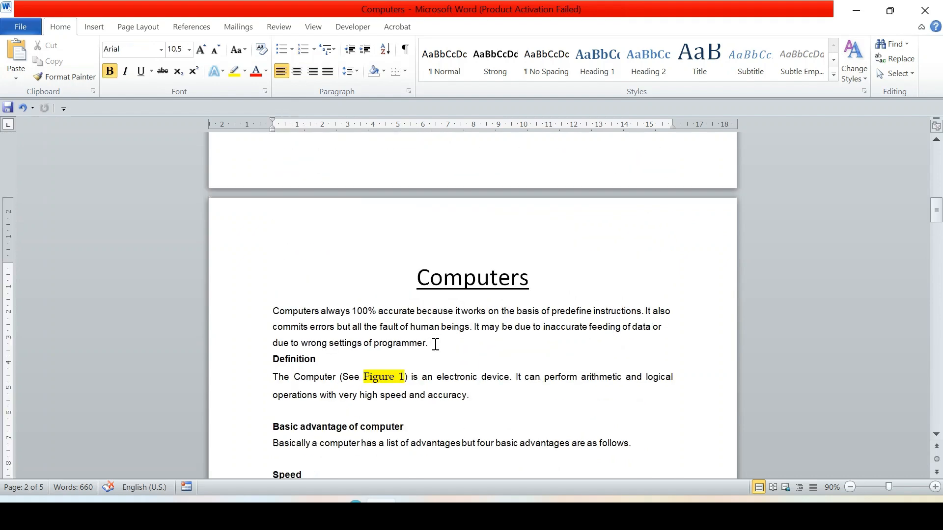
left_click(936, 487)
left_click(936, 487)
left_click(935, 487)
left_click(936, 487)
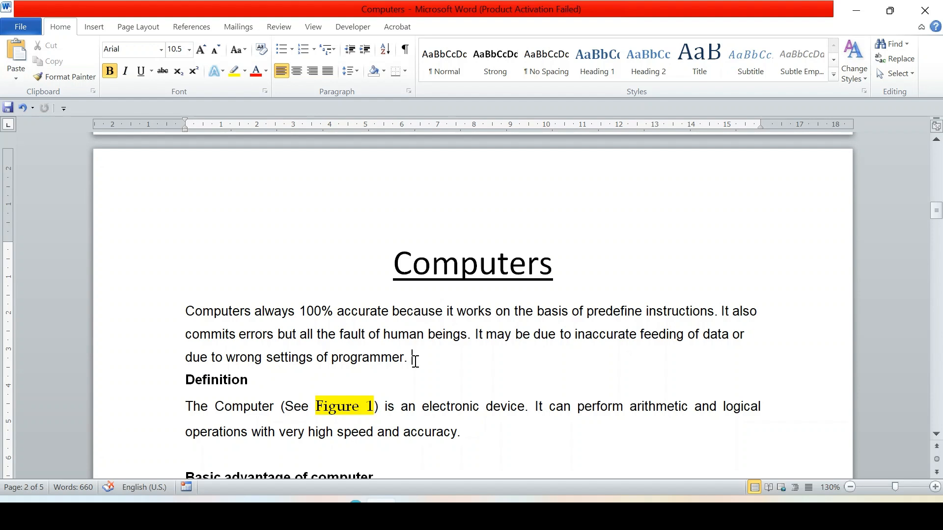
type("Comp")
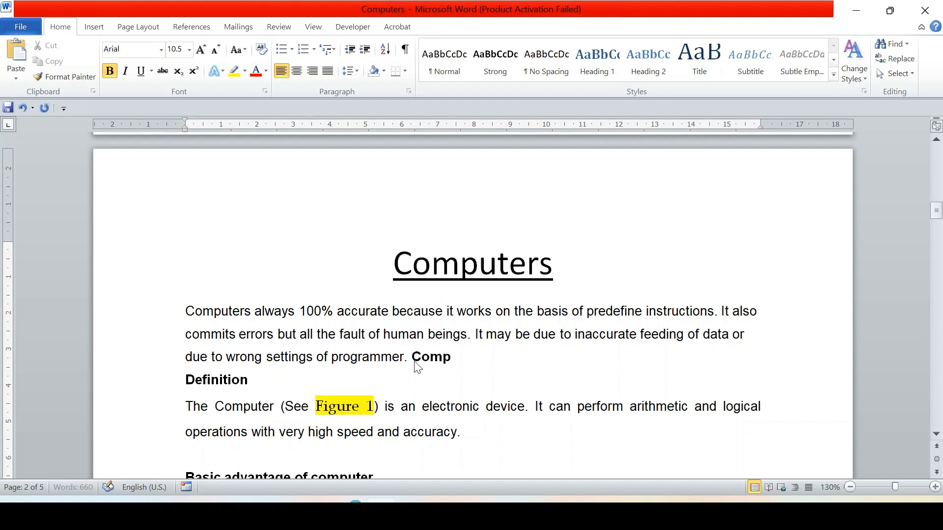
type("uter consiste")
key("BackSpace")
type("s of ")
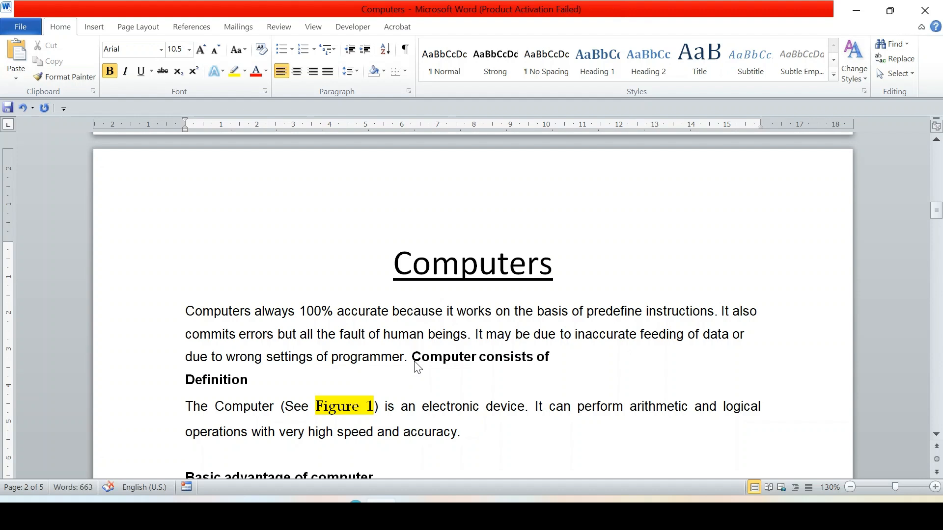
type("2 things. (See")
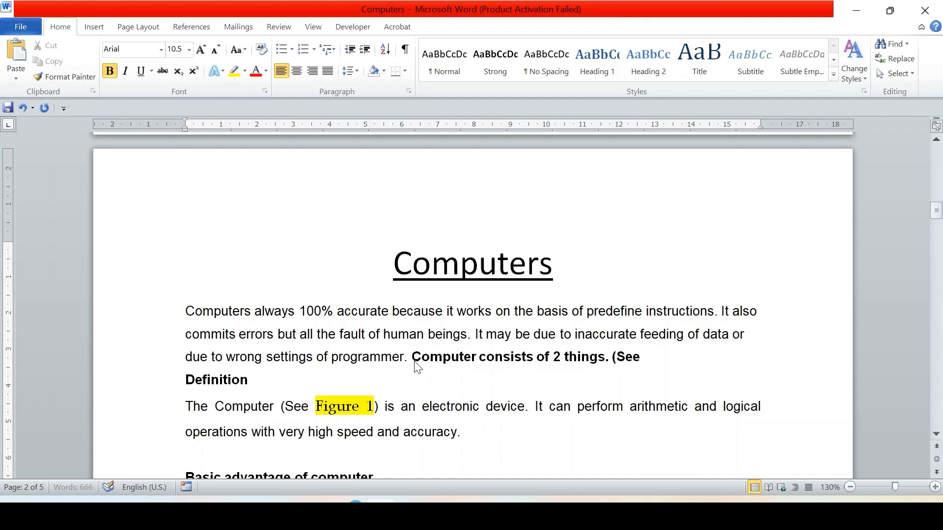
type(" List")
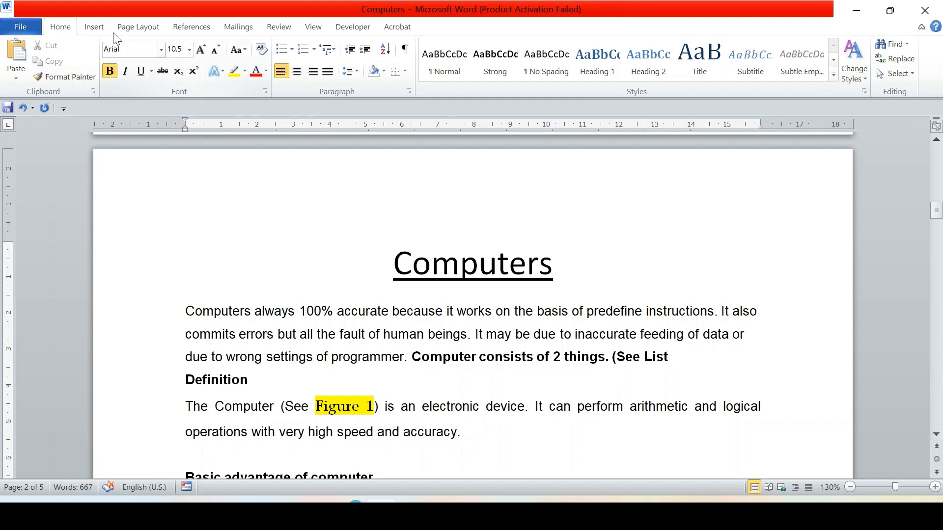
Insert a hyperlinked above/below cross-reference to the numbered item "1. Hardware" after "(See List" in the opening paragraph
left_click(101, 27)
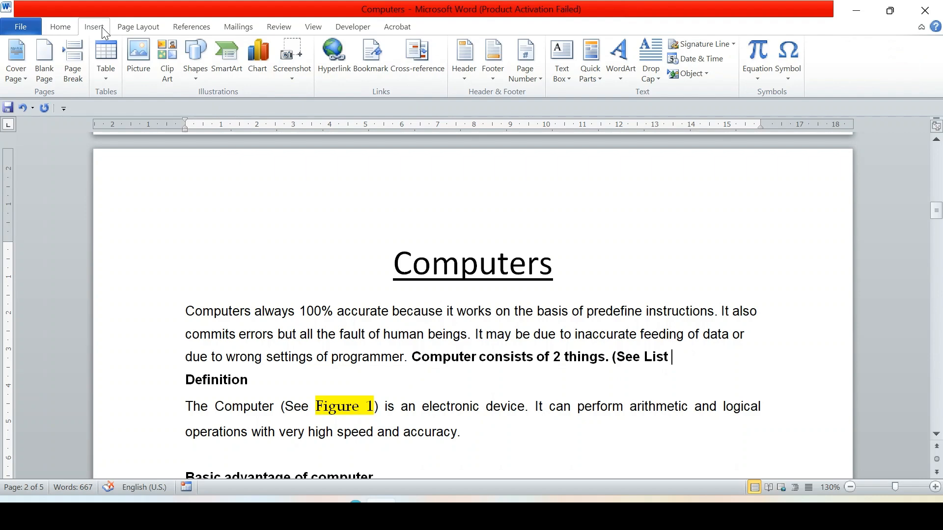
left_click(414, 66)
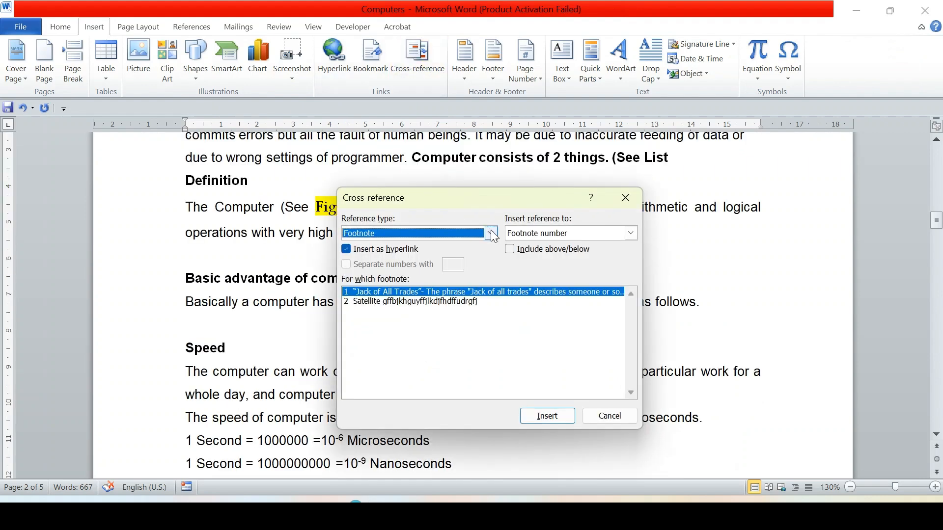
left_click(491, 232)
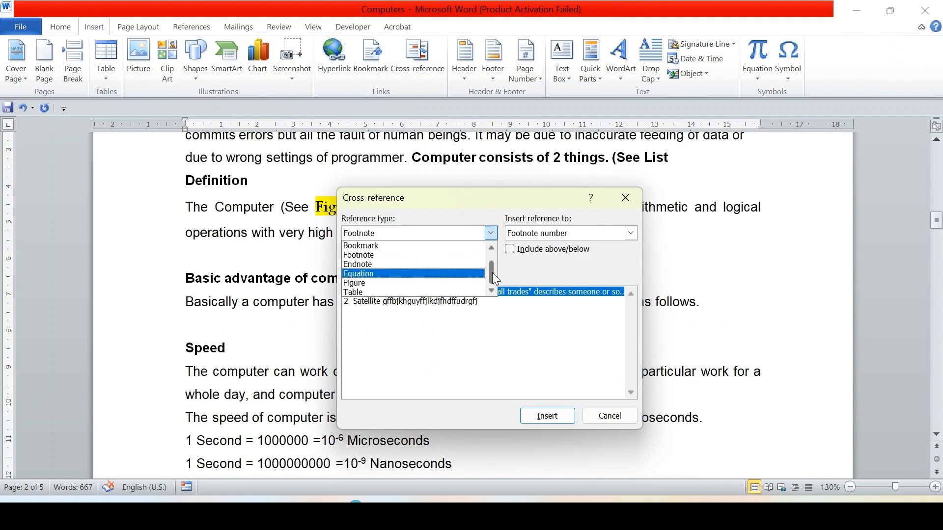
left_click_drag(494, 272, 488, 255)
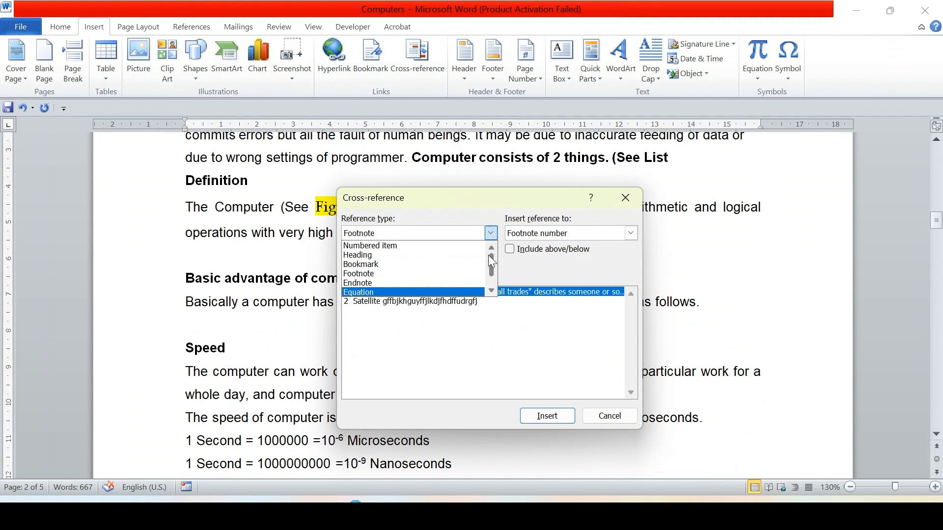
left_click(419, 247)
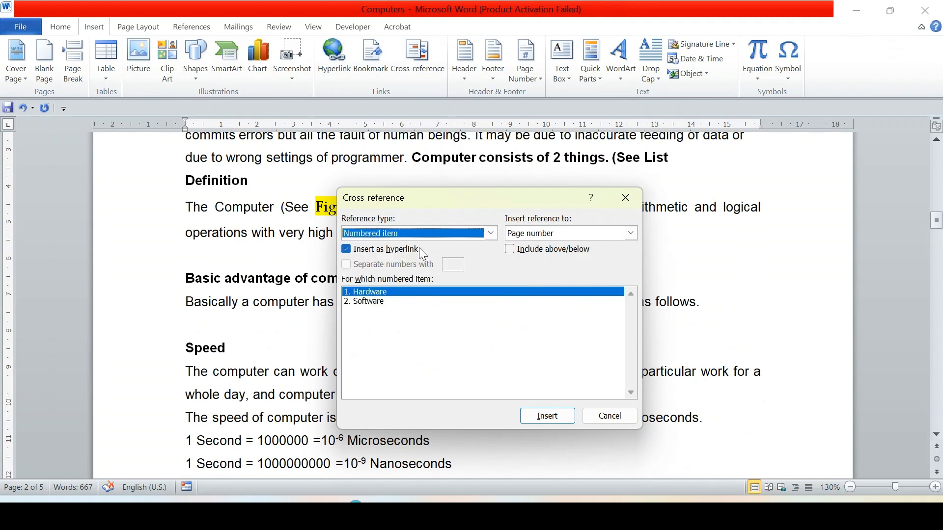
left_click(385, 295)
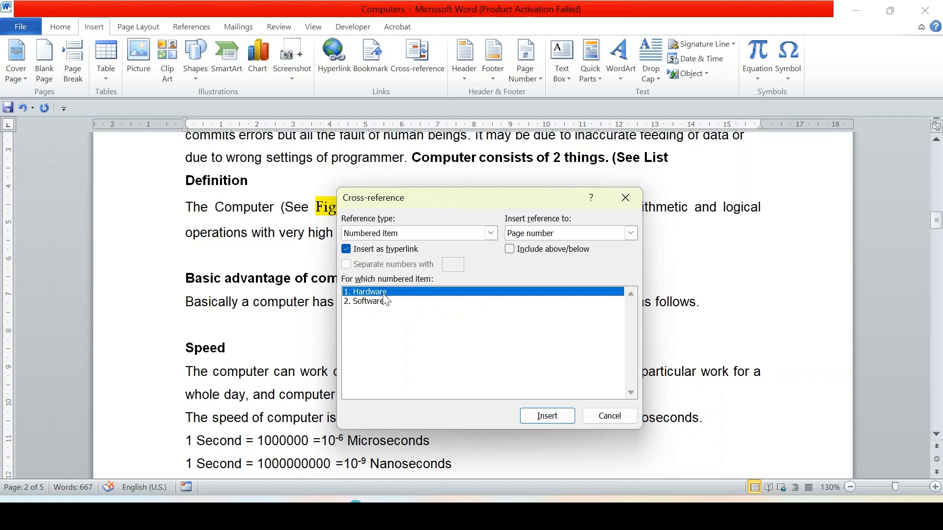
left_click(630, 234)
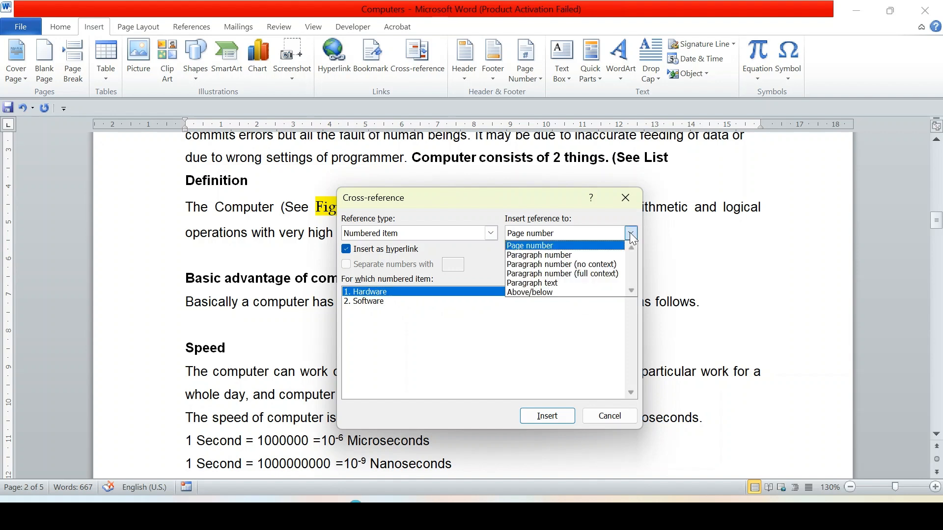
left_click(551, 293)
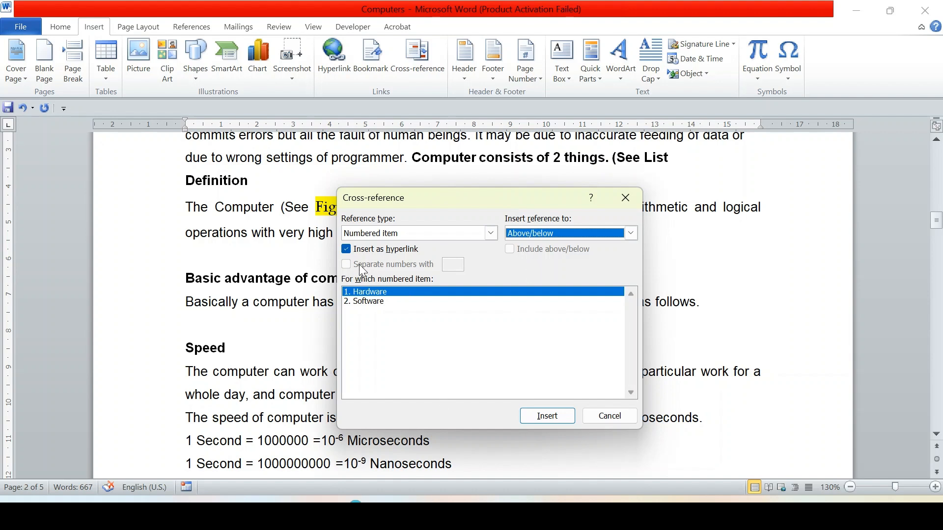
left_click(346, 253)
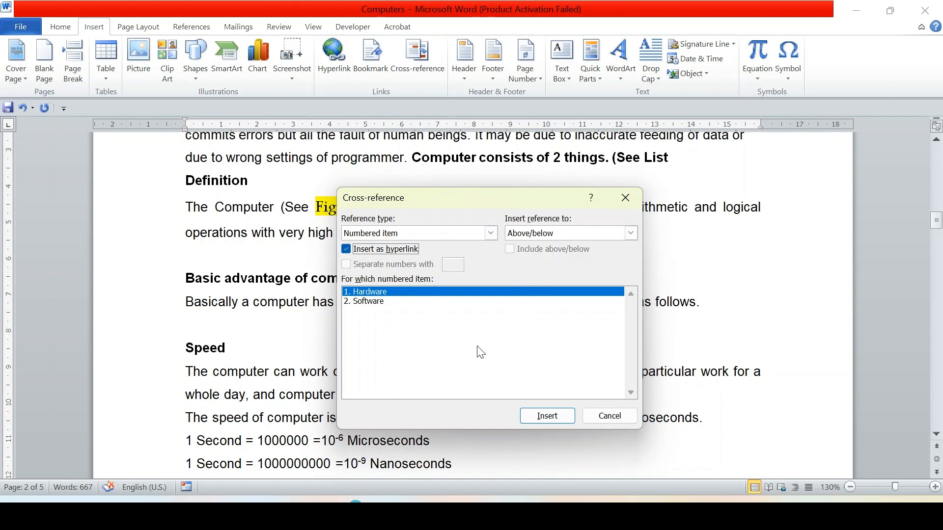
left_click(541, 419)
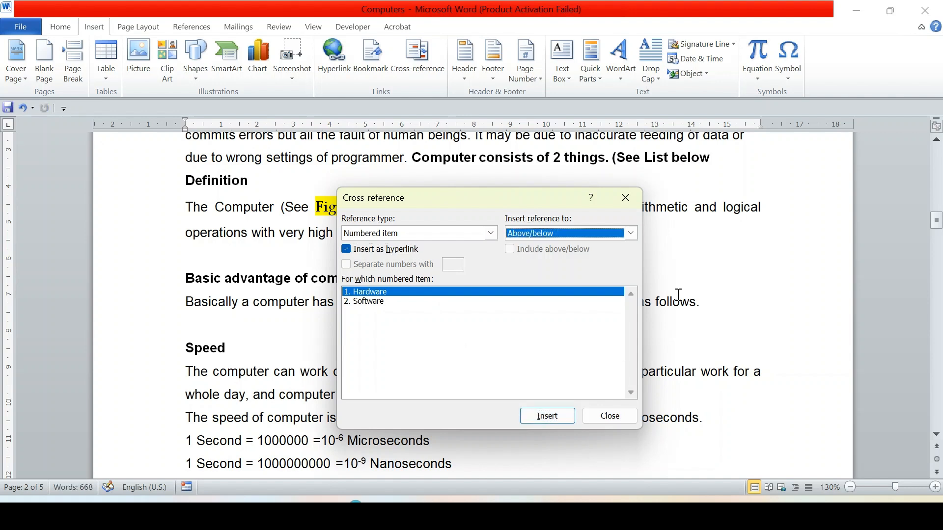
left_click(712, 156)
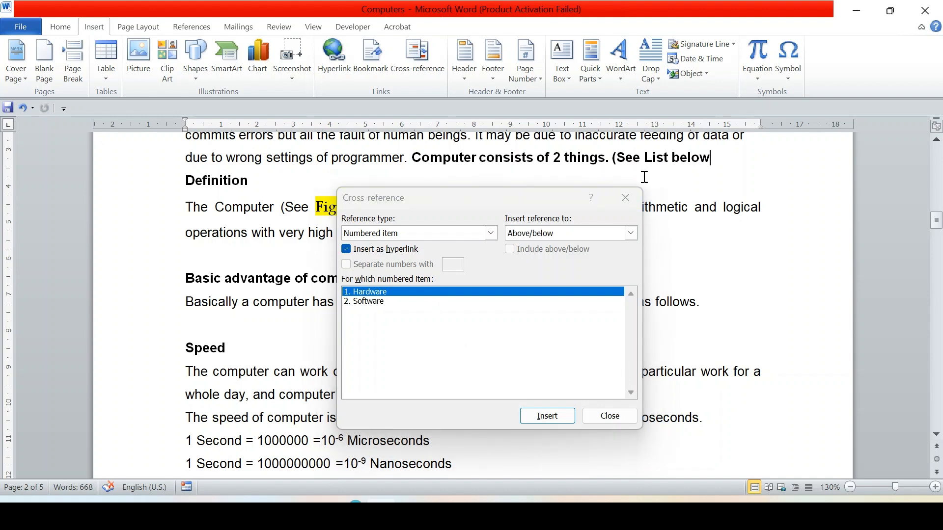
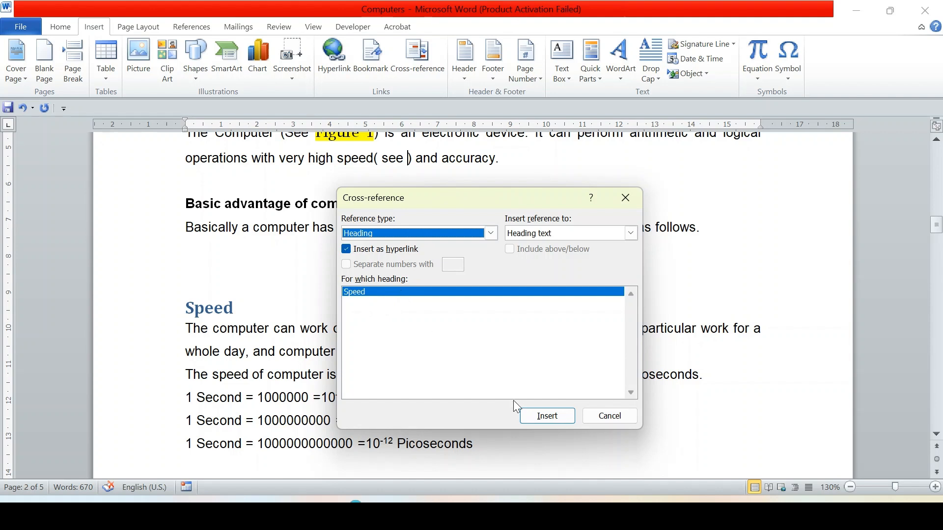
Try a heading-text cross-reference to the Speed heading inside the parentheses after "see", and delete the inserted reference
left_click(631, 234)
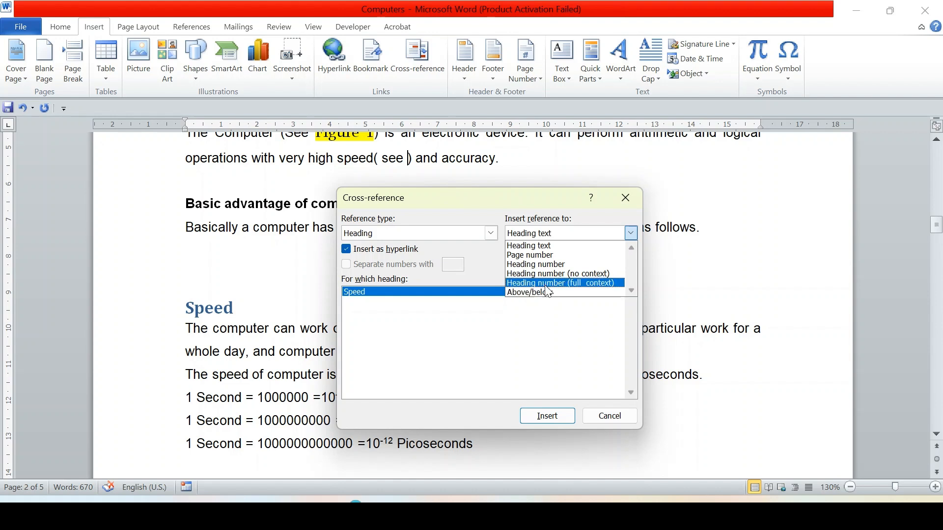
left_click(541, 249)
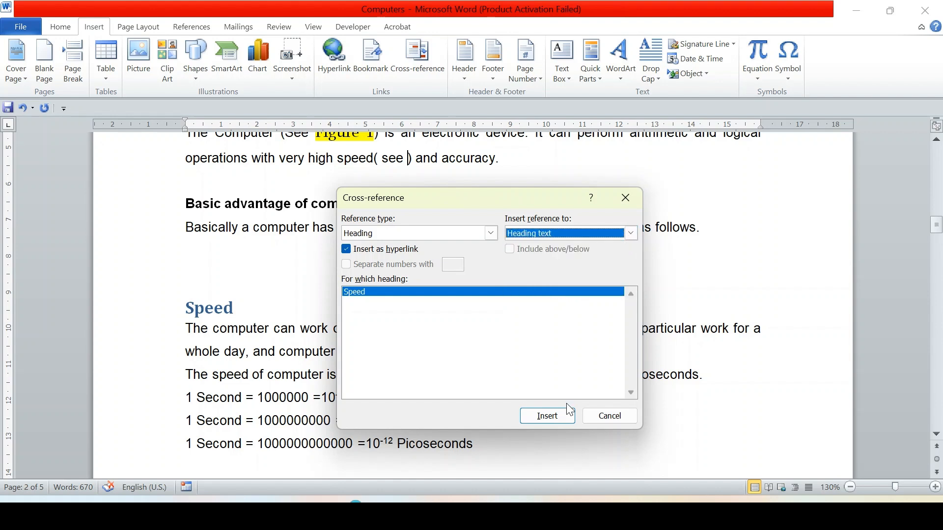
left_click(564, 416)
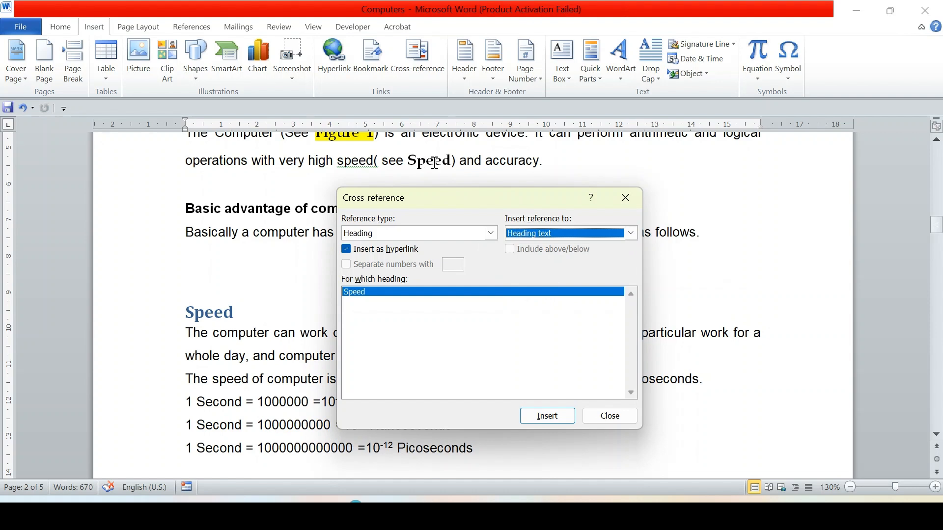
left_click(450, 160)
double_click(449, 161)
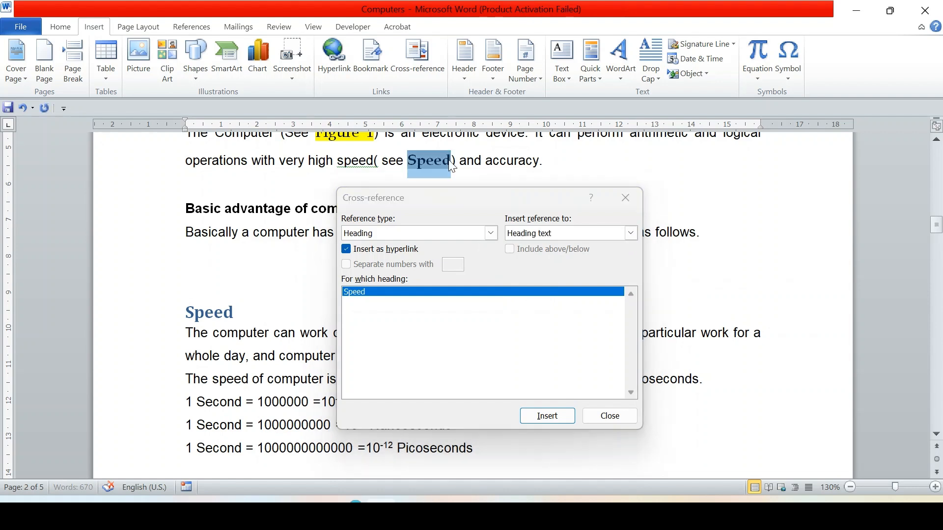
key("Delete")
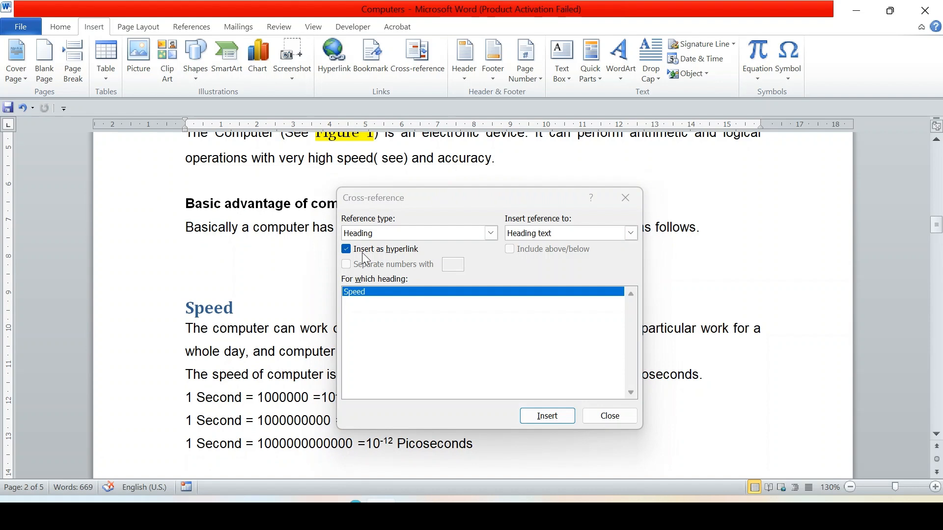
Insert an above/below cross-reference to the Speed heading after "see" in the Definition paragraph, and follow its link
left_click(631, 232)
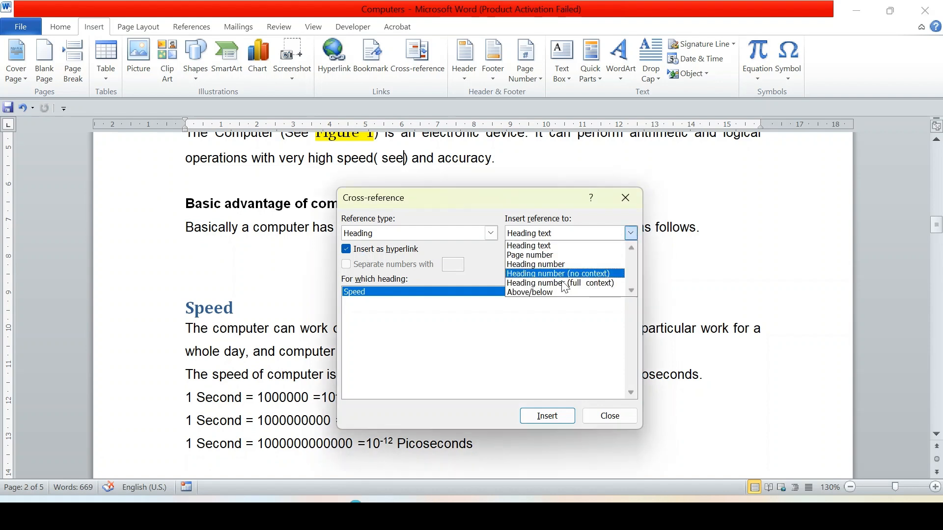
left_click(539, 296)
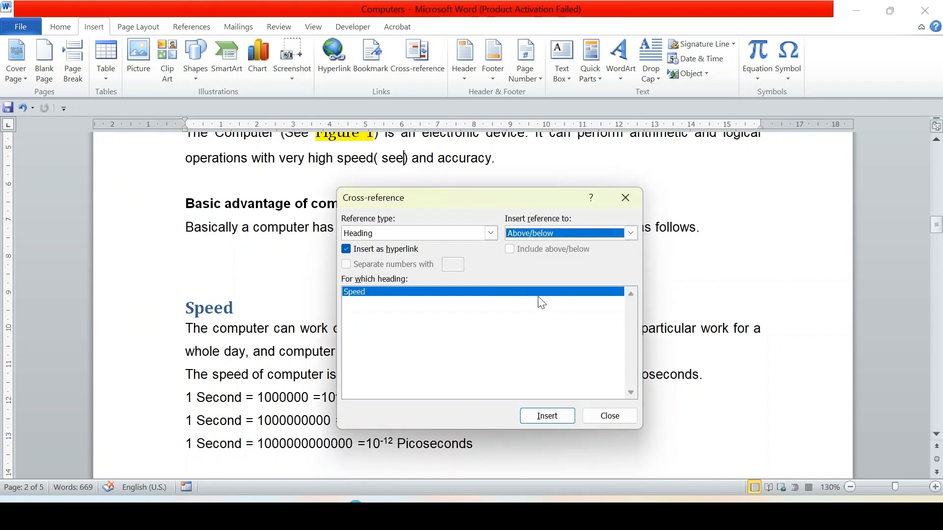
left_click(547, 416)
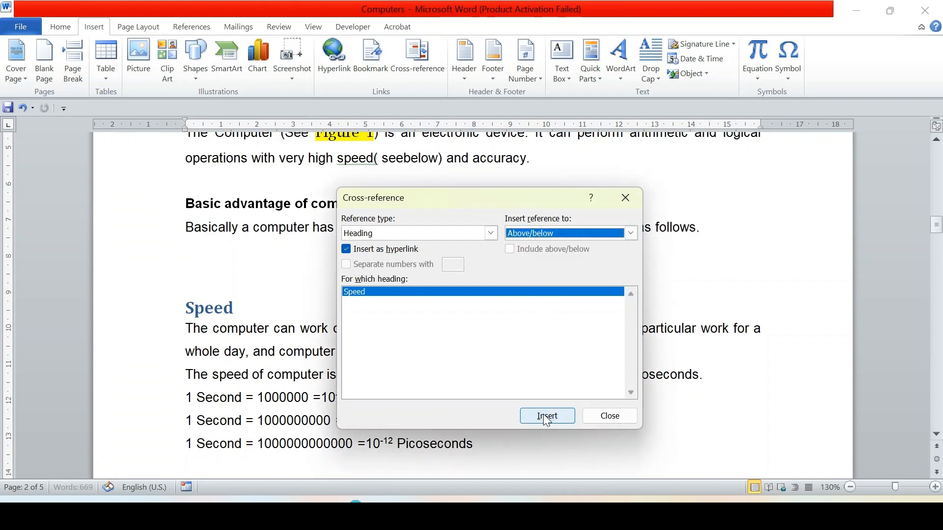
left_click(610, 417)
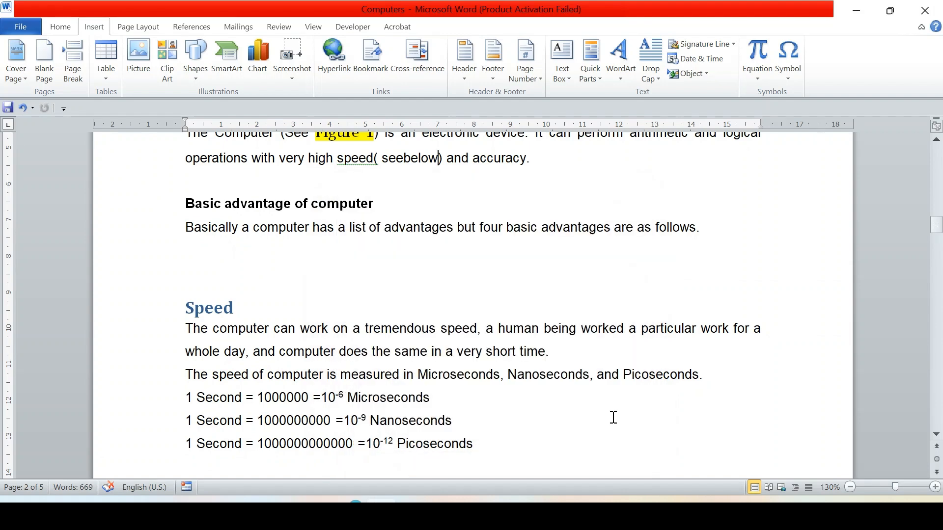
left_click(420, 162, "ctrl")
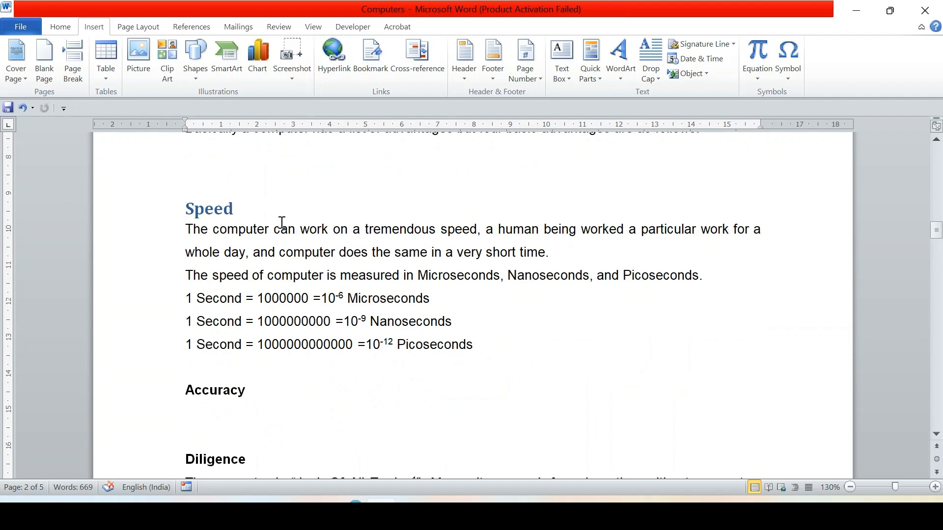
Review the bookmarks available for a Bookmark-type cross-reference and close without inserting one
scroll(280, 221, "down", 3)
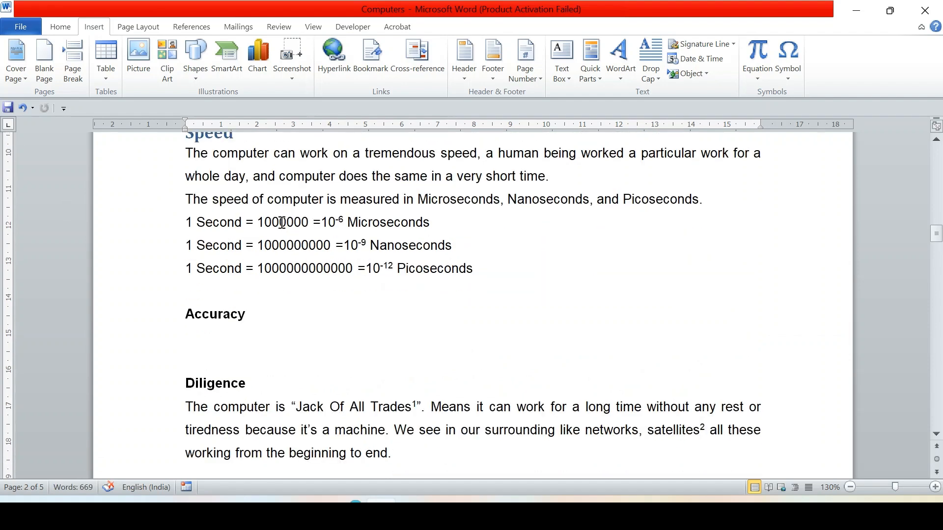
left_click(417, 54)
left_click(491, 234)
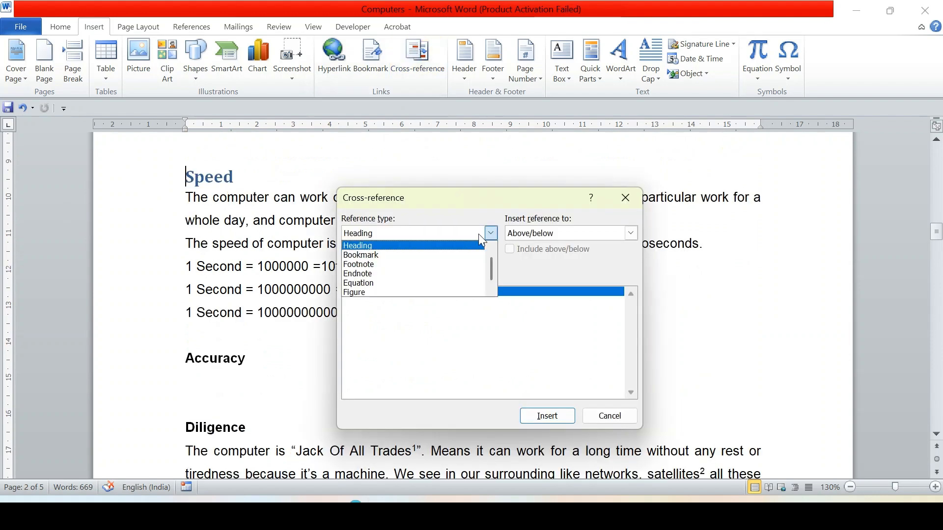
left_click(388, 256)
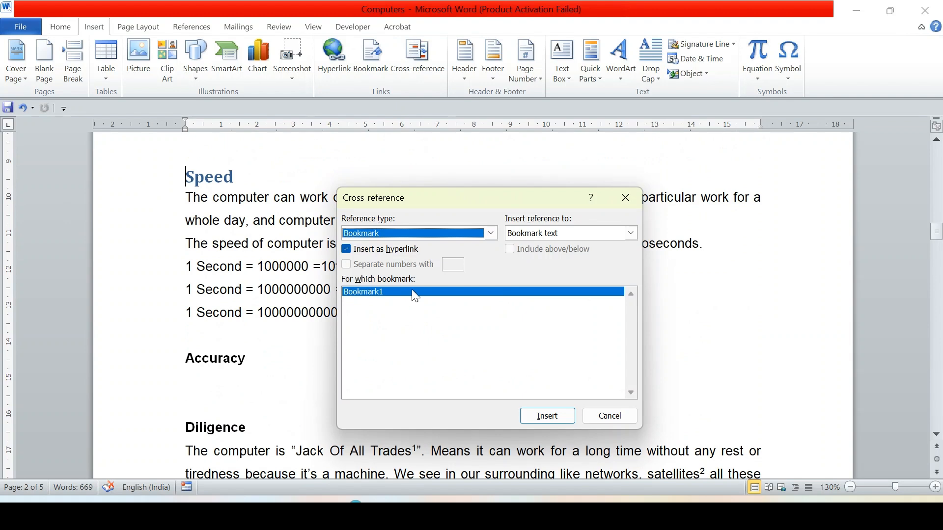
left_click(625, 198)
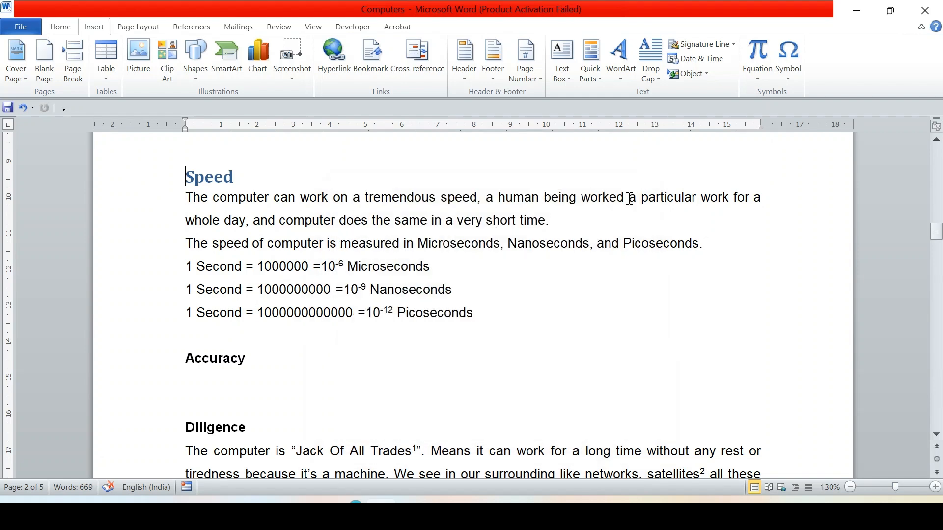
Review the captions available for a Figure-type cross-reference in the "Basic advantage of computer" paragraph, and close without inserting one
scroll(629, 199, "up", 3)
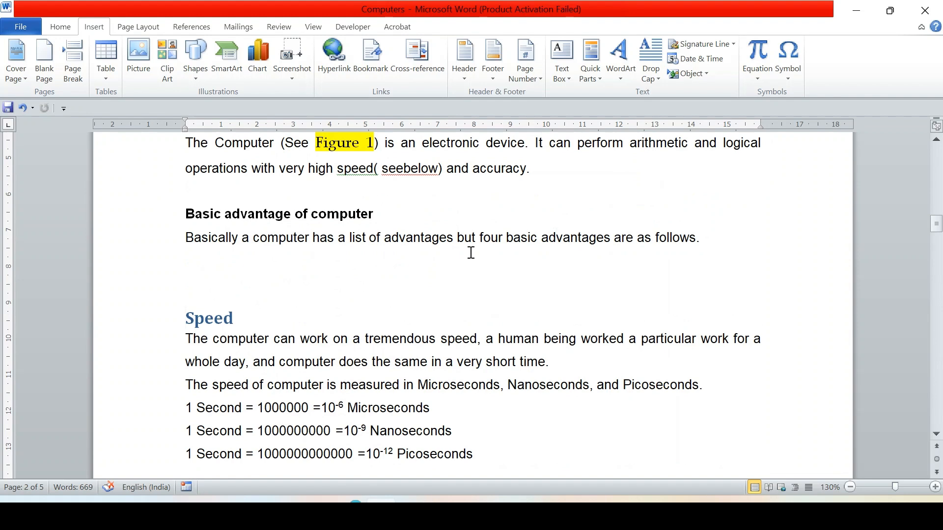
left_click(407, 172)
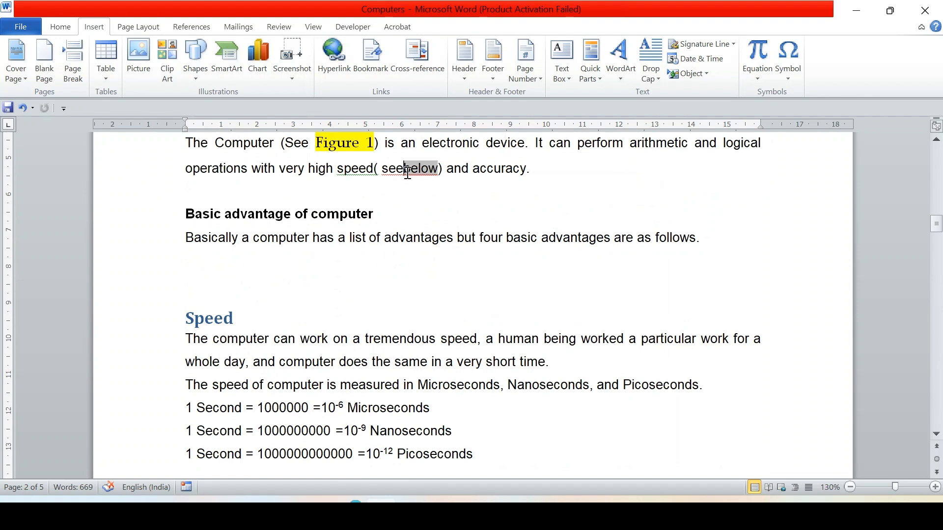
left_click(479, 237)
left_click(408, 66)
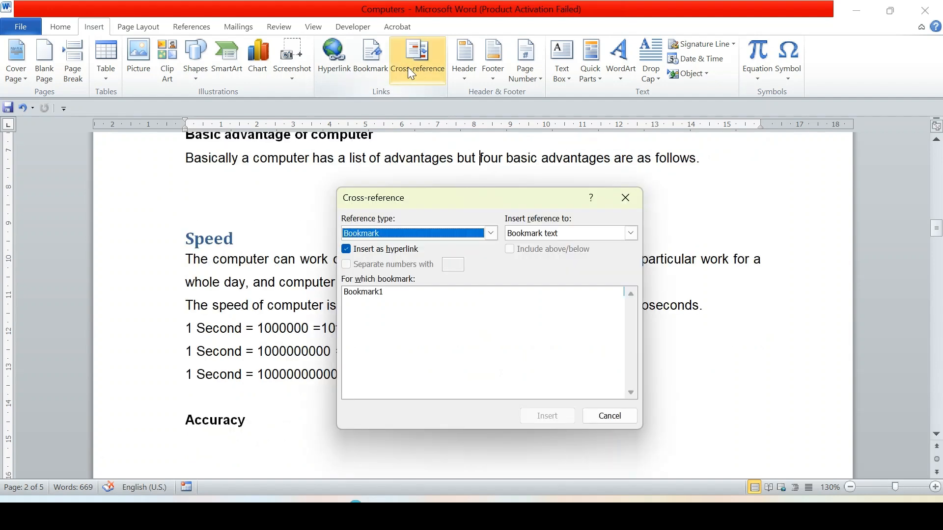
left_click(490, 234)
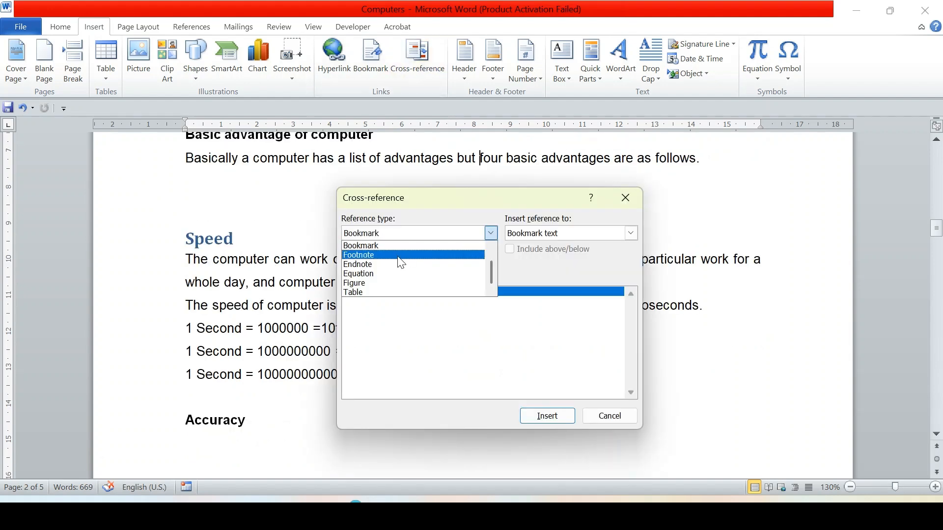
left_click(379, 284)
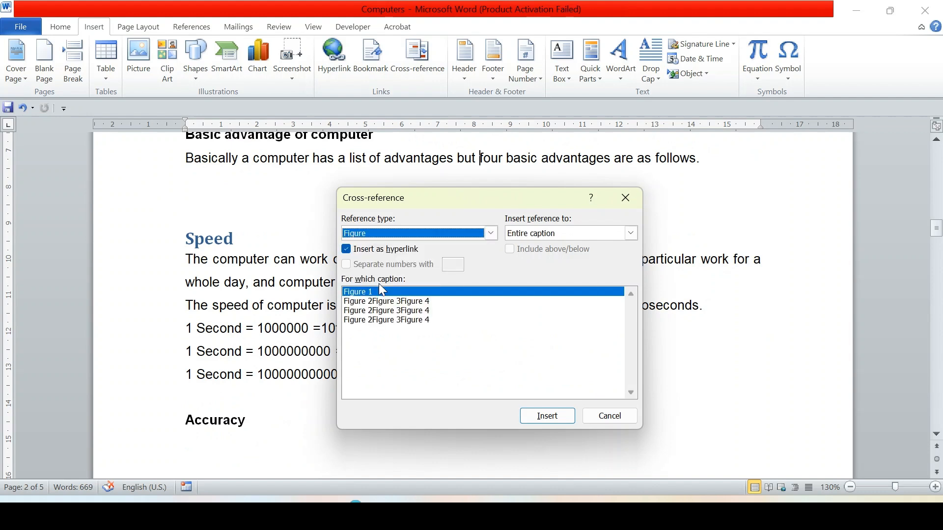
left_click(621, 196)
Examine the captioned pictures Figure 2, Figure 3 and Figure 4 near the end of the document
scroll(600, 263, "down", 15)
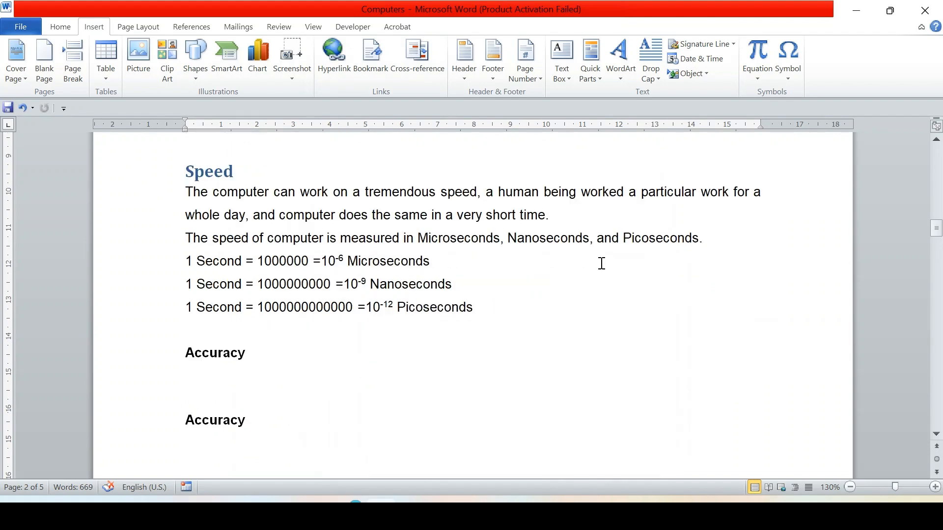
scroll(601, 263, "down", 10)
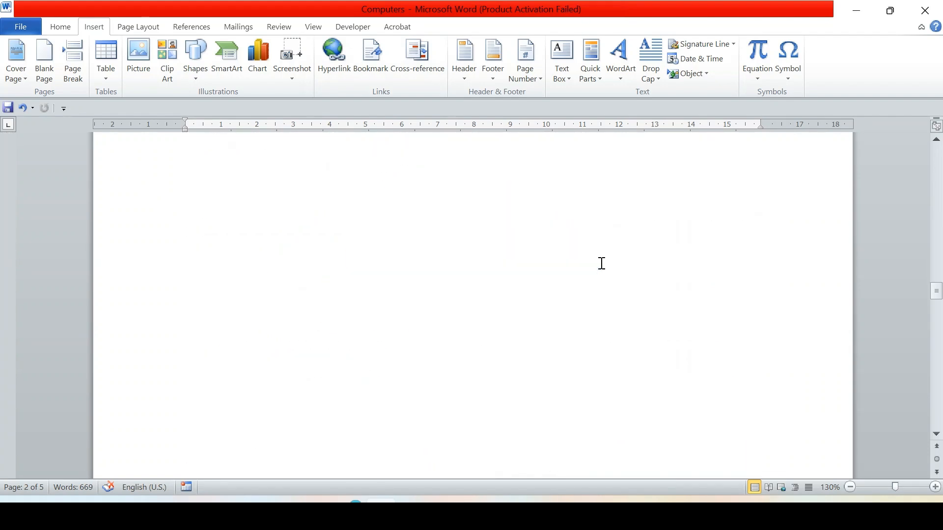
scroll(602, 264, "down", 6)
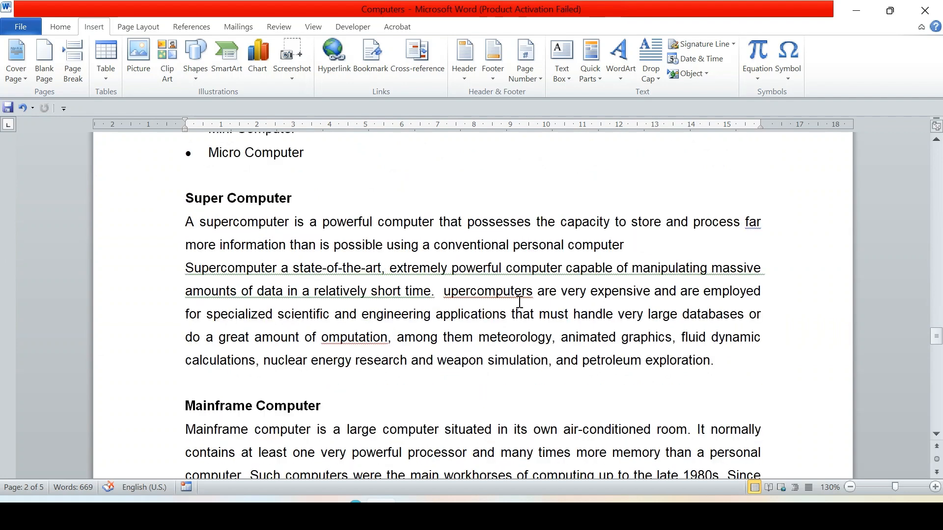
scroll(410, 316, "down", 12)
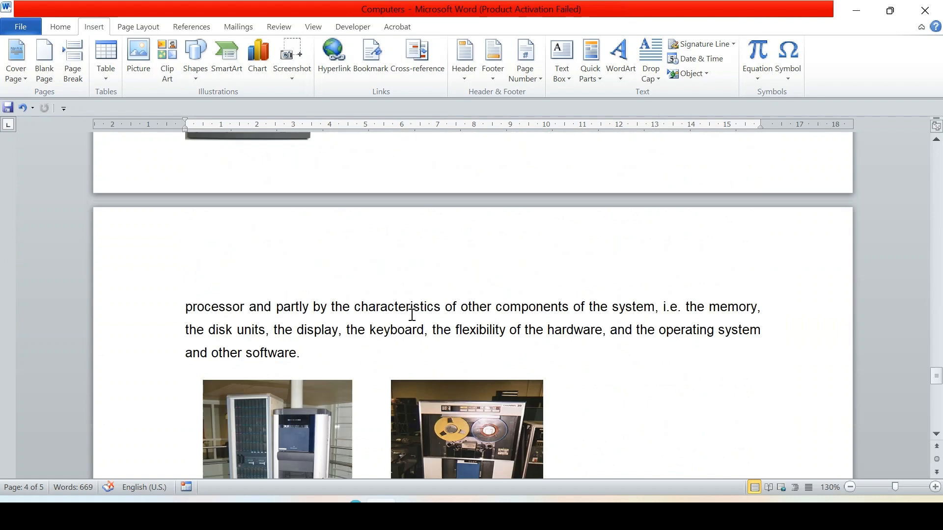
scroll(412, 314, "down", 5)
scroll(410, 313, "up", 2)
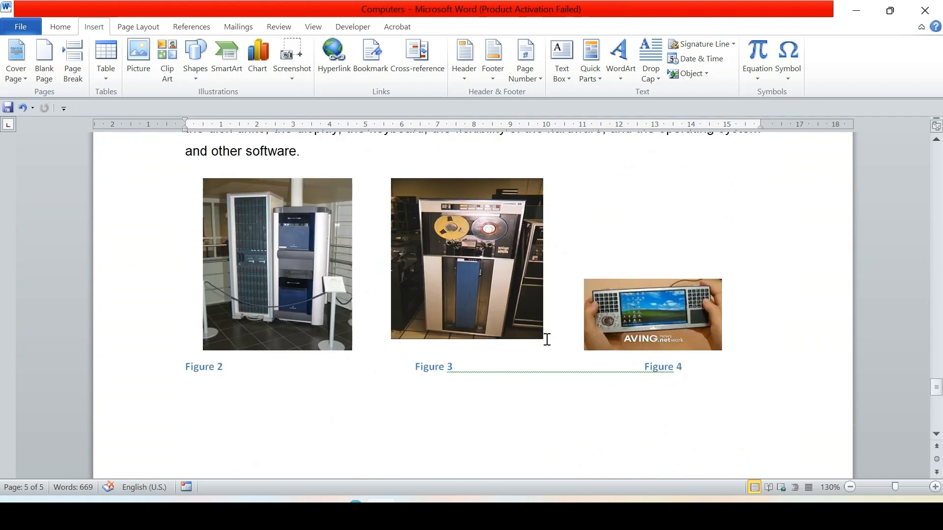
scroll(506, 324, "up", 5)
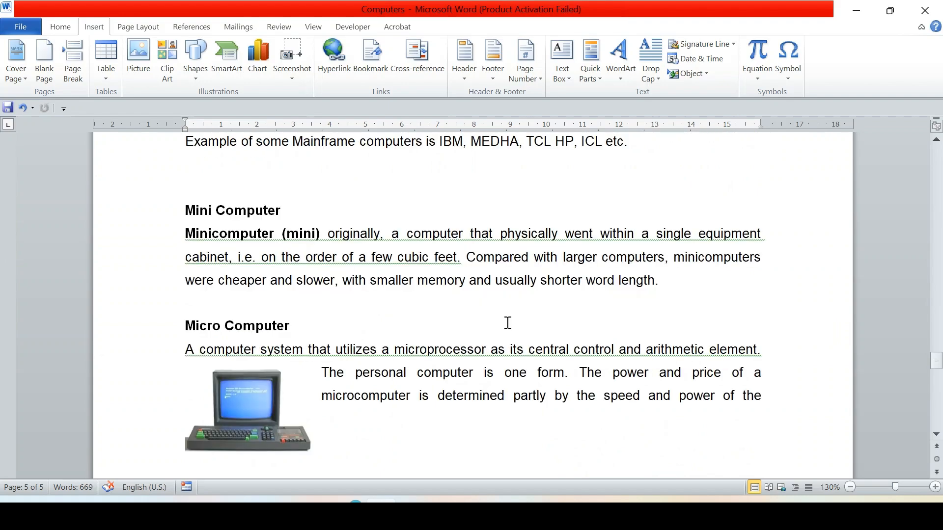
scroll(508, 322, "up", 6)
scroll(508, 323, "down", 10)
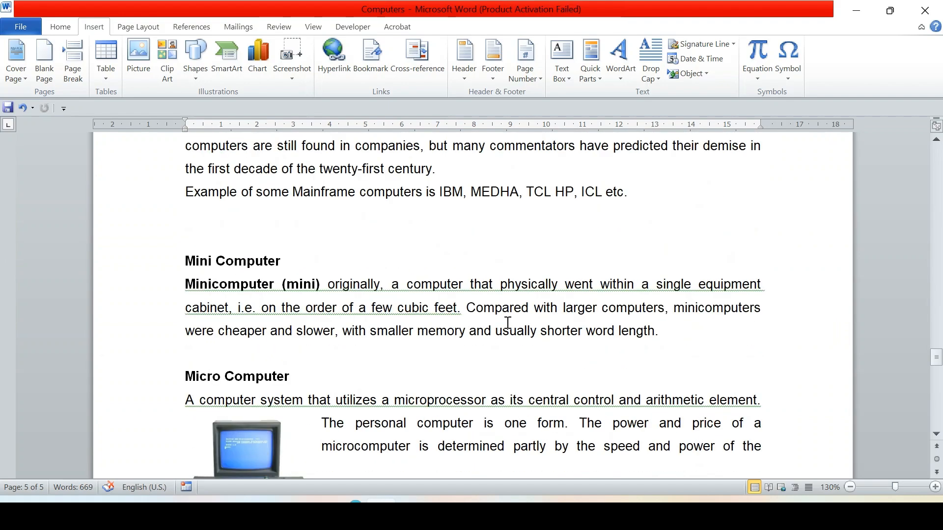
scroll(507, 323, "down", 5)
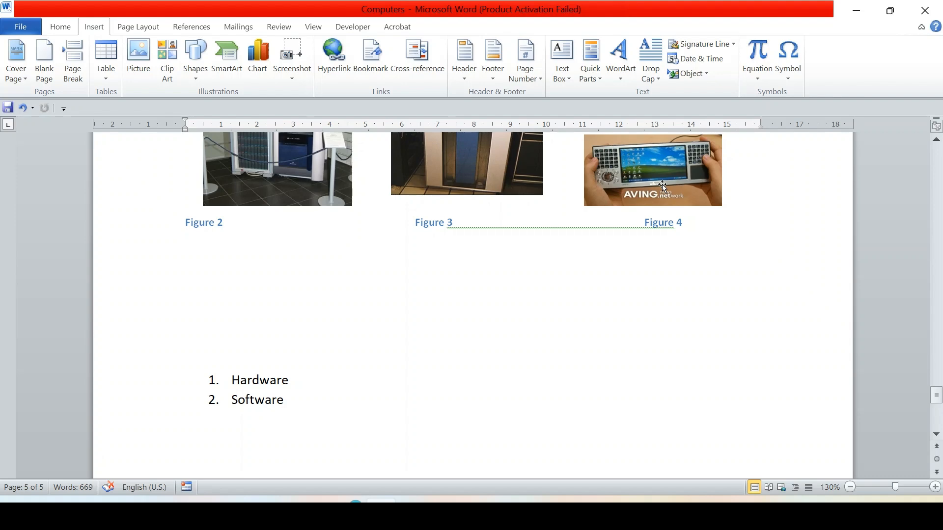
scroll(605, 223, "up", 3)
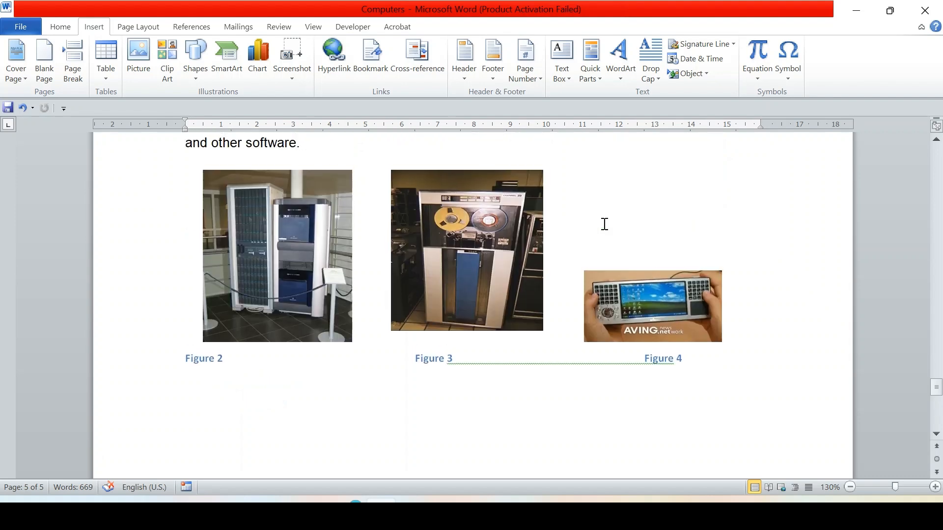
scroll(481, 236, "up", 5)
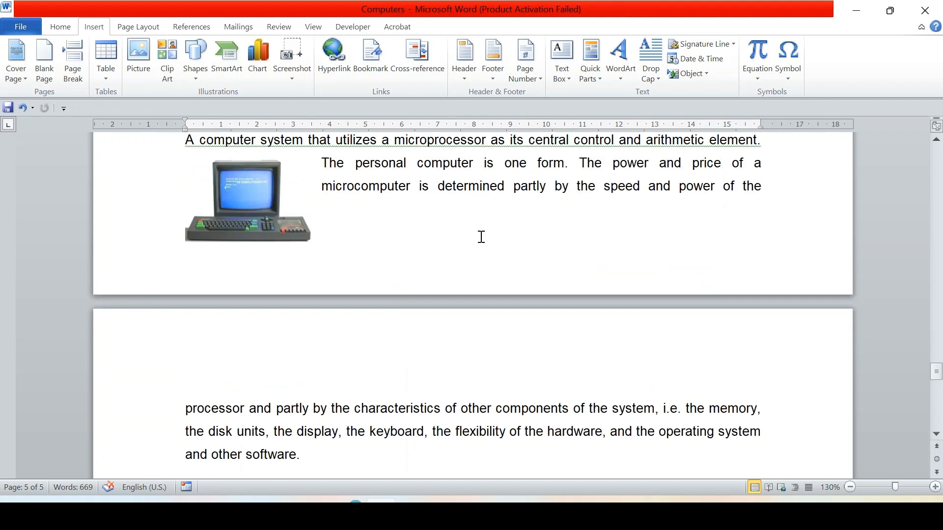
Add "(See )" after the Super Computer heading, with an entire-caption Figure cross-reference to the "Figure 2Figure 3Figure 4" caption inside the parentheses
scroll(481, 237, "up", 4)
scroll(482, 236, "up", 7)
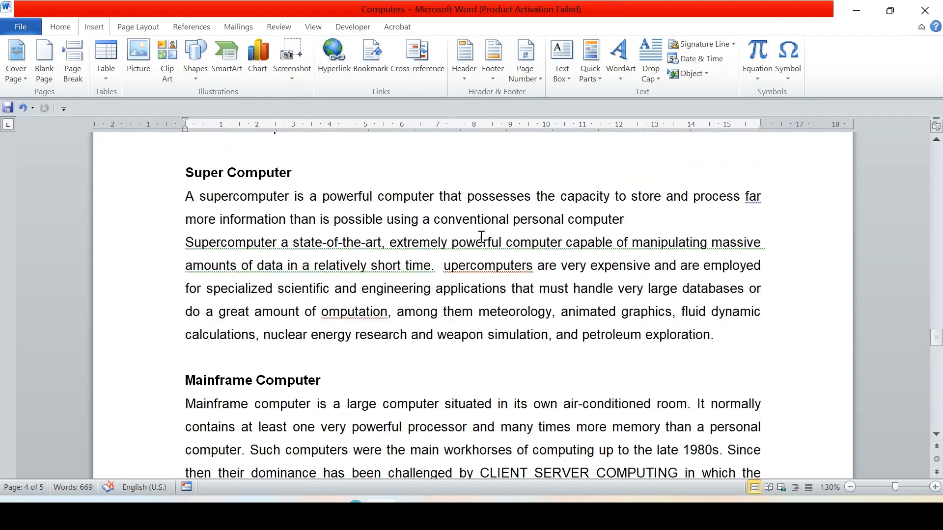
left_click(304, 215)
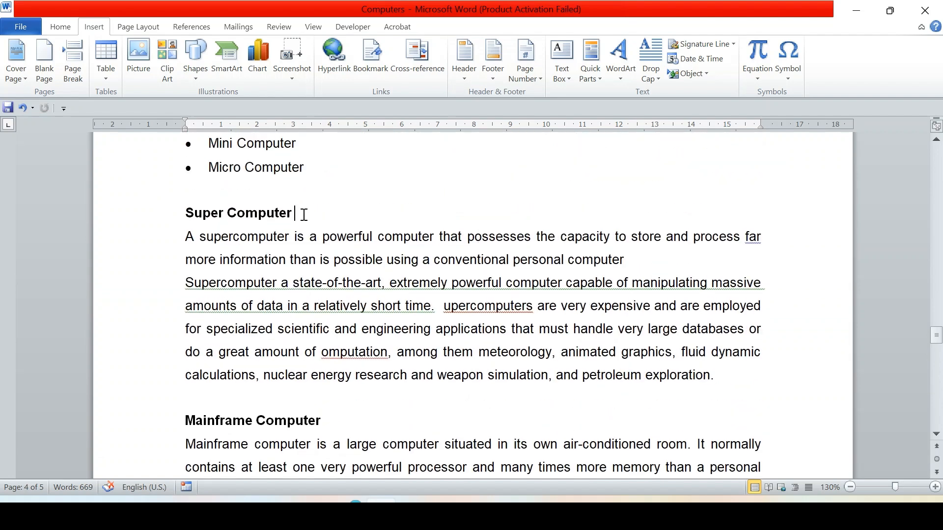
type("(See")
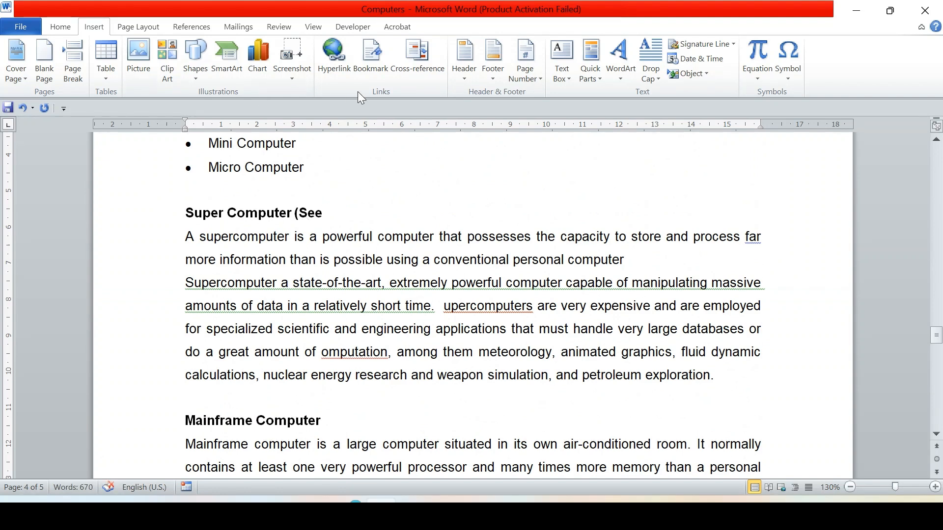
left_click(419, 66)
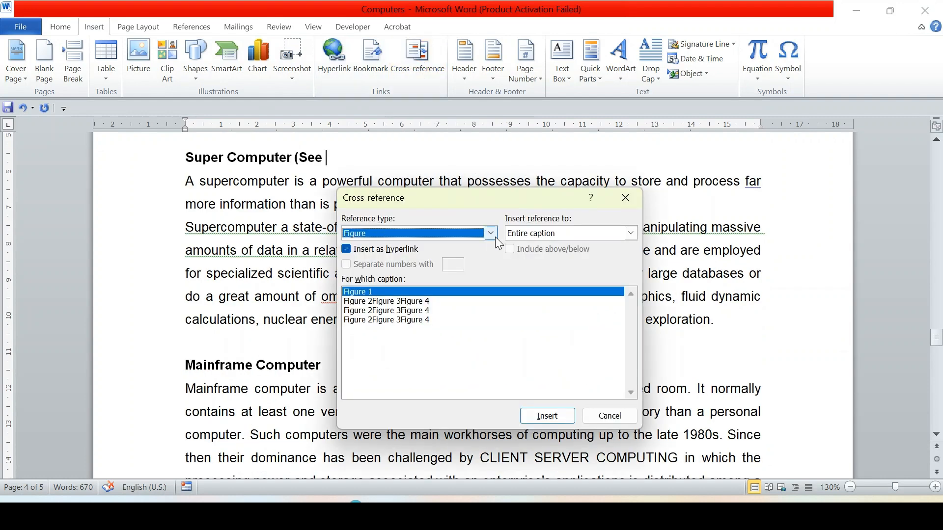
left_click(424, 302)
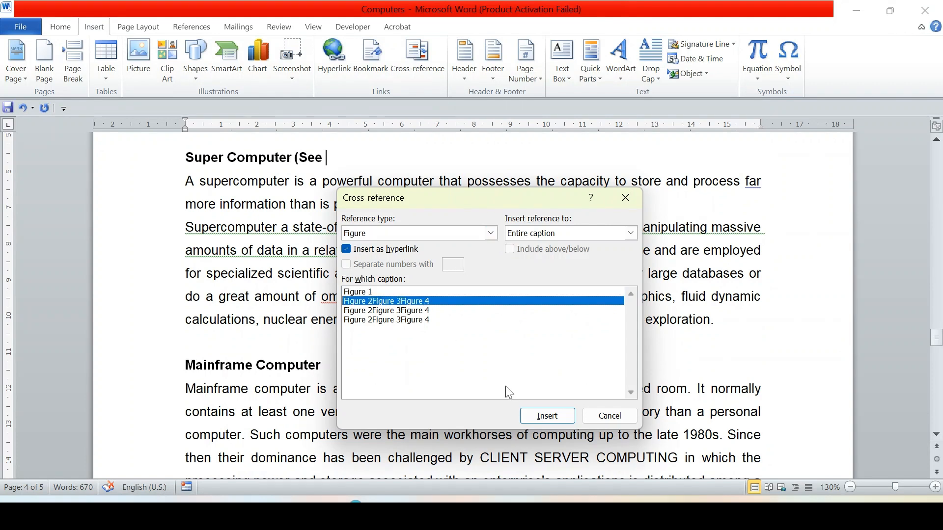
left_click(547, 416)
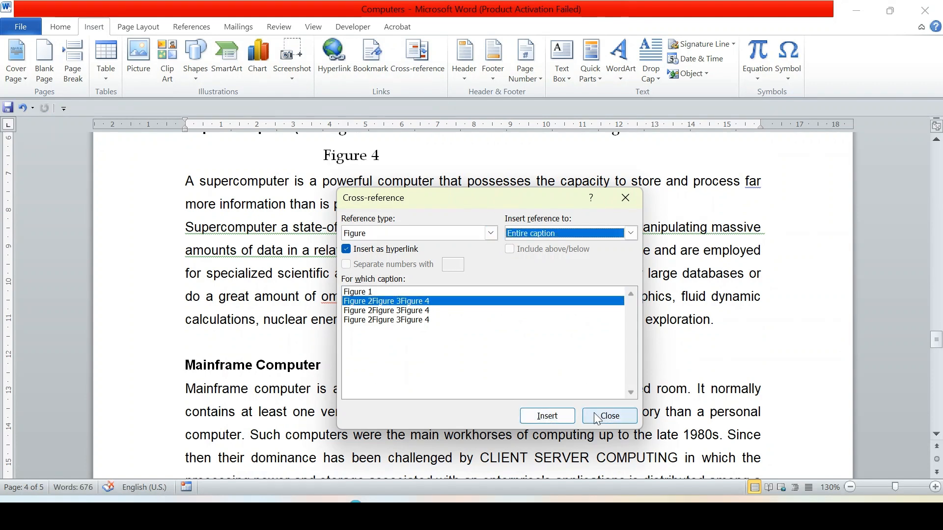
left_click(630, 412)
scroll(555, 338, "up", 2)
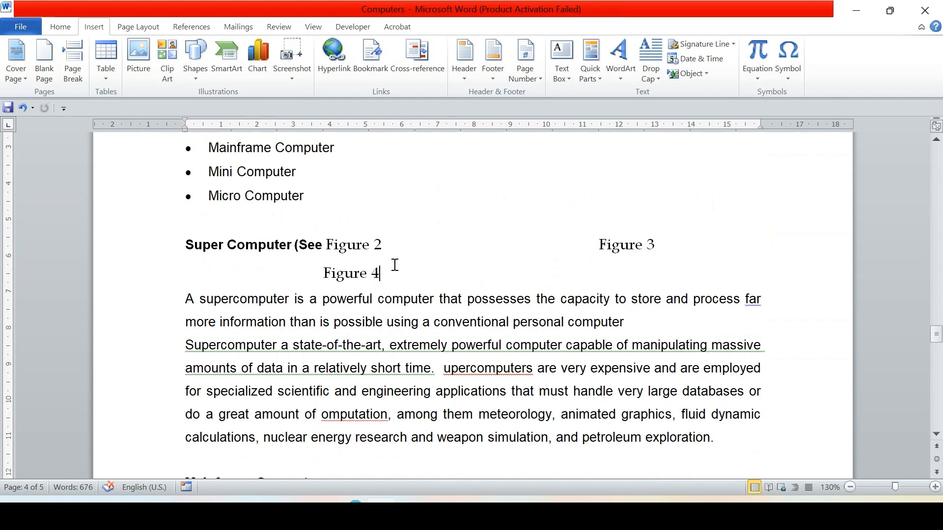
type(")")
Follow the Figure 2 cross-reference link beside the Super Computer heading, and return to that heading
left_click(358, 251, "ctrl")
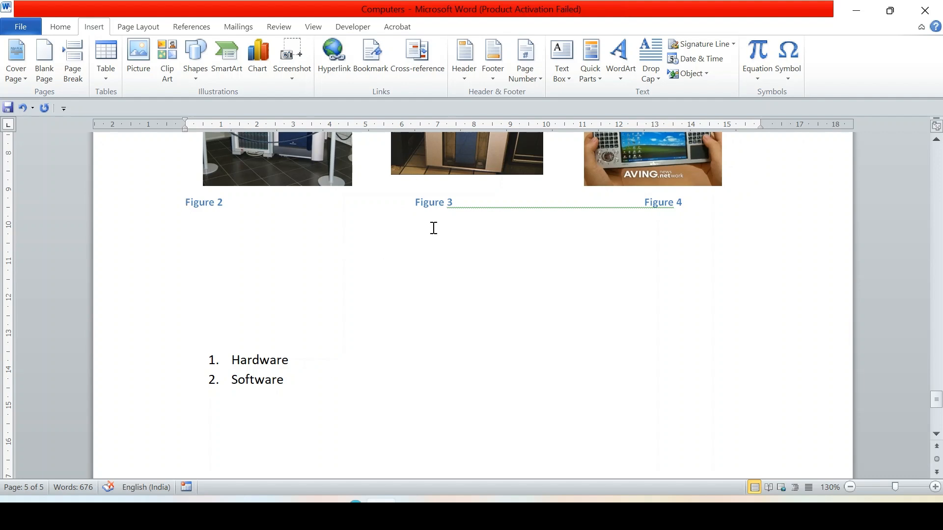
scroll(434, 228, "up", 1)
scroll(433, 228, "up", 10)
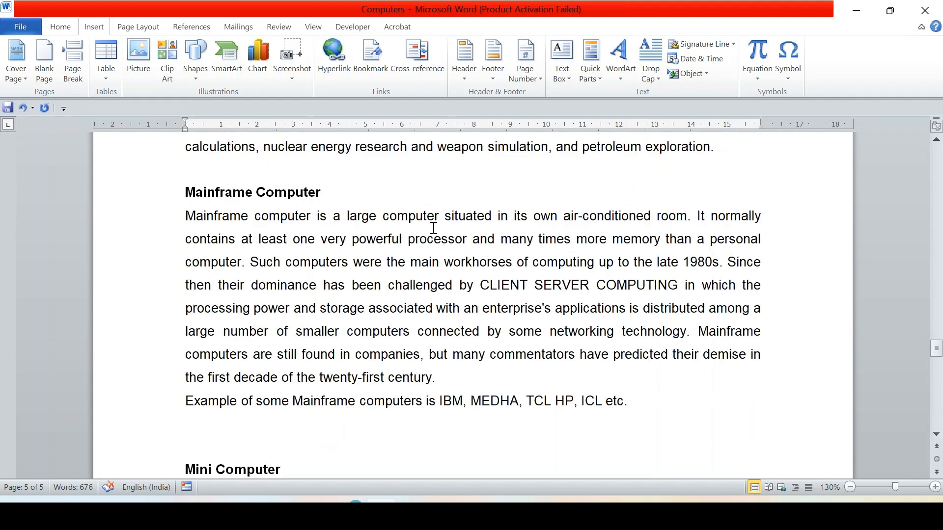
scroll(433, 228, "up", 6)
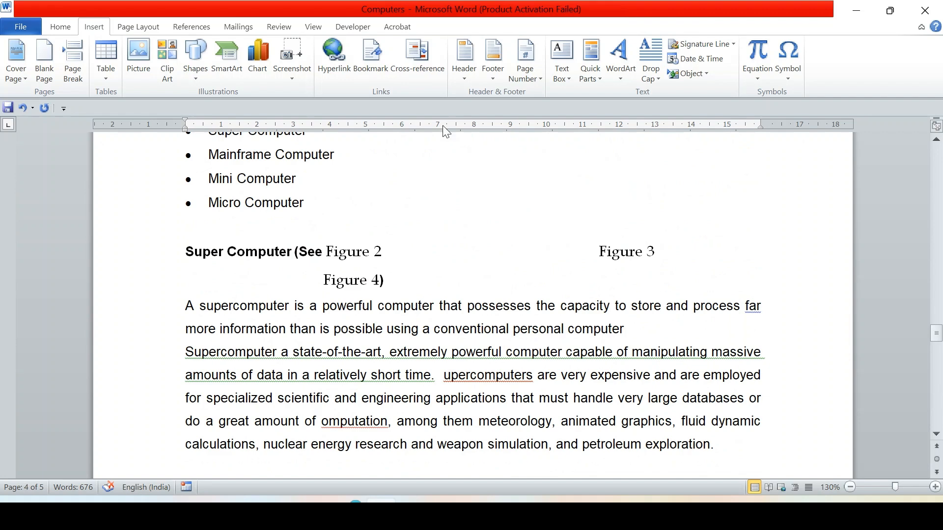
Review the available cross-reference types, such as Footnote, Endnote, Equation and Table, and close without inserting a reference
left_click(425, 65)
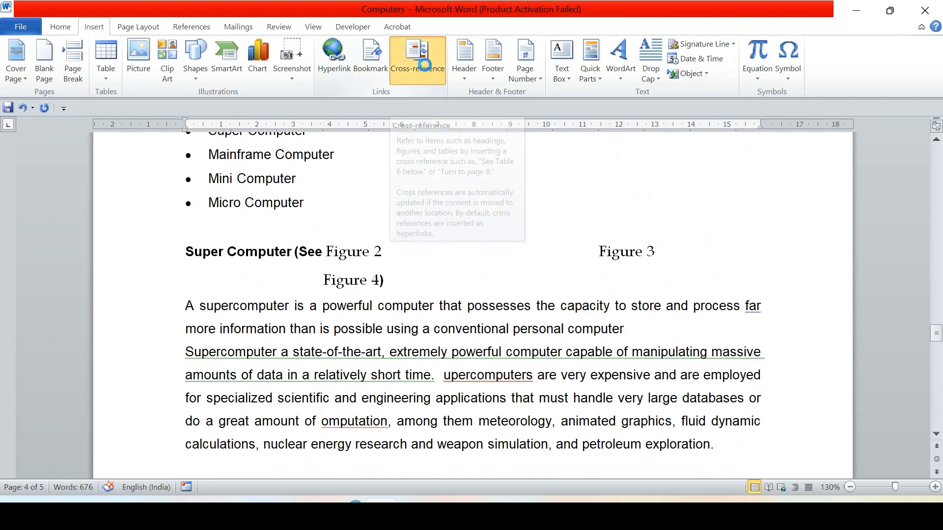
left_click(490, 234)
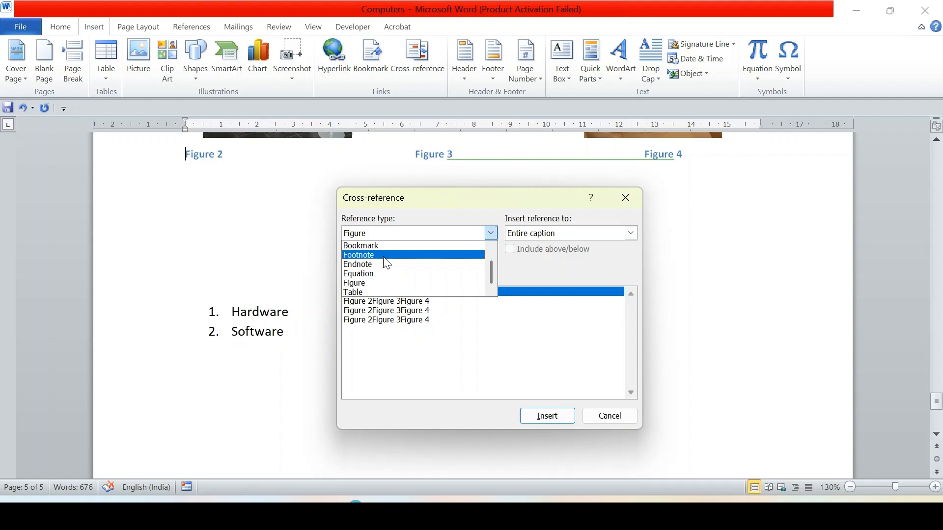
left_click(627, 195)
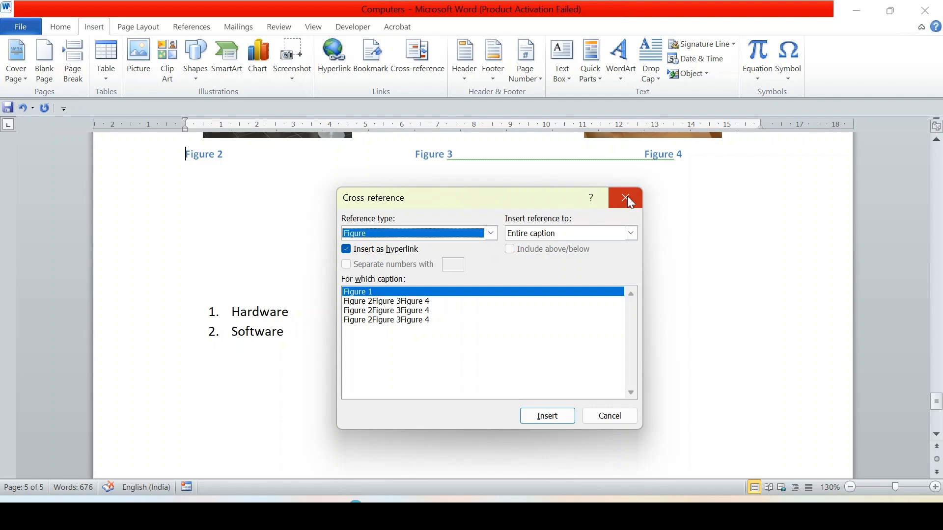
left_click(627, 197)
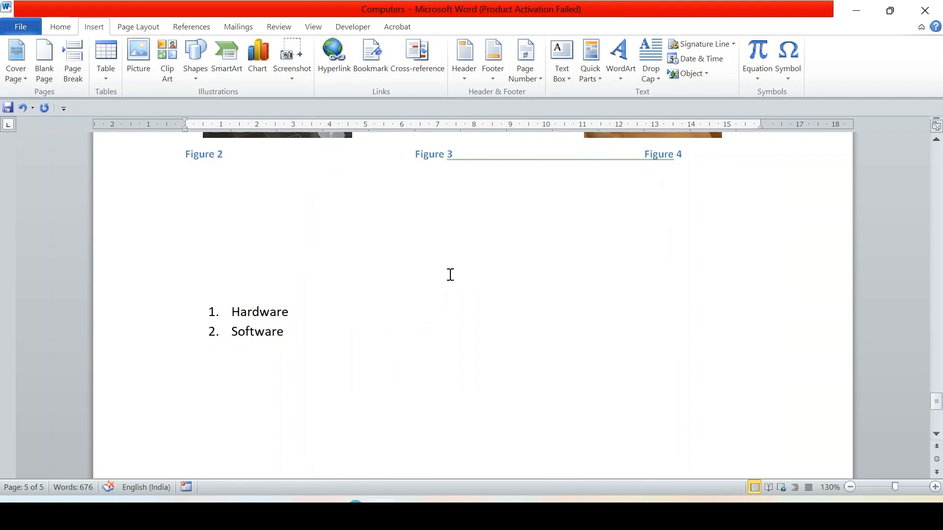
Return to the Computers title page, review the Insert Hyperlink options, and close without inserting a link
scroll(431, 305, "up", 3)
scroll(431, 305, "up", 15)
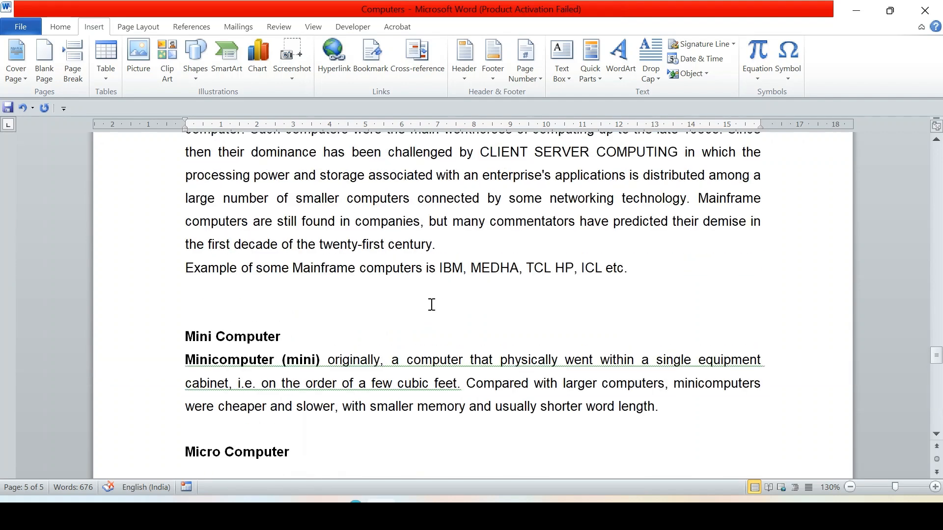
scroll(432, 304, "up", 2)
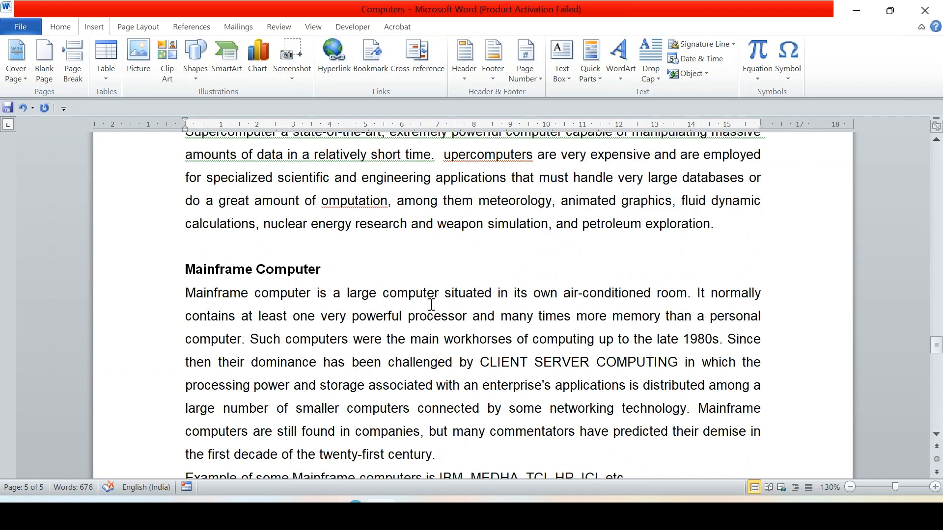
scroll(432, 305, "up", 15)
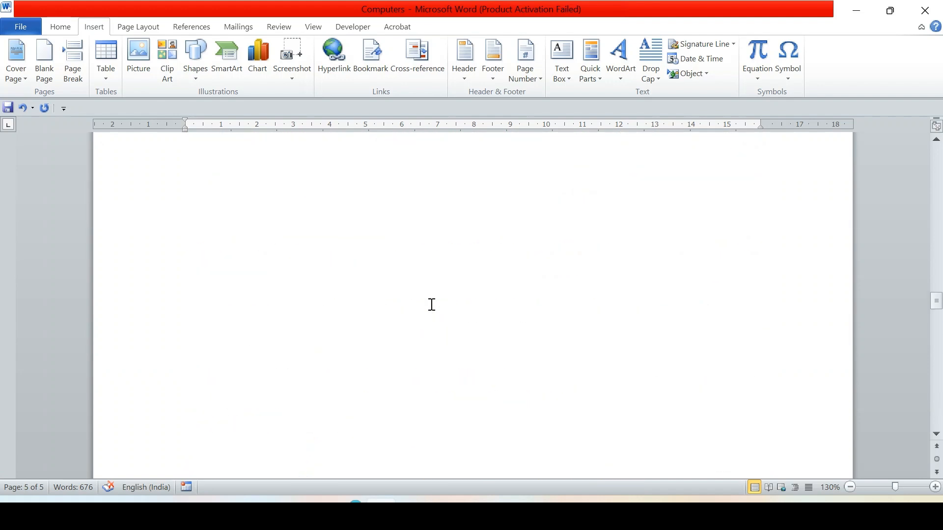
scroll(432, 304, "up", 5)
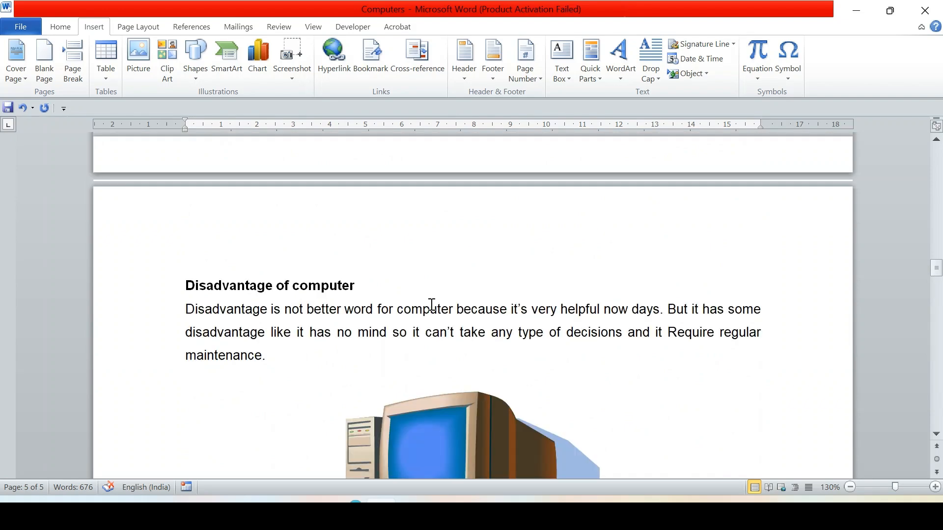
scroll(432, 304, "up", 15)
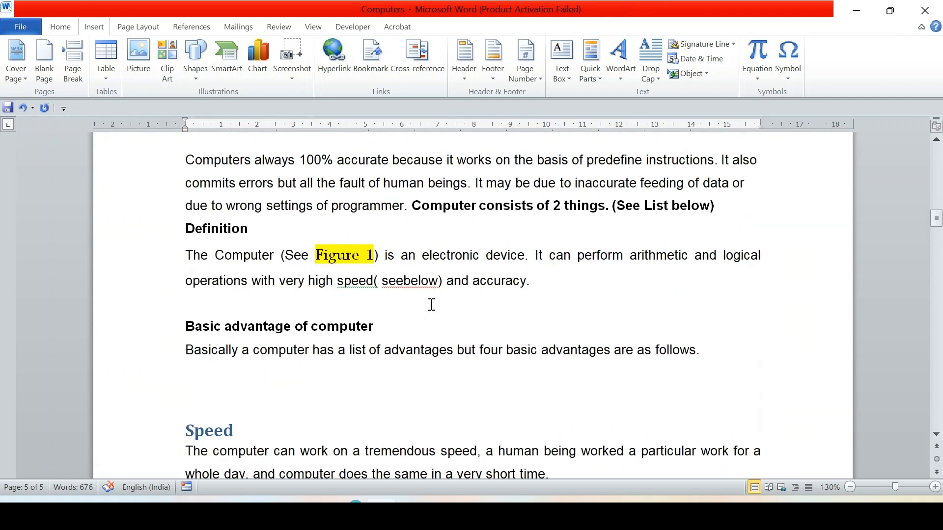
scroll(432, 304, "up", 10)
scroll(431, 304, "down", 9)
scroll(432, 304, "up", 2)
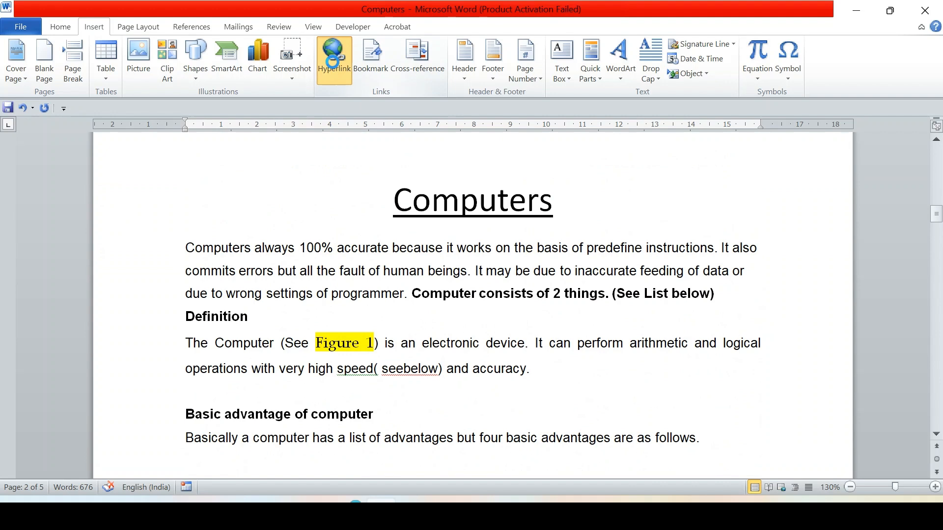
left_click(333, 61)
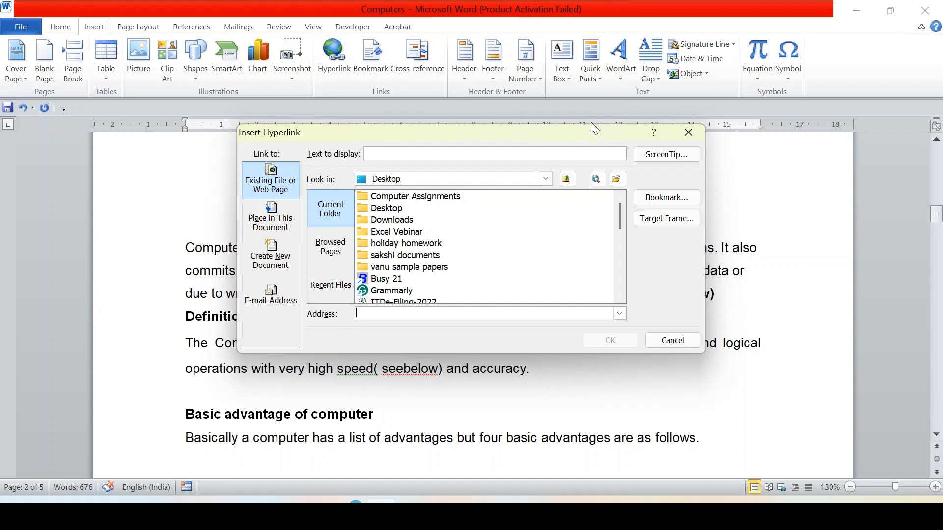
left_click(688, 132)
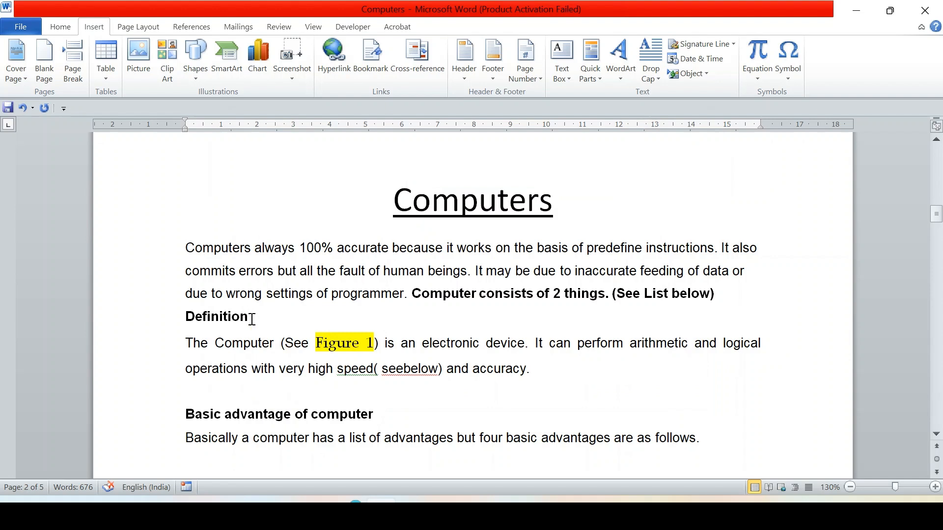
Add an empty line directly below the Computers title
left_click_drag(249, 319, 189, 316)
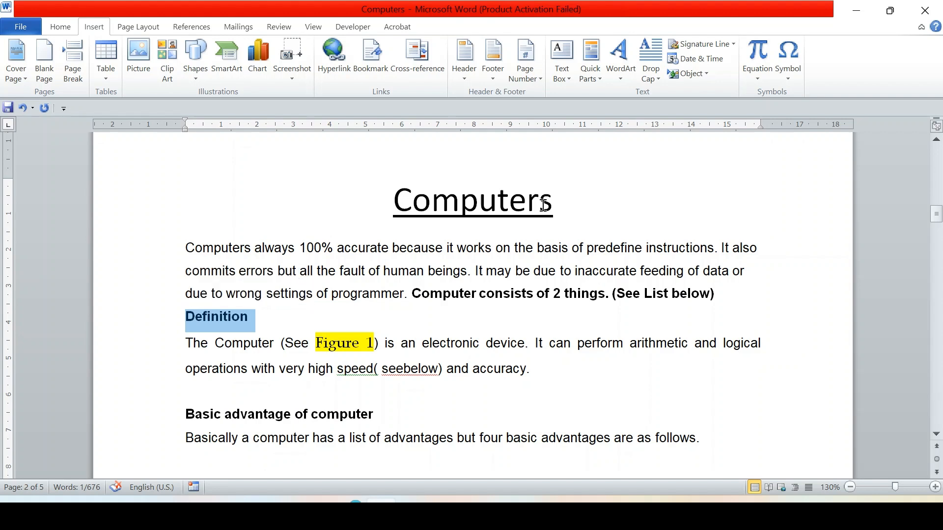
left_click(556, 215)
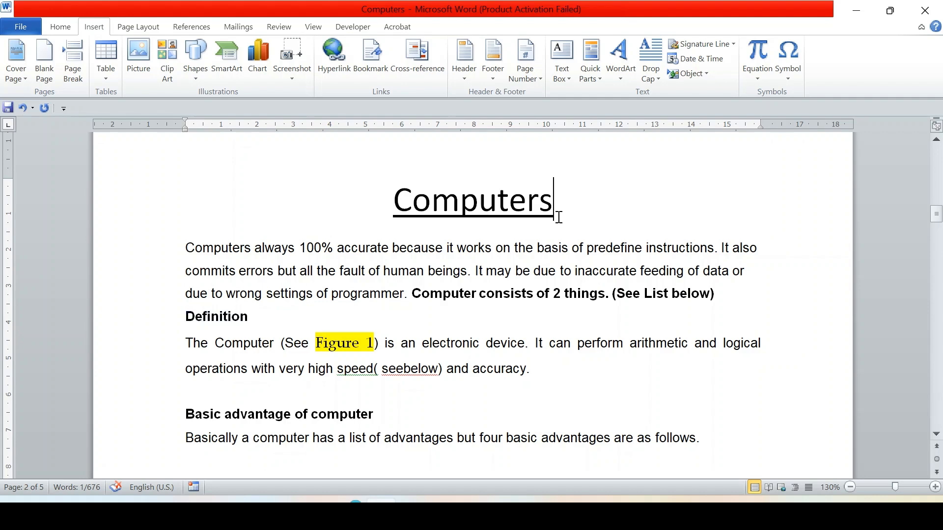
key("Return")
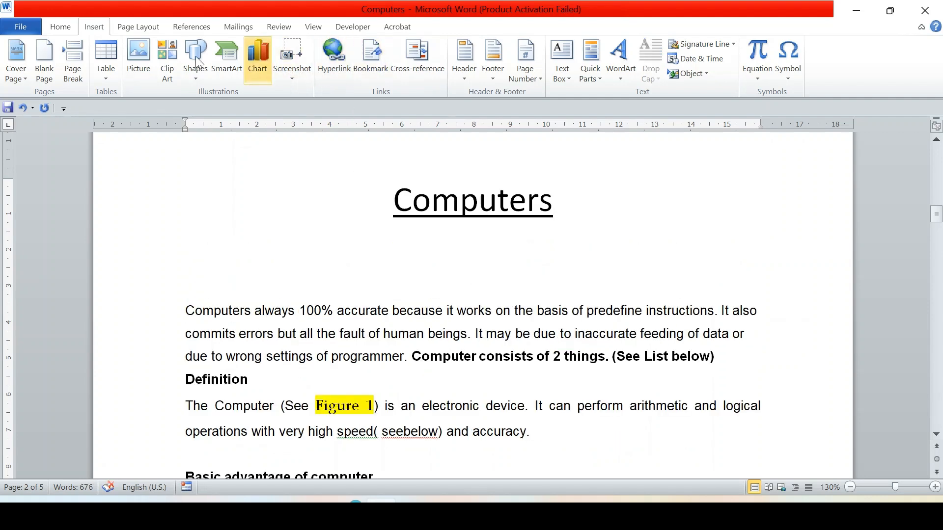
Start a left-aligned bulleted list below the Computers title with Definition as its first item
left_click(63, 27)
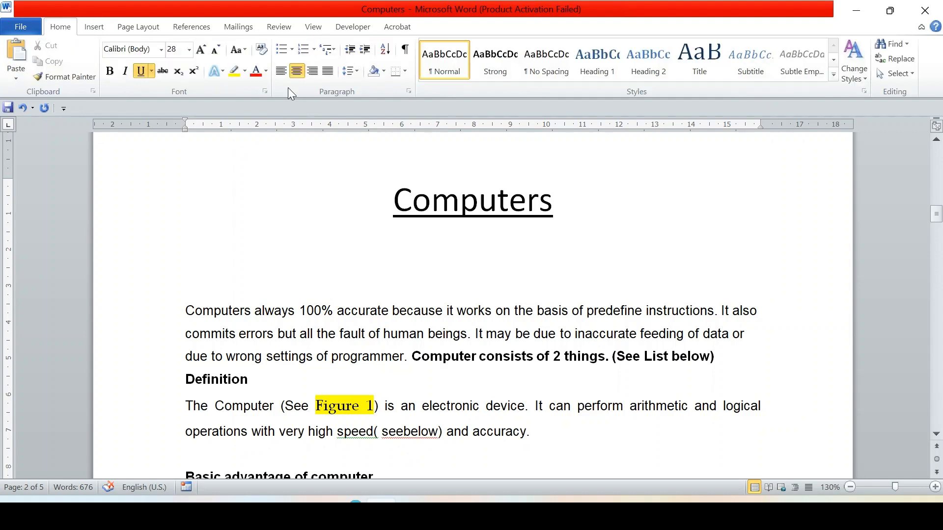
left_click(282, 54)
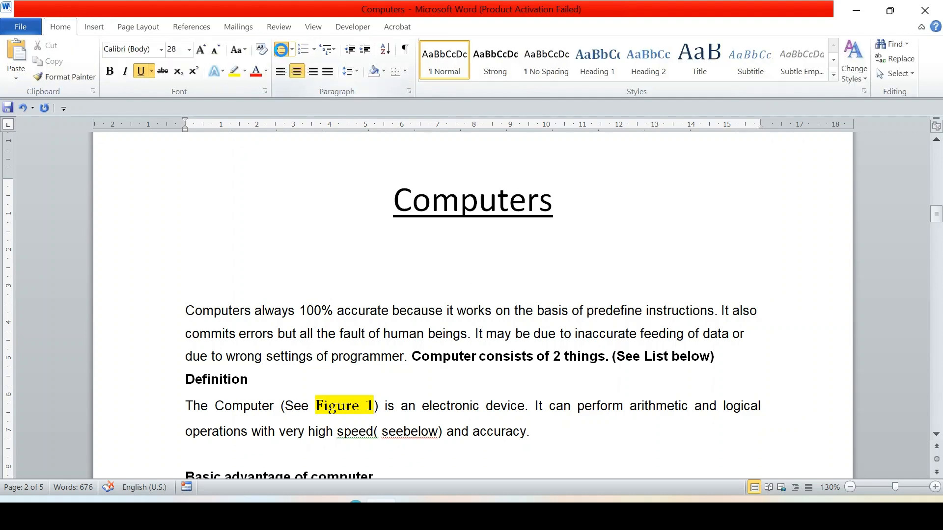
left_click(282, 73)
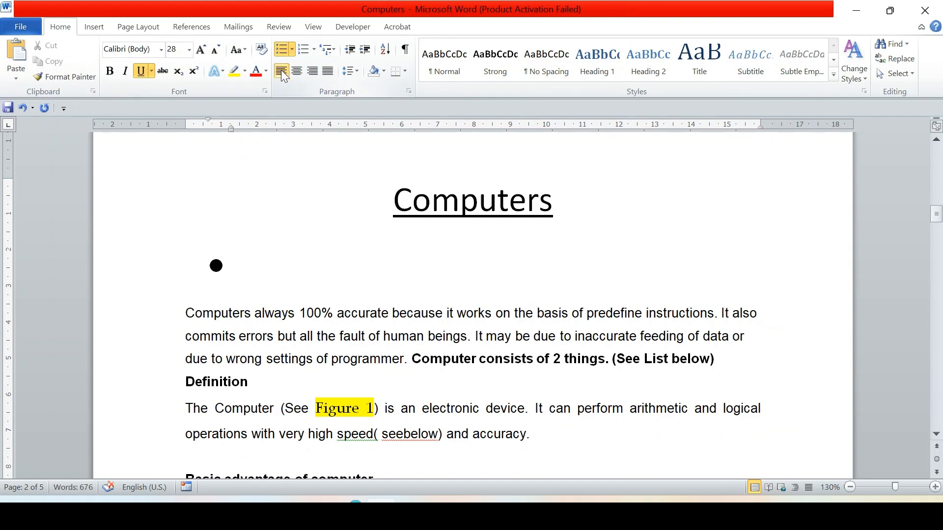
type("Defini")
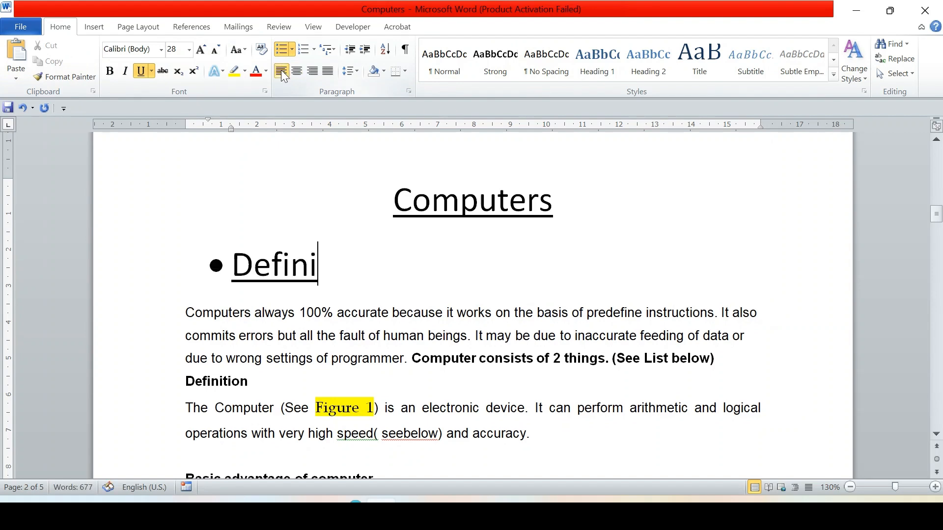
type("tion")
key("Return")
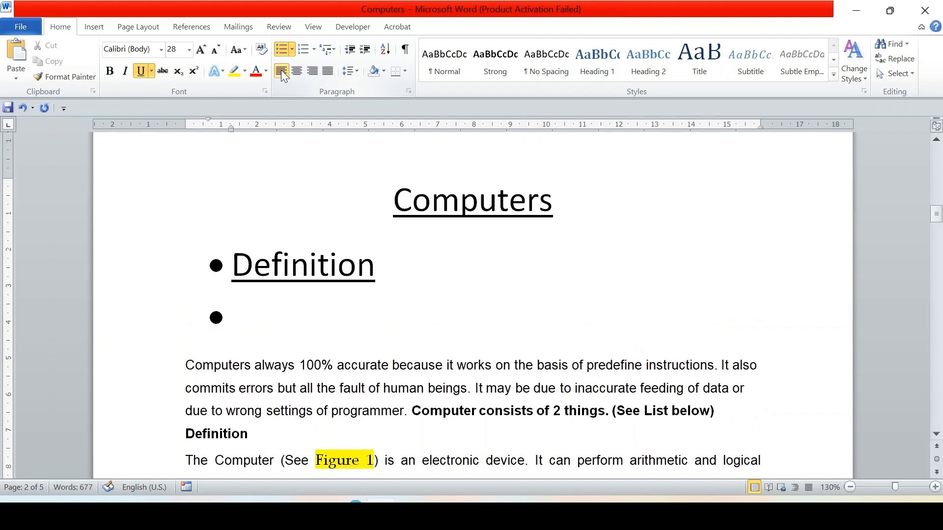
Add Advantage and Speed as the second and third bullets of the list below the title
scroll(353, 257, "down", 1)
scroll(353, 257, "down", 3)
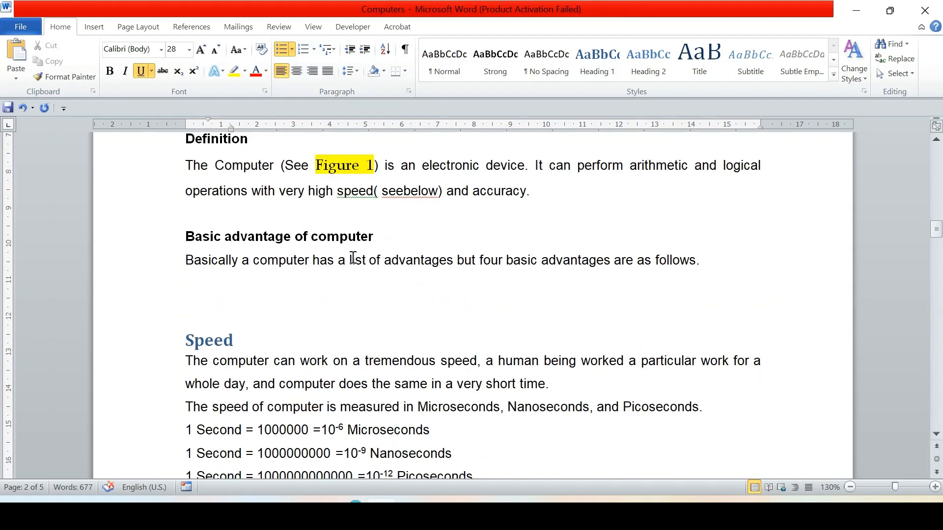
scroll(353, 257, "up", 3)
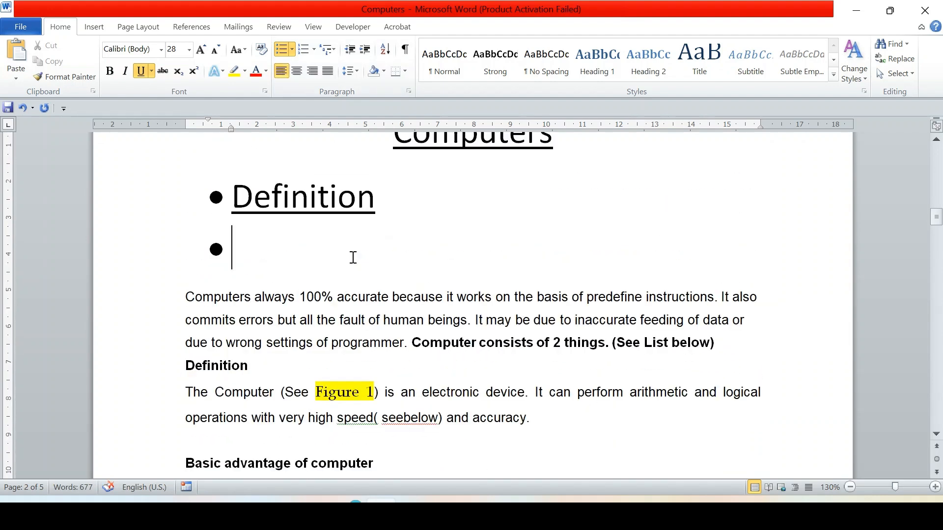
type("Advan")
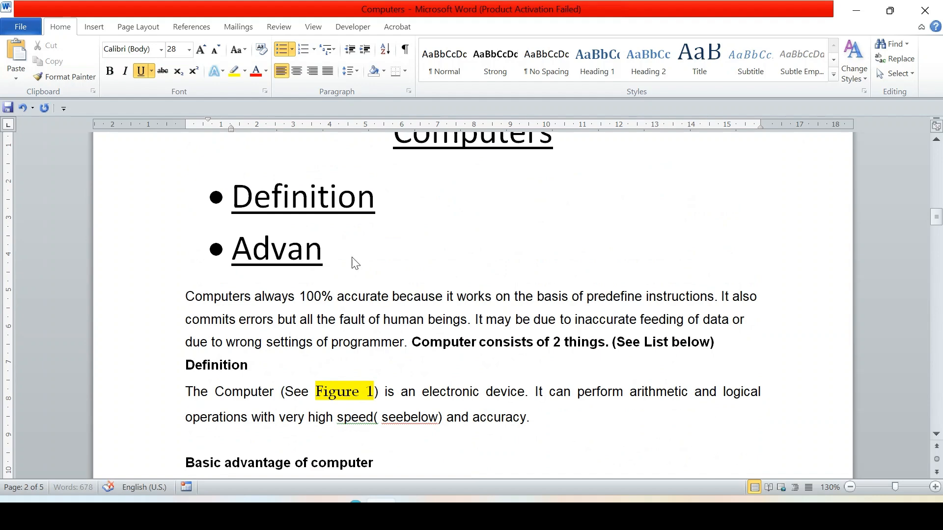
type("tage")
key("Return")
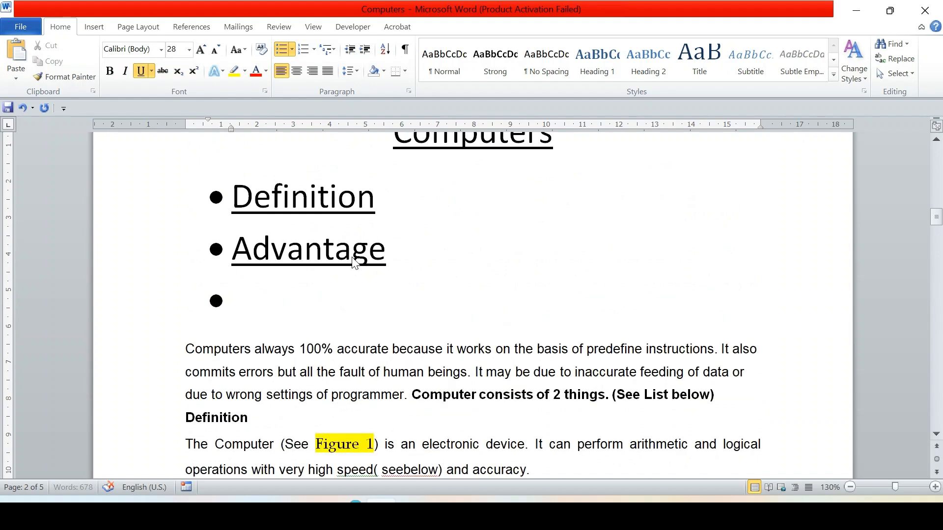
scroll(355, 264, "down", 2)
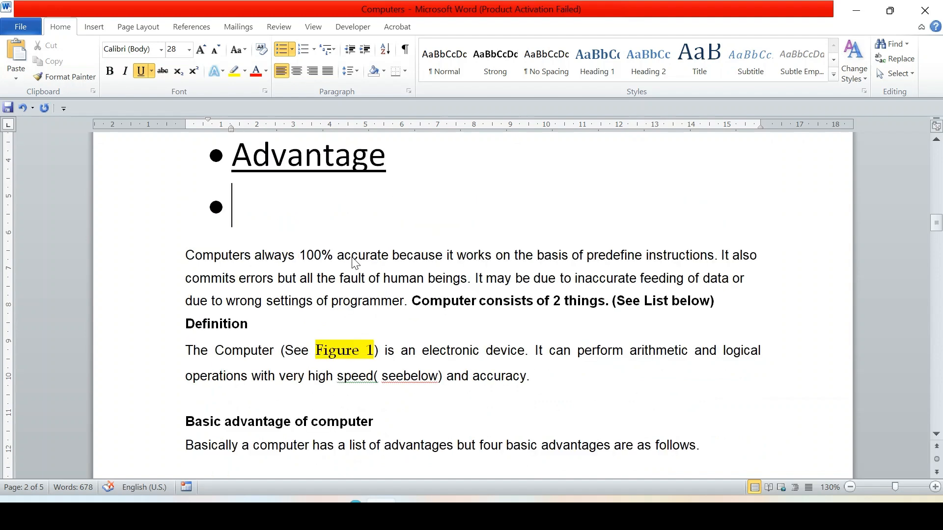
type("Speed")
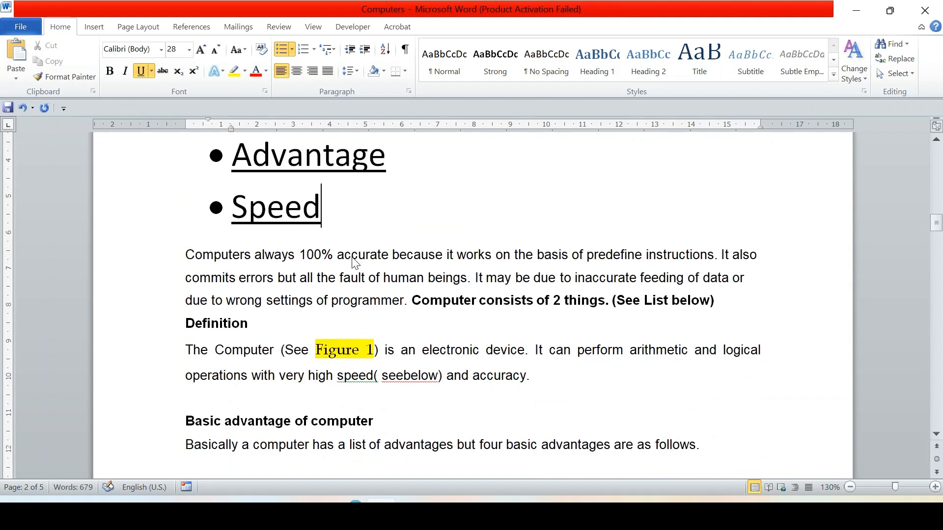
Start a hyperlink on the Definition bullet and review the current folder, browsed pages and recent files as possible targets
scroll(513, 232, "up", 4)
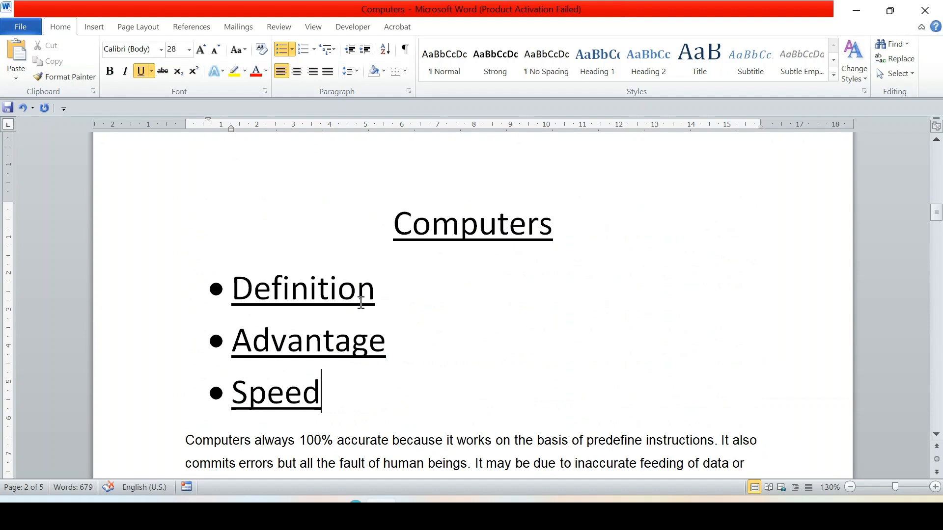
left_click_drag(377, 290, 237, 299)
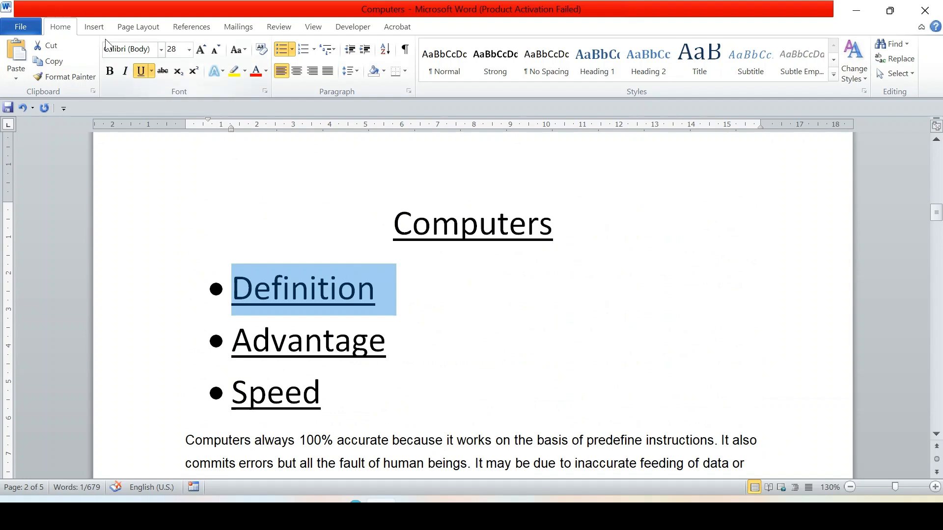
left_click(95, 28)
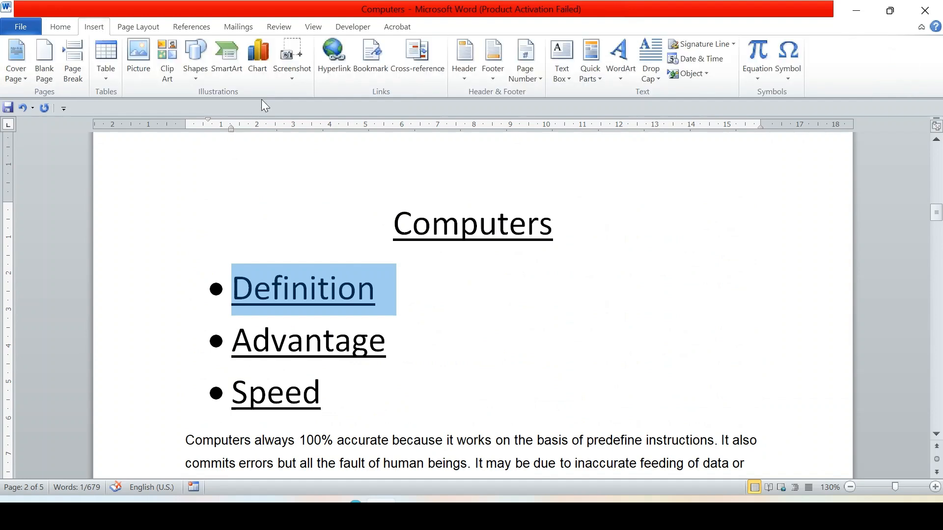
left_click(334, 58)
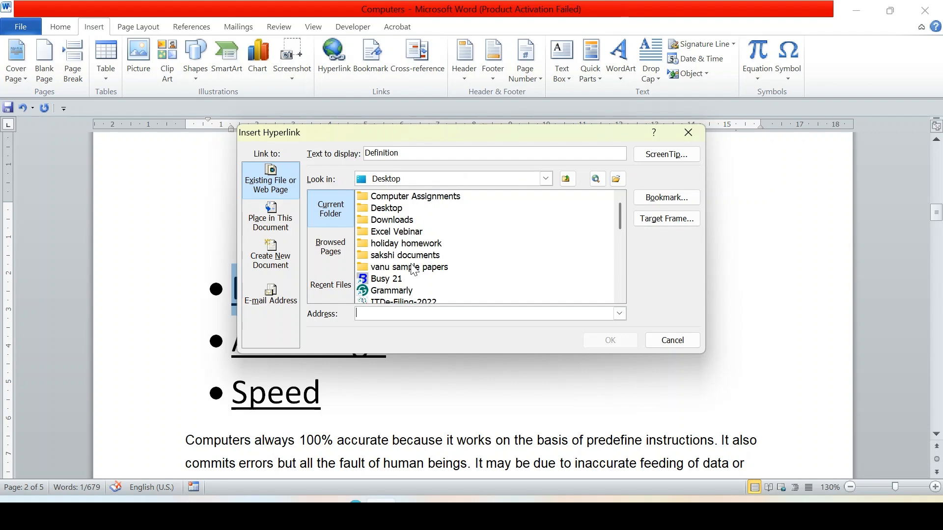
scroll(413, 269, "down", 2)
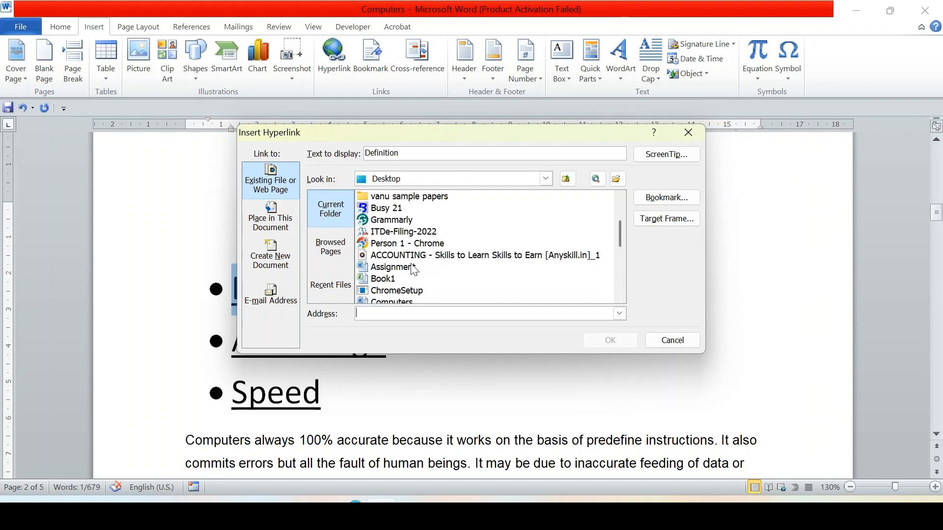
left_click(322, 258)
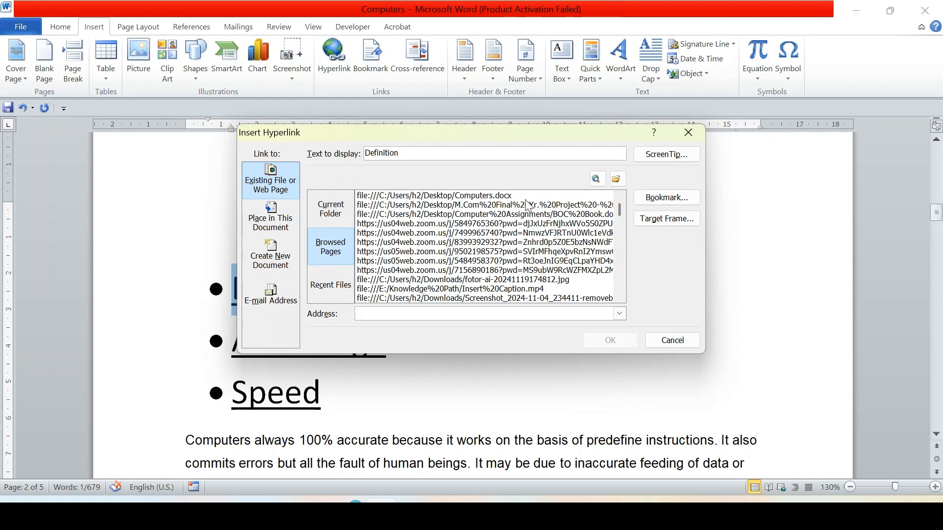
scroll(516, 253, "down", 8)
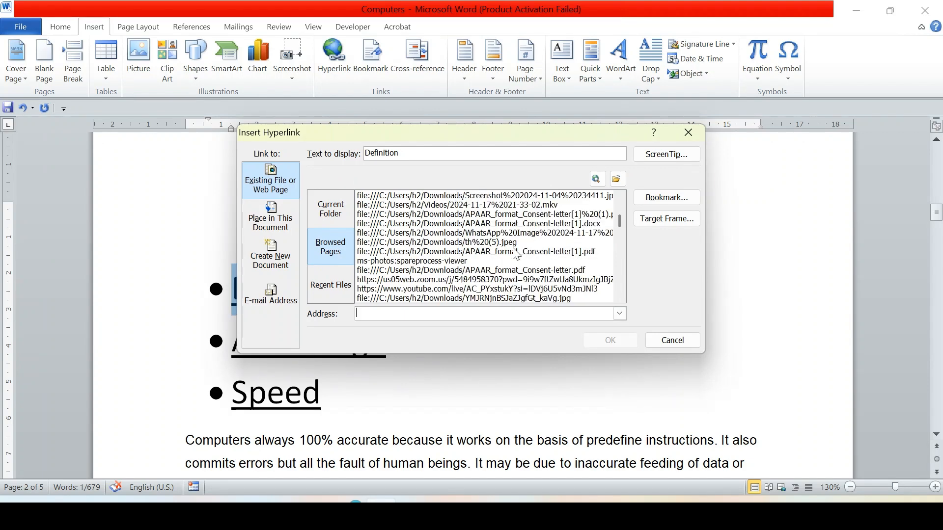
scroll(516, 254, "up", 5)
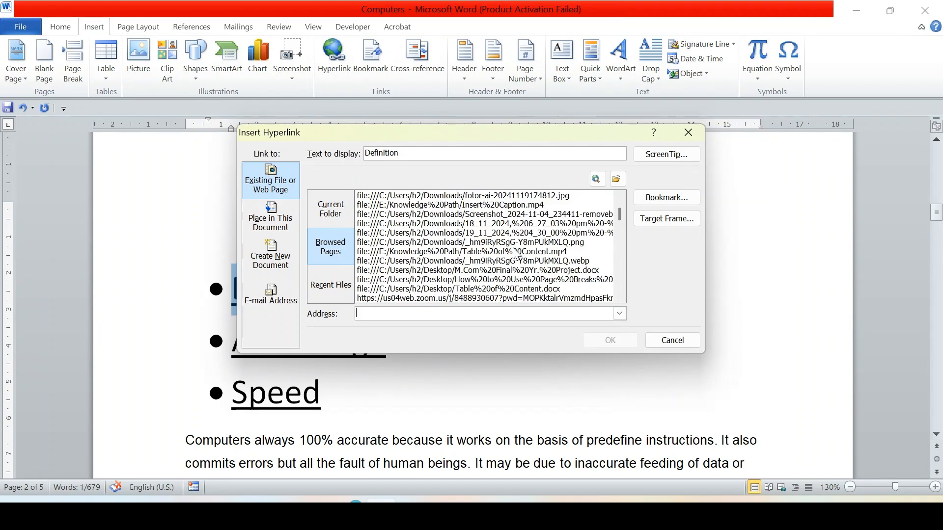
left_click(326, 286)
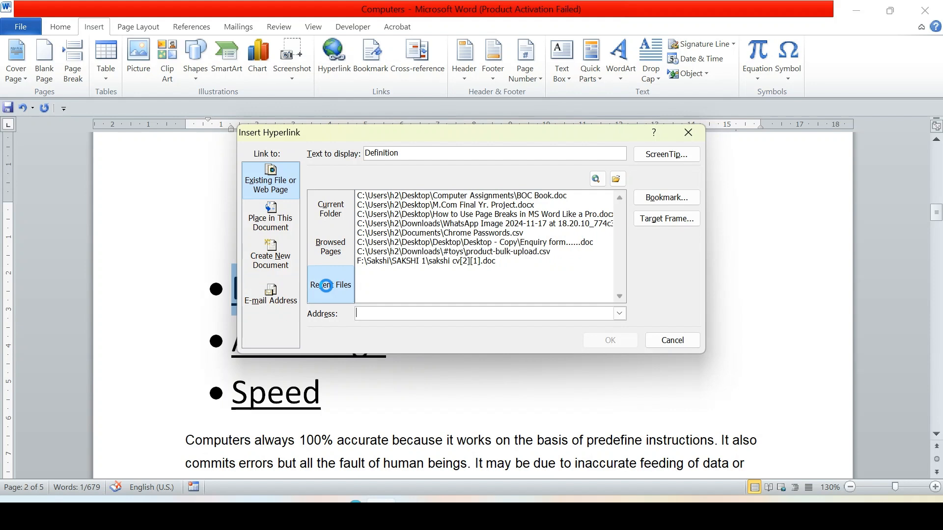
left_click(337, 210)
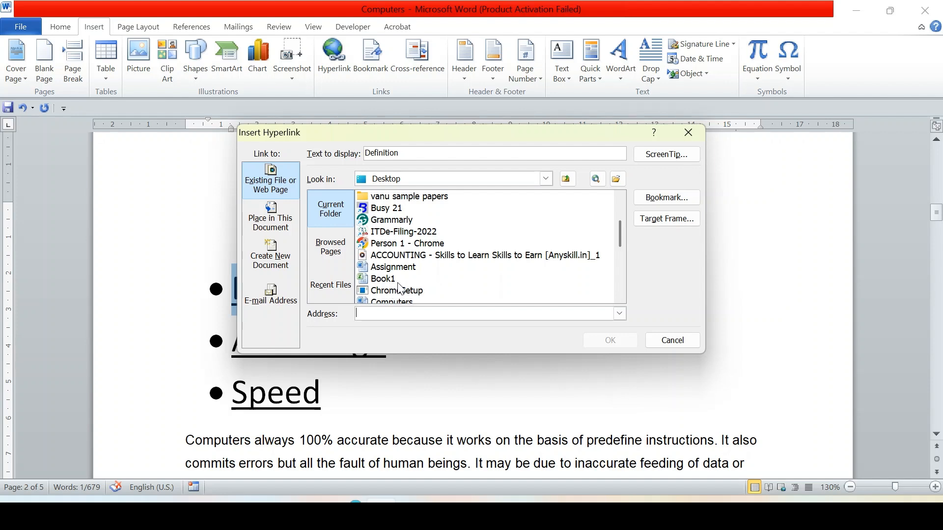
Link the Definition bullet to the Desktop video ACCOUNTING - Skills to Learn Skills to Earn [Anyskill.in]_1.mp4, keeping Definition as the display text
left_click(414, 255)
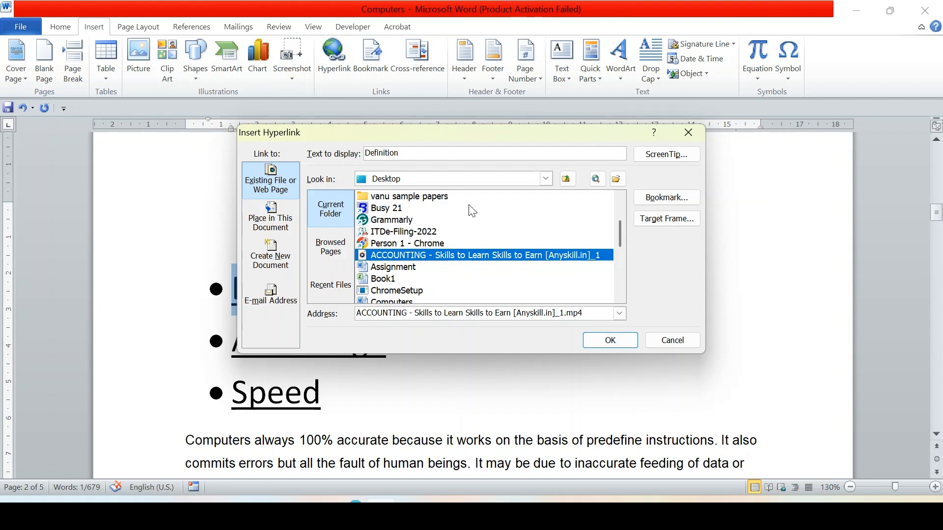
left_click(409, 151)
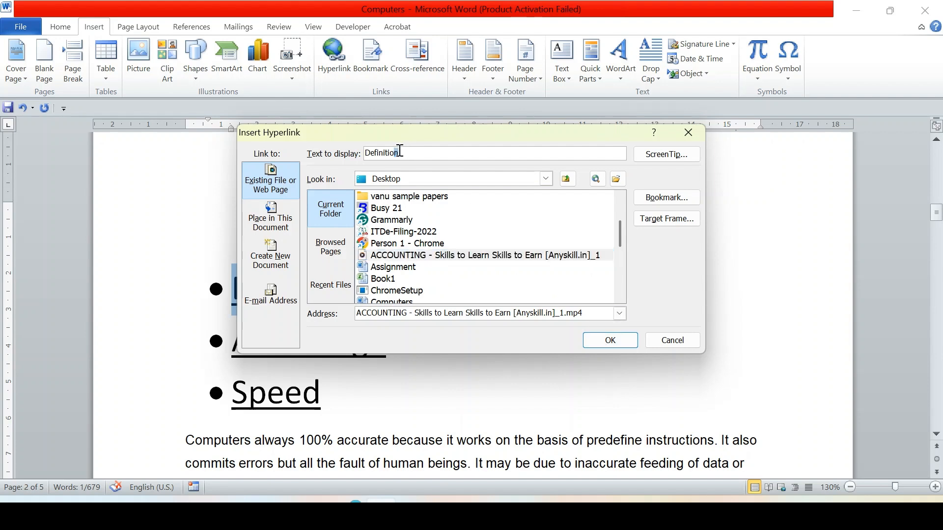
left_click_drag(398, 151, 366, 151)
left_click(464, 258)
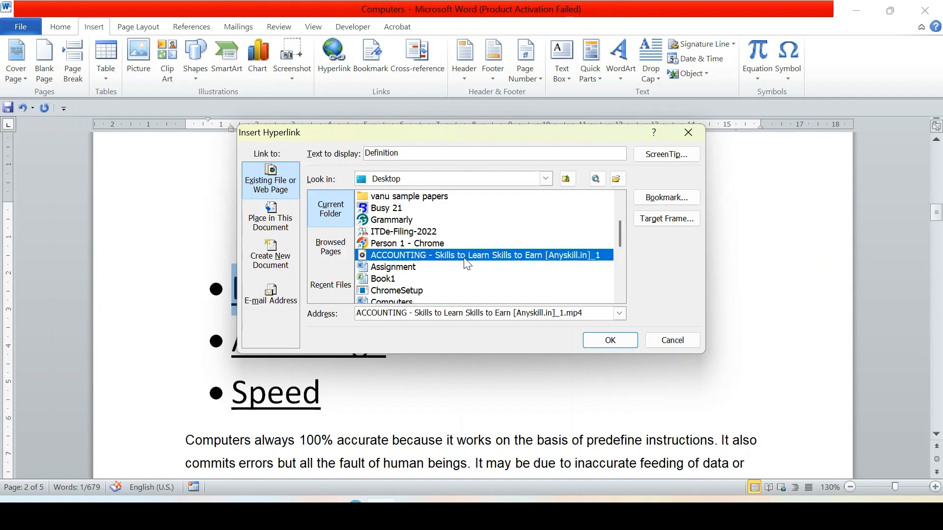
left_click(609, 341)
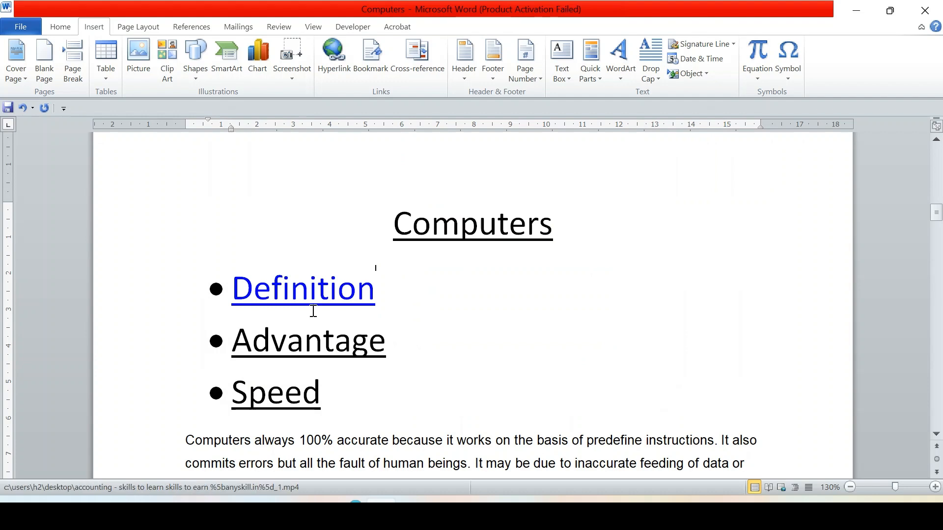
Follow the Definition hyperlink and allow the linked video file to open
mouse_move(314, 310)
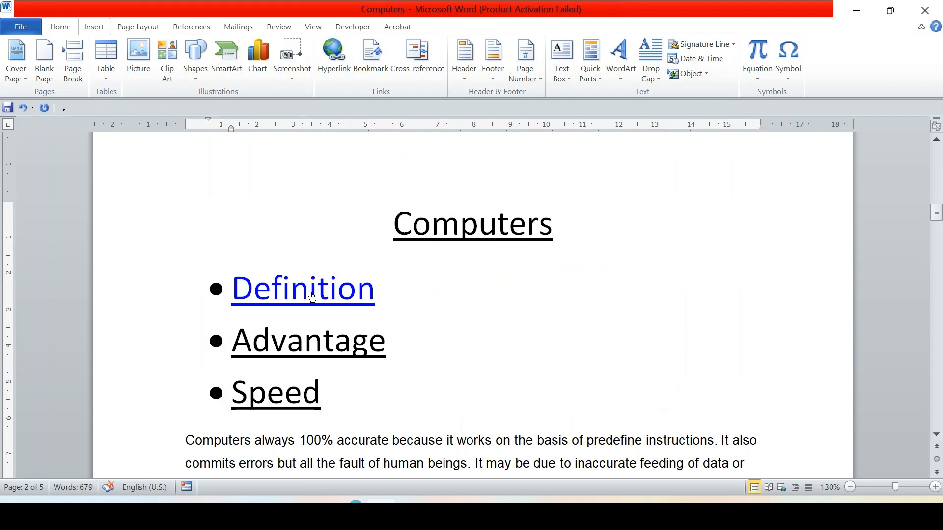
left_click(312, 297, "ctrl")
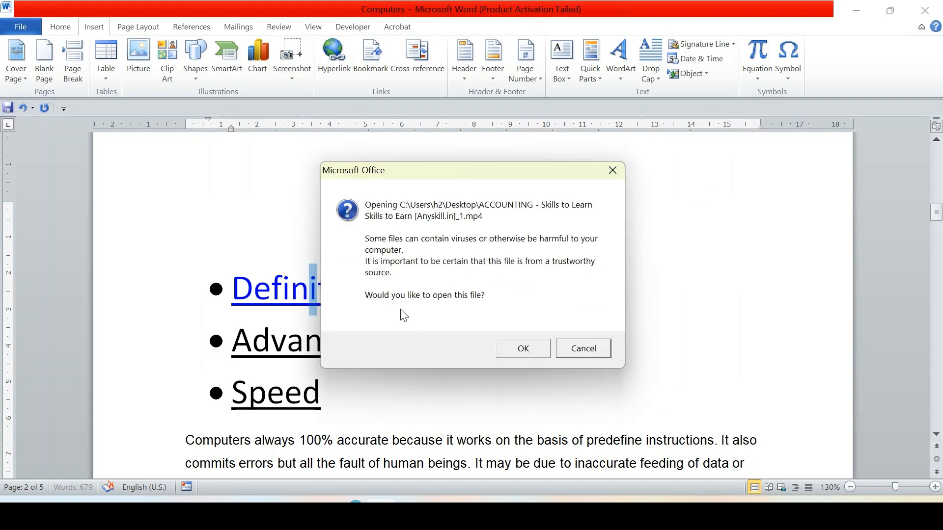
left_click(524, 350)
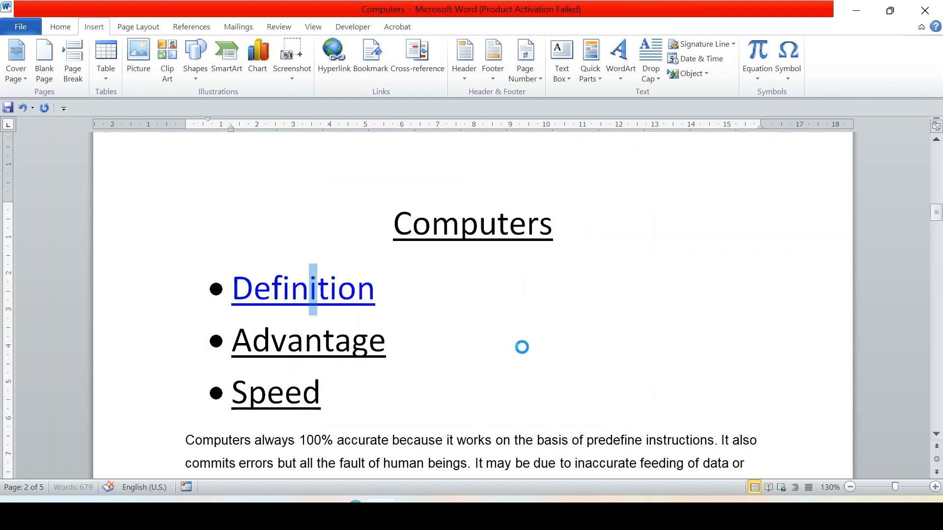